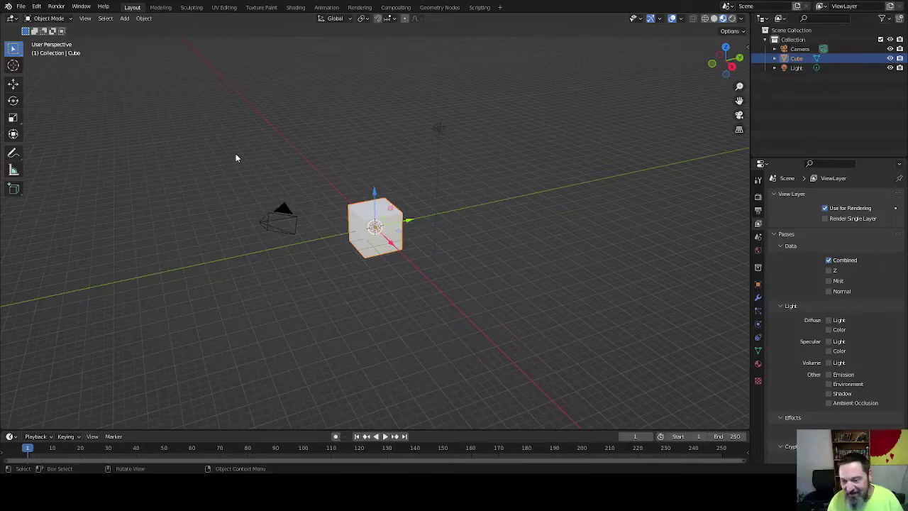
# Step: Deselect the default cube by clicking empty space in the 3D viewport
pyautogui.click(271, 192)
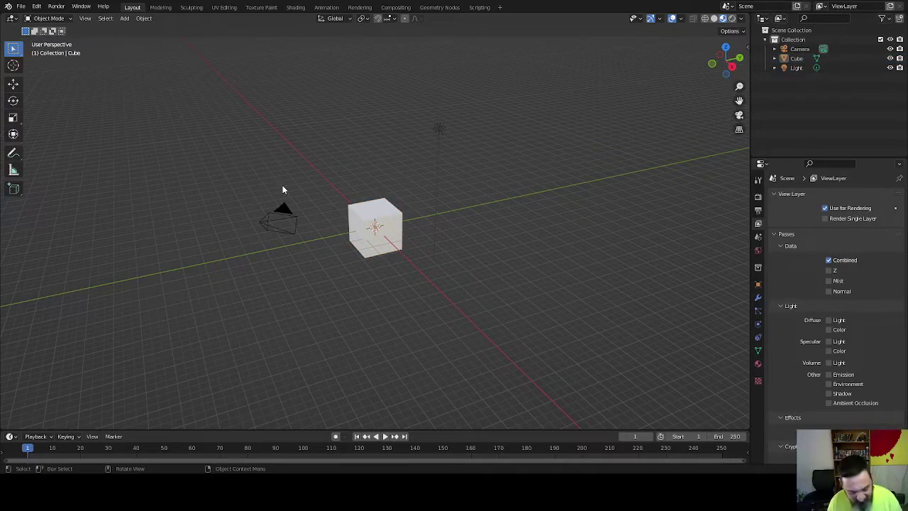
# Step: Set the cube's sidebar dimensions to X 30 ft, Y 8 ft and Z 8 ft
pyautogui.press('n')
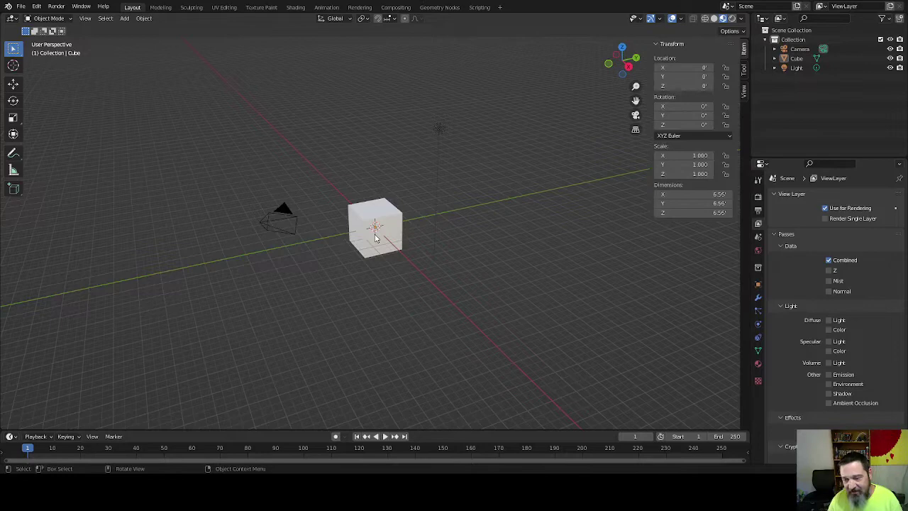
pyautogui.click(685, 195)
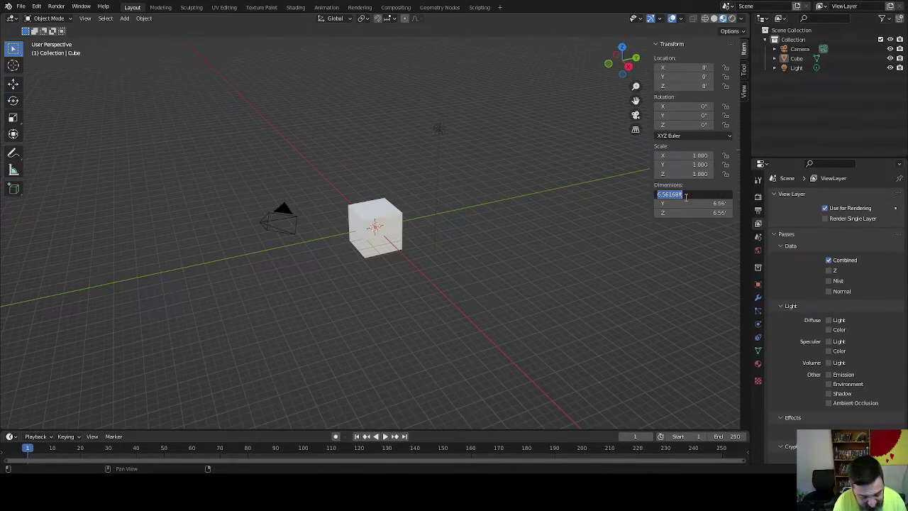
pyautogui.write('30')
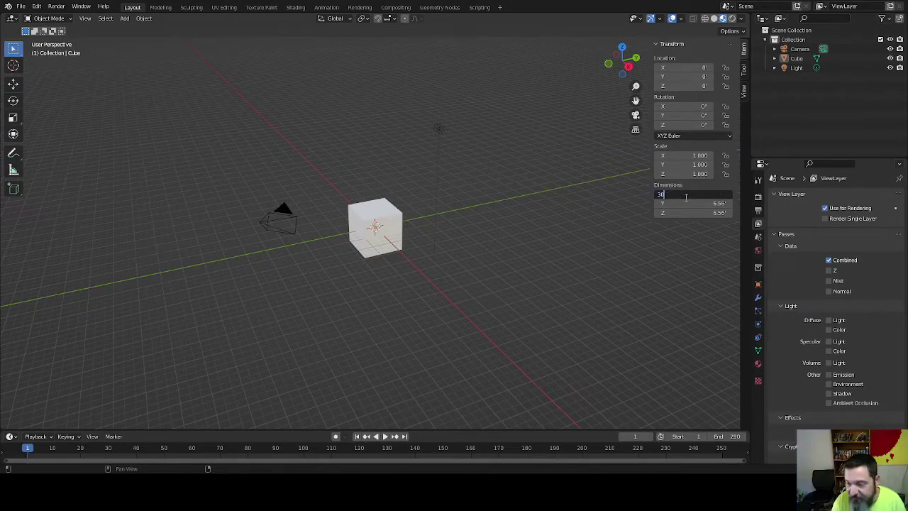
pyautogui.press('Return')
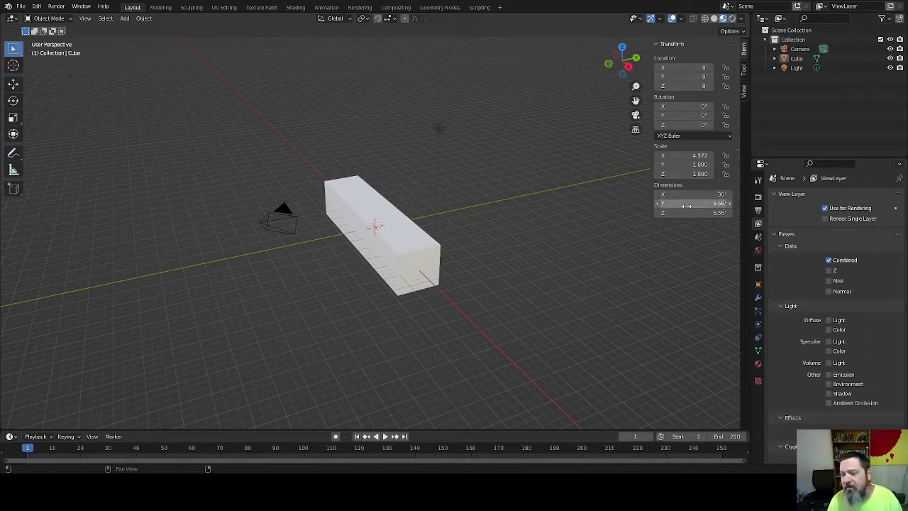
pyautogui.click(685, 204)
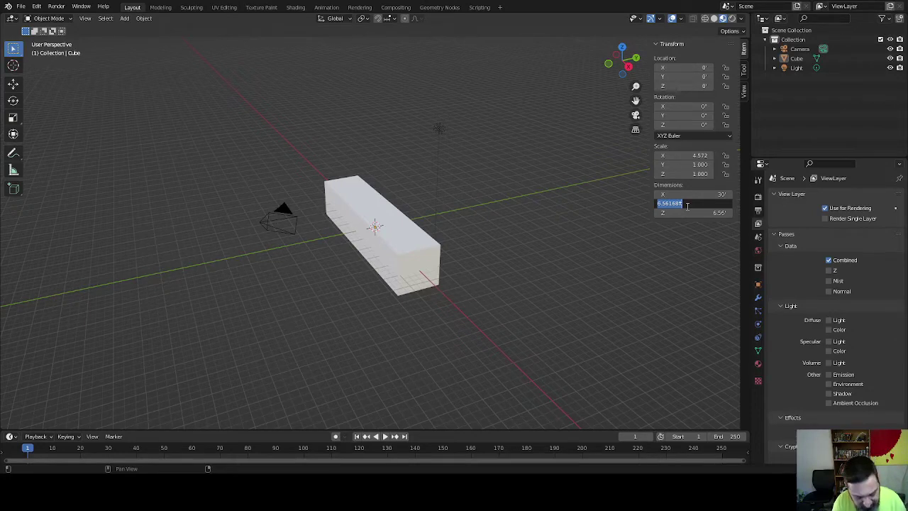
pyautogui.write('8')
pyautogui.press('Return')
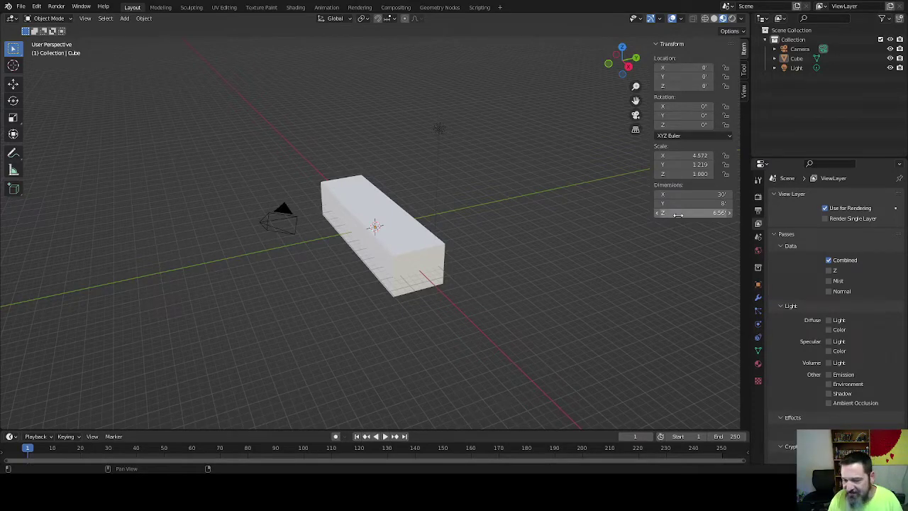
pyautogui.click(679, 214)
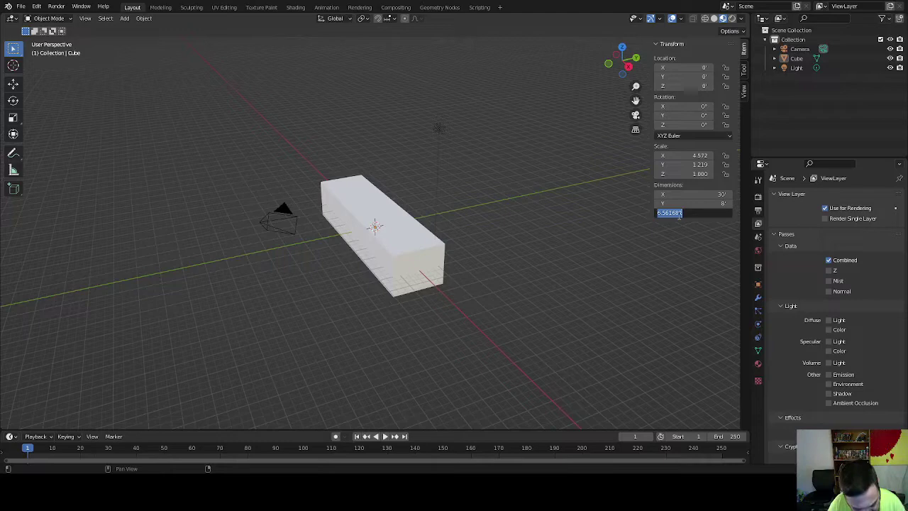
pyautogui.write('8')
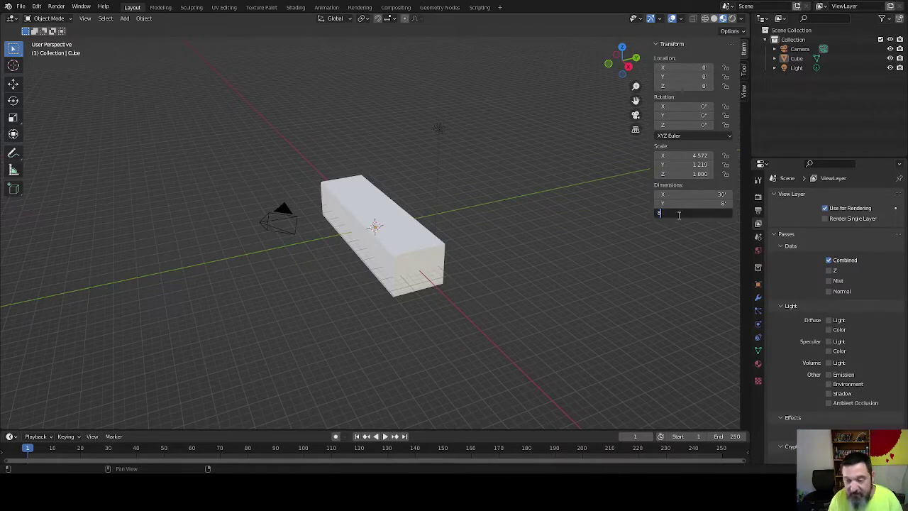
pyautogui.press('Return')
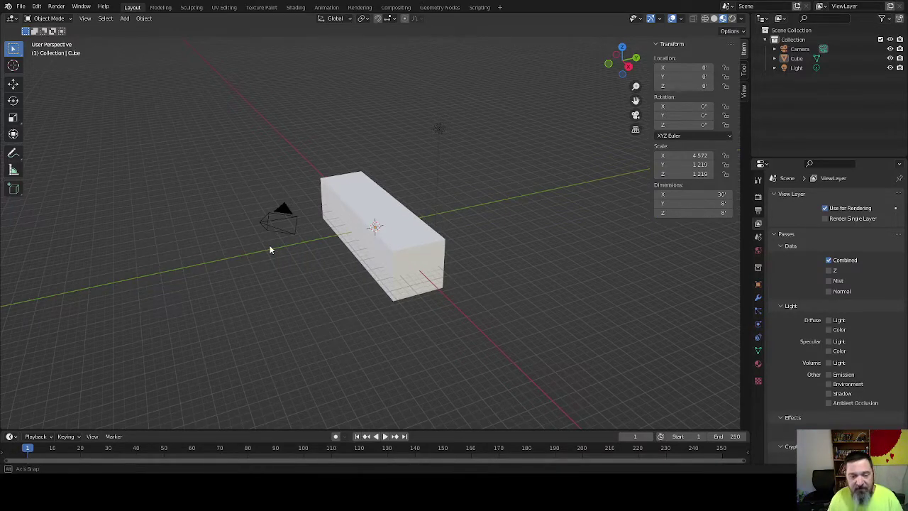
pyautogui.moveTo(270, 249); pyautogui.dragTo(336, 242, button='middle')
pyautogui.scroll(3, 337, 254)
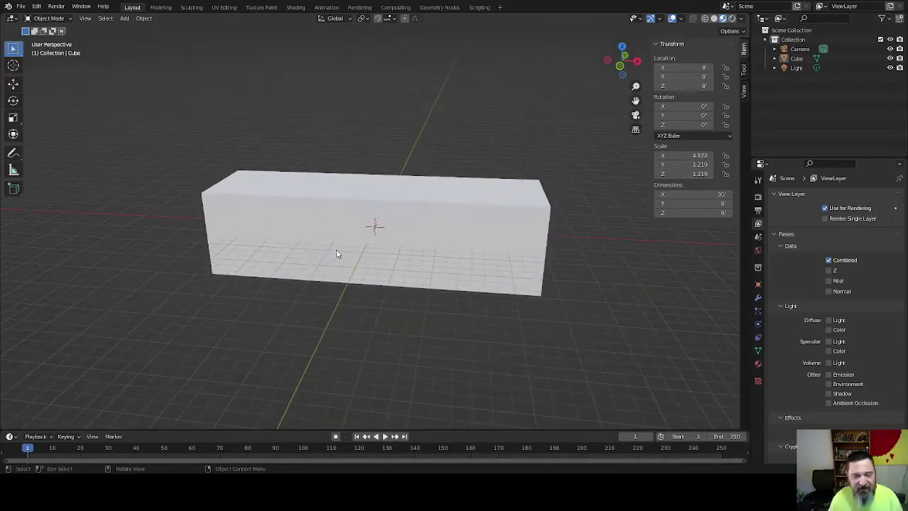
# Step: Put the long box in Edit Mode and frame it in a three-quarter view
pyautogui.press('Tab')
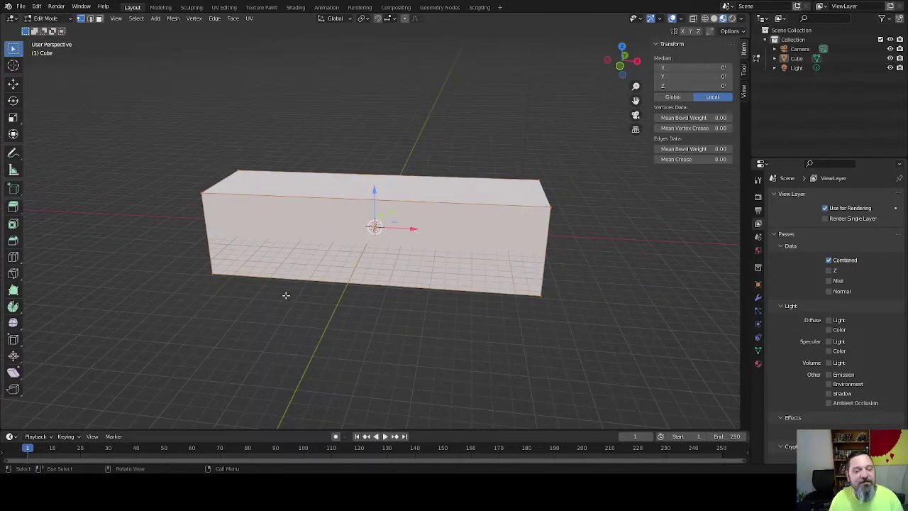
pyautogui.keyDown('shift'); pyautogui.moveTo(242, 212); pyautogui.dragTo(244, 273, button='middle'); pyautogui.keyUp('shift')
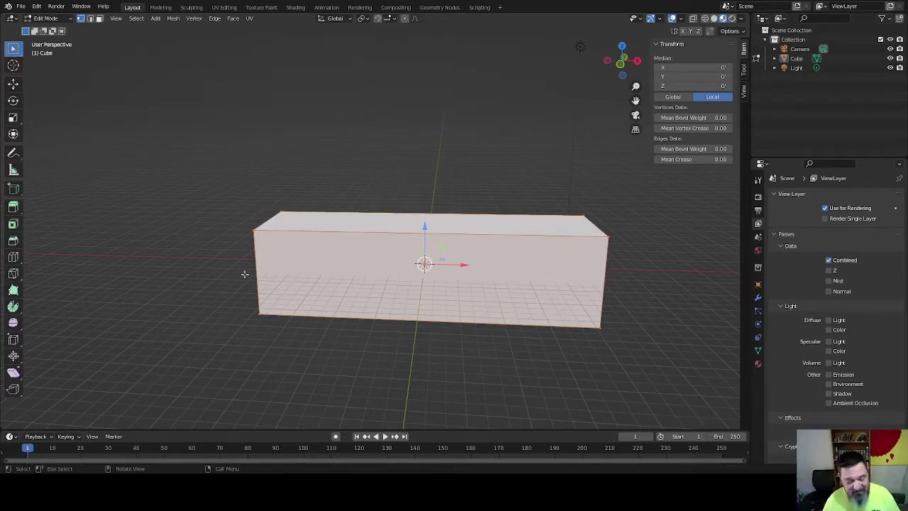
pyautogui.moveTo(221, 237); pyautogui.dragTo(223, 250, button='middle')
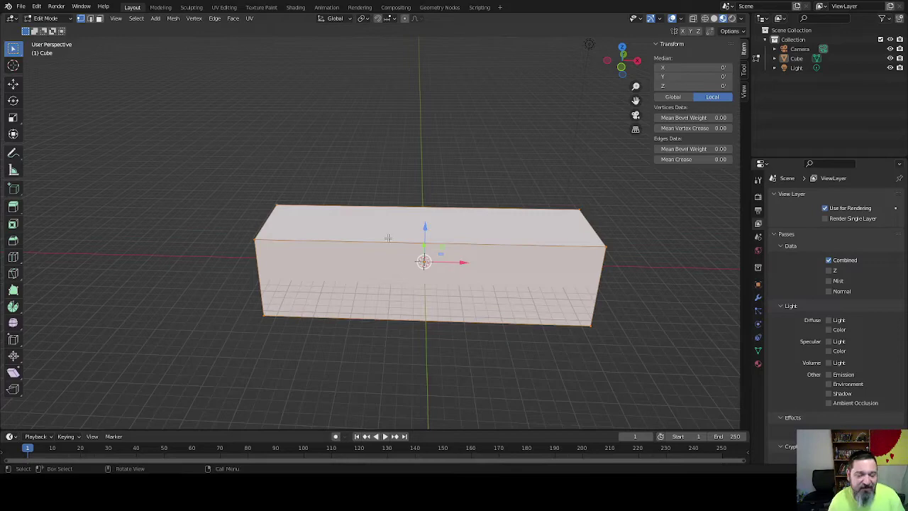
pyautogui.moveTo(262, 240); pyautogui.dragTo(198, 269, button='middle')
pyautogui.moveTo(192, 307); pyautogui.dragTo(272, 338, button='middle')
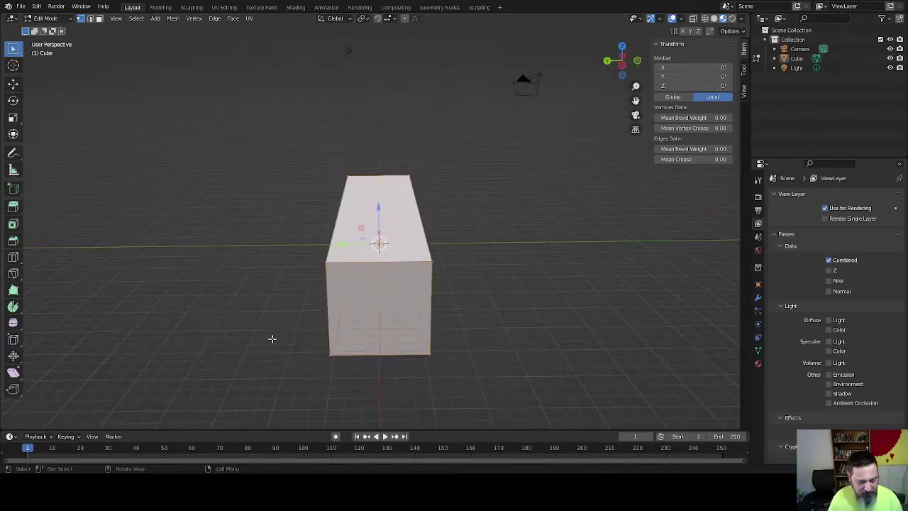
# Step: In edge select mode, pick the four edges of the box's front face
pyautogui.press('2')
pyautogui.click(328, 309)
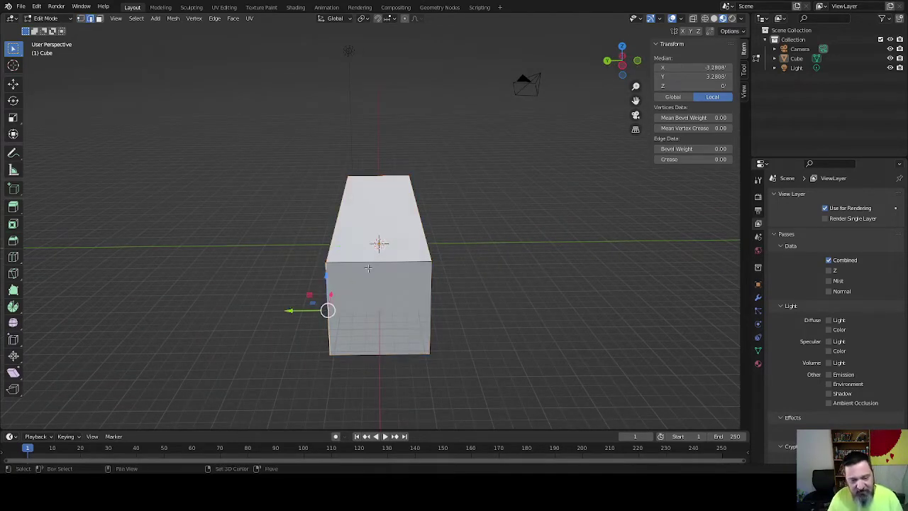
pyautogui.keyDown('shift'); pyautogui.click(368, 268); pyautogui.keyUp('shift')
pyautogui.keyDown('shift'); pyautogui.click(429, 302); pyautogui.keyUp('shift')
pyautogui.keyDown('shift'); pyautogui.click(378, 353); pyautogui.keyUp('shift')
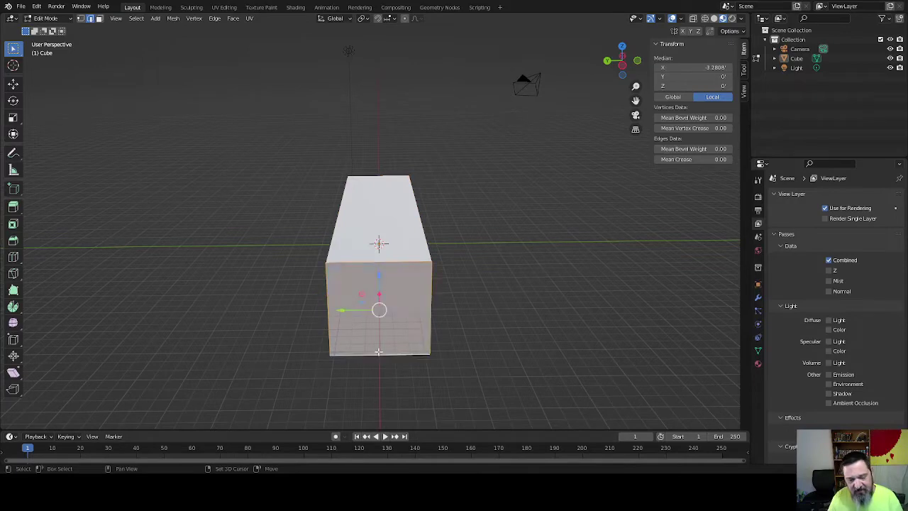
pyautogui.hotkey('ctrl', 'e')
pyautogui.press('Escape')
pyautogui.moveTo(308, 335); pyautogui.dragTo(227, 288, button='middle')
# Step: Reselect the front face's left, top, right and bottom edges from an oblique angle
pyautogui.click(266, 352)
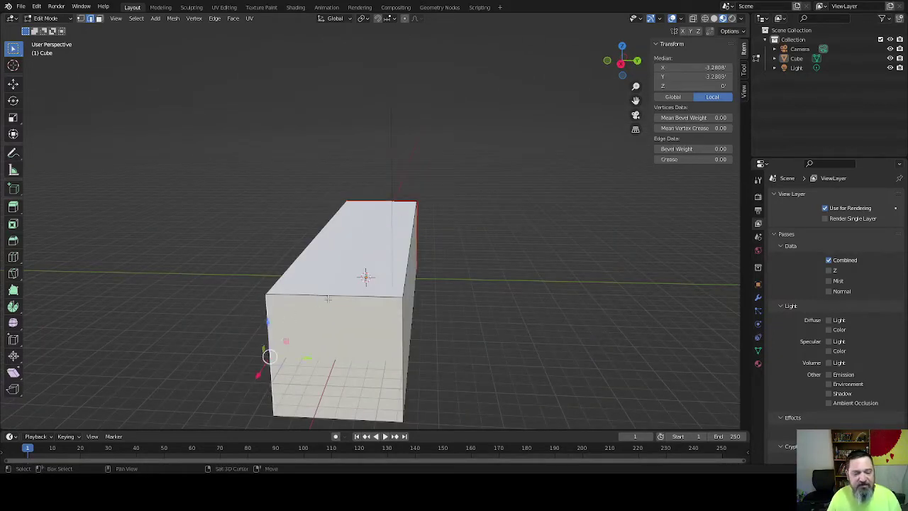
pyautogui.keyDown('shift'); pyautogui.click(333, 296); pyautogui.keyUp('shift')
pyautogui.keyDown('shift'); pyautogui.click(406, 342); pyautogui.keyUp('shift')
pyautogui.keyDown('shift'); pyautogui.click(415, 348); pyautogui.keyUp('shift')
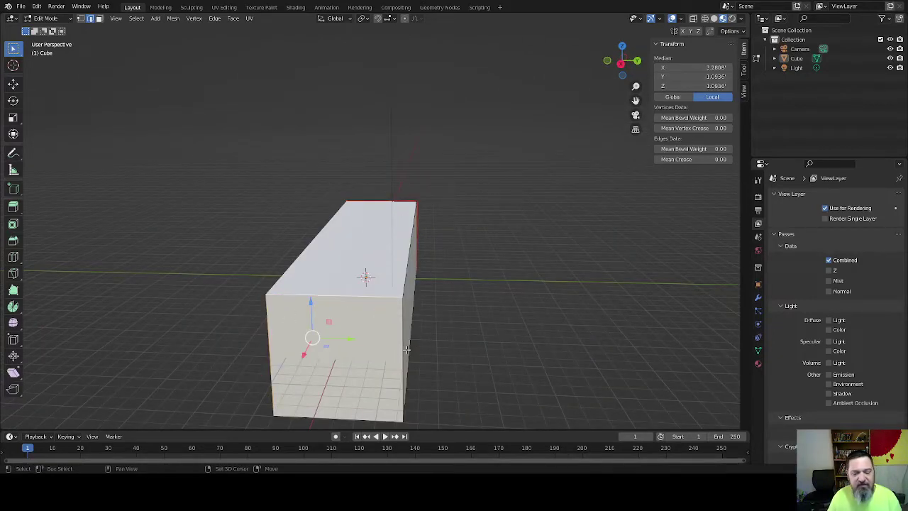
pyautogui.keyDown('shift'); pyautogui.click(386, 362); pyautogui.keyUp('shift')
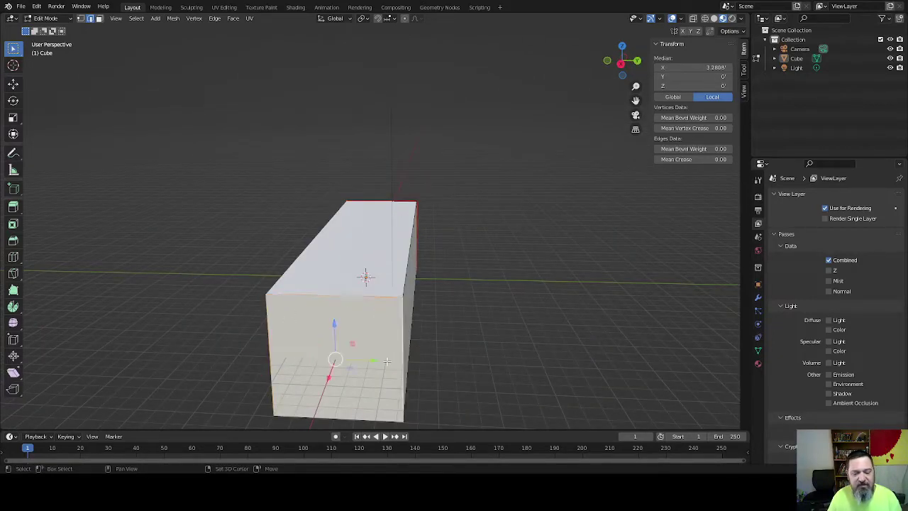
pyautogui.click(320, 381)
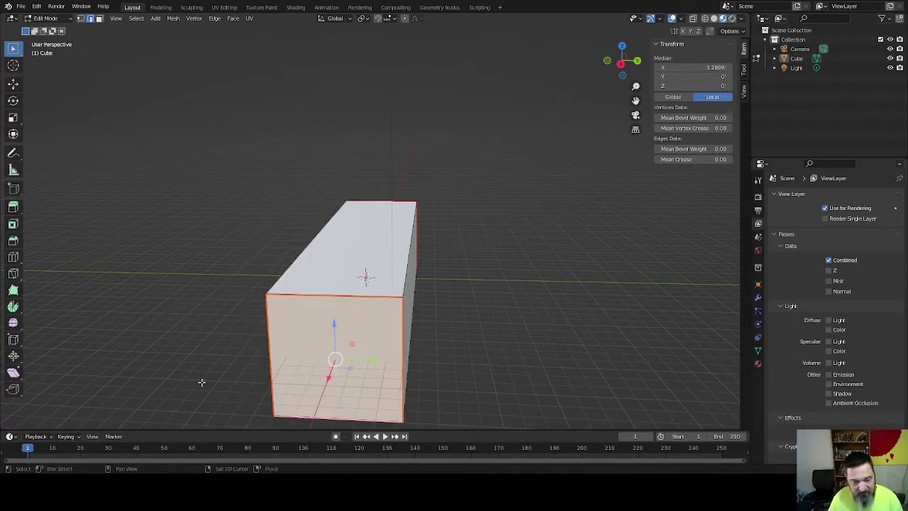
pyautogui.moveTo(201, 381); pyautogui.dragTo(337, 300, button='middle')
# Step: Add a centred lengthwise loop cut through the box
pyautogui.hotkey('ctrl', 'r')
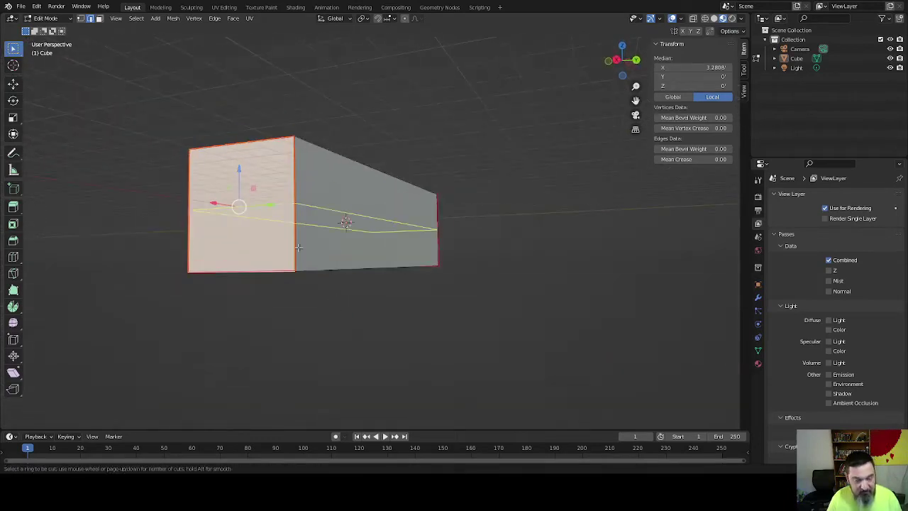
pyautogui.click(252, 269)
pyautogui.click(252, 269)
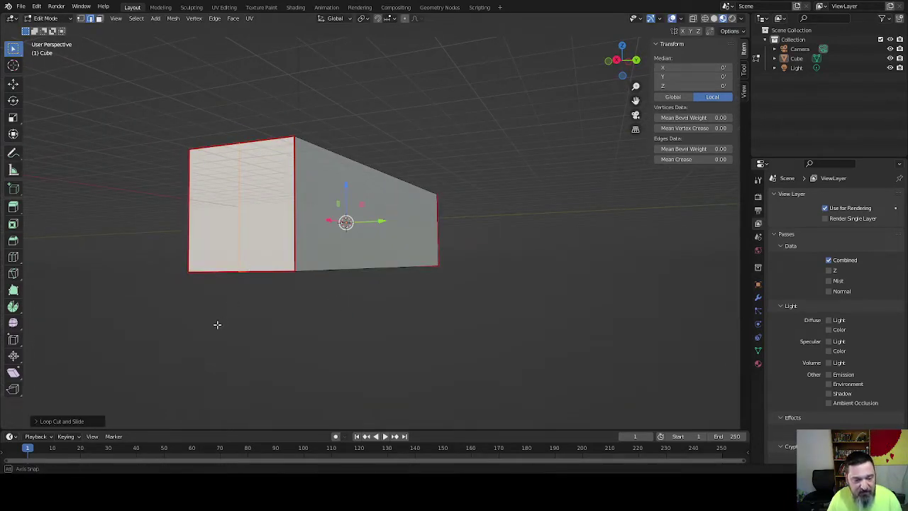
pyautogui.moveTo(217, 324); pyautogui.dragTo(260, 249, button='middle')
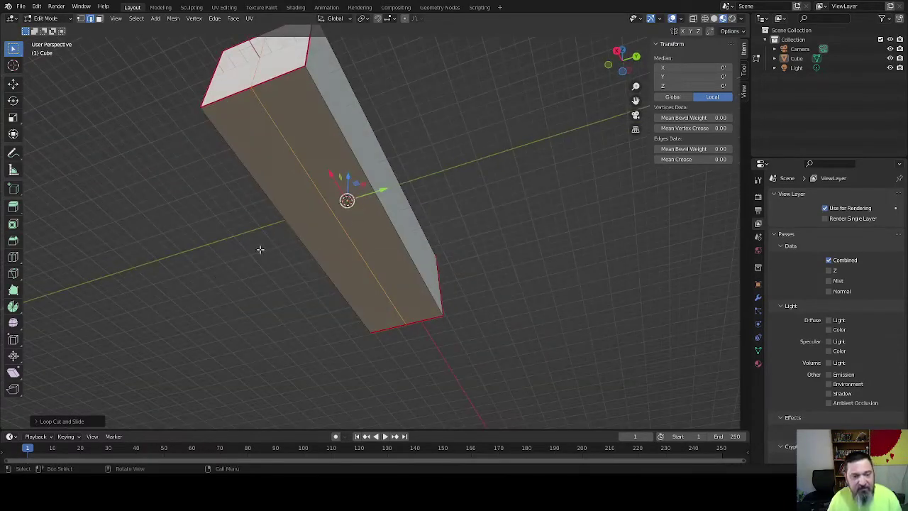
# Step: Rotate the new underside edge counter-clockwise with Rotate Edge CCW
pyautogui.click(326, 211)
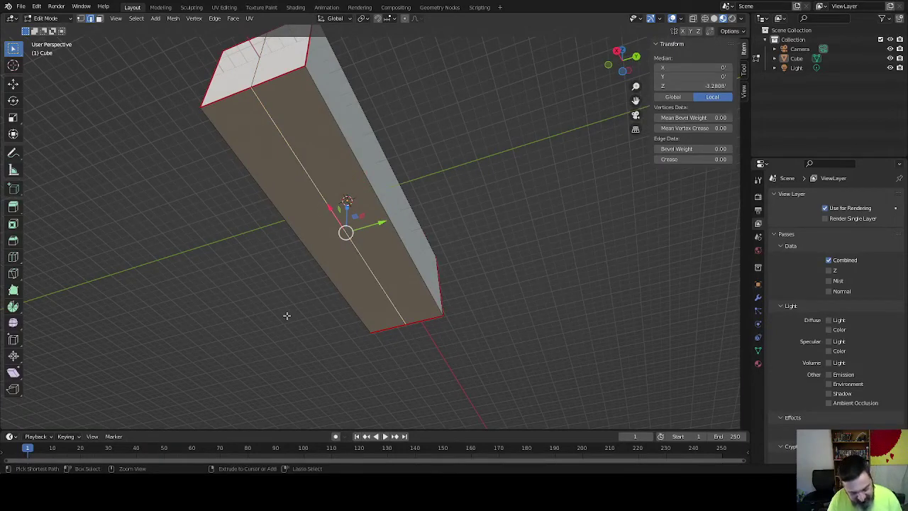
pyautogui.hotkey('ctrl', 'e')
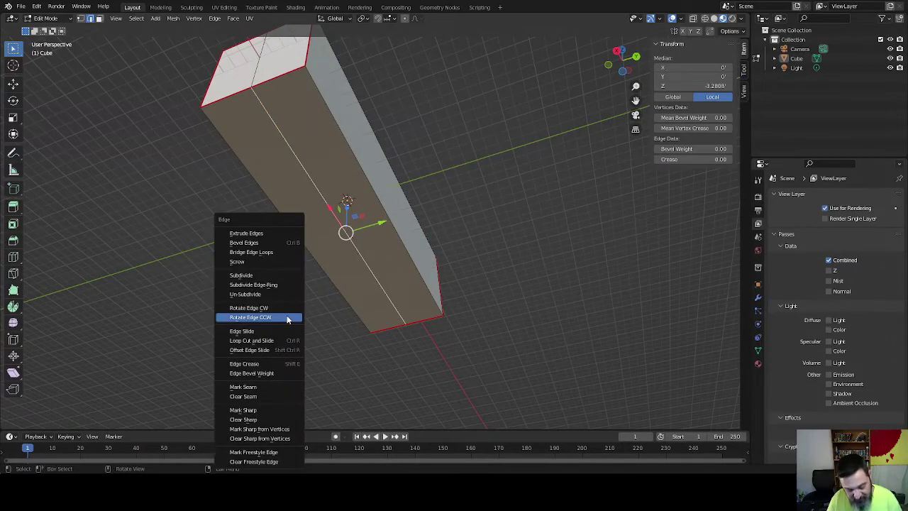
pyautogui.click(287, 320)
pyautogui.moveTo(185, 259); pyautogui.dragTo(323, 288, button='middle')
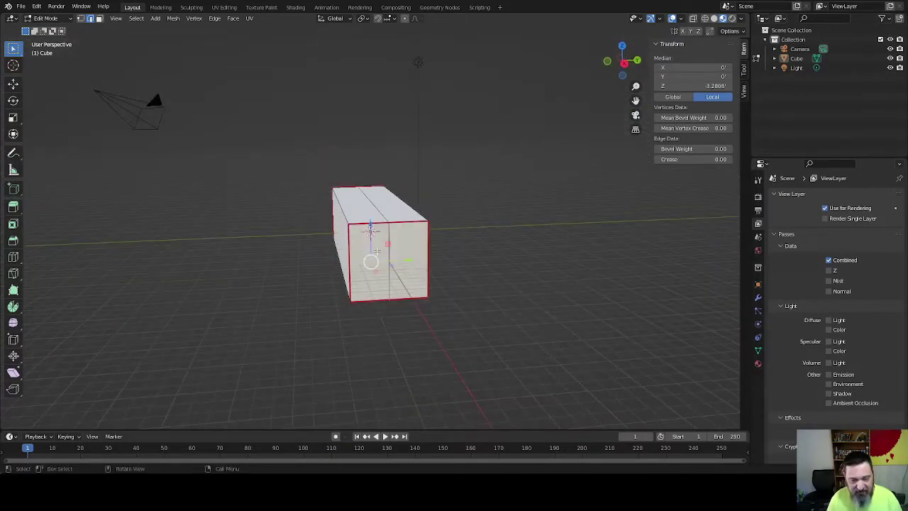
pyautogui.moveTo(381, 258); pyautogui.dragTo(462, 257, button='middle')
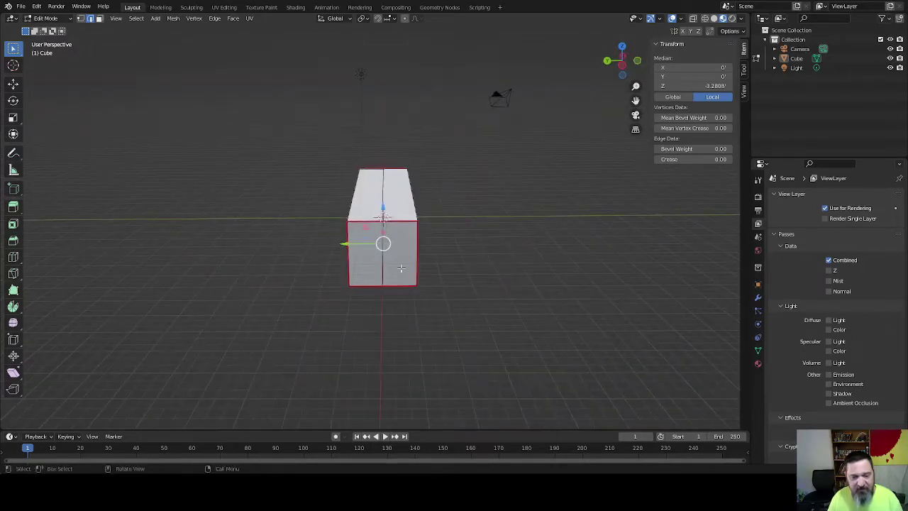
pyautogui.moveTo(430, 305); pyautogui.dragTo(363, 278, button='middle')
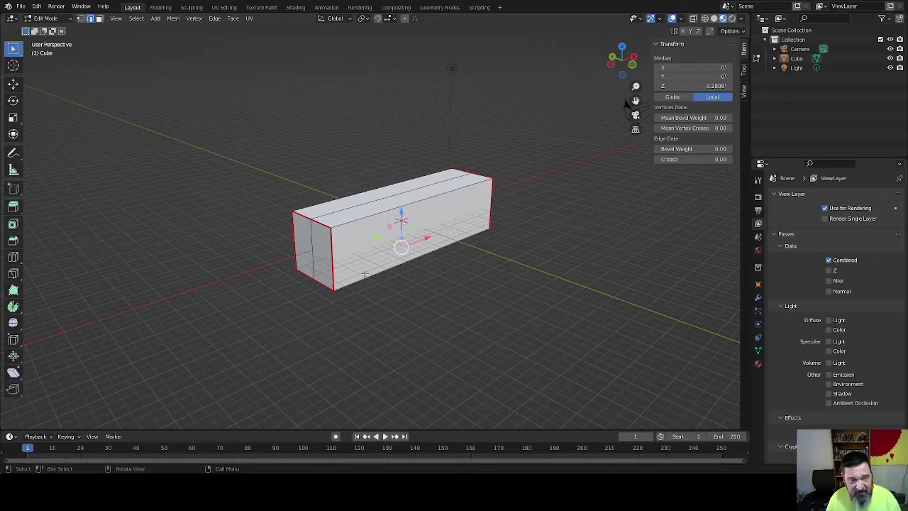
# Step: Unwrap the box with Smart UV Project, island margin raised to 0.020
pyautogui.press('u')
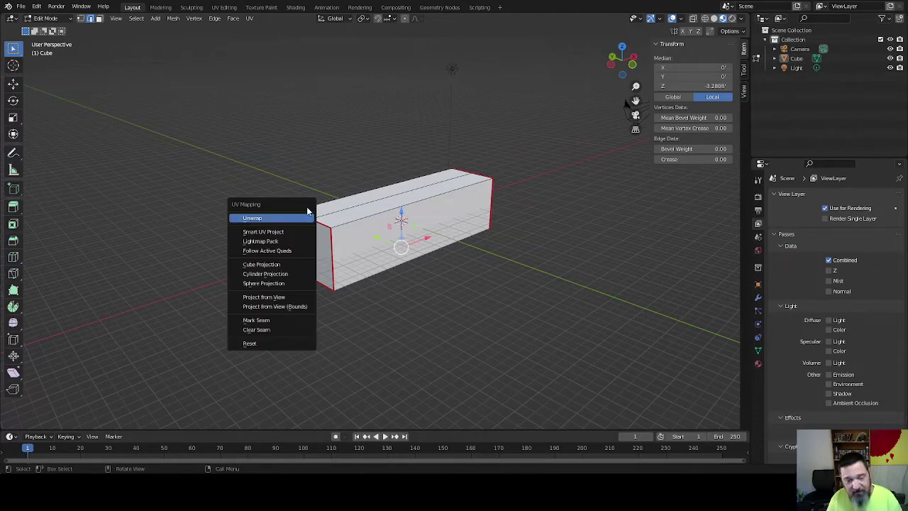
pyautogui.click(269, 232)
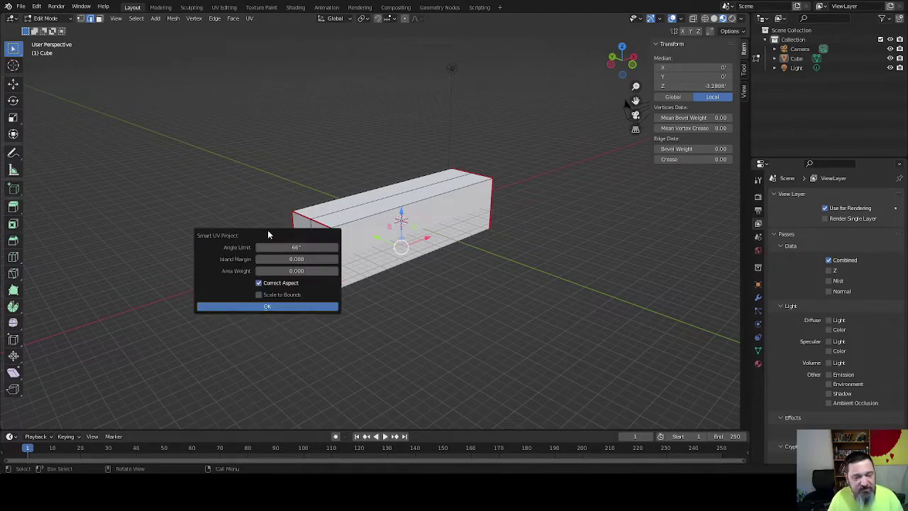
pyautogui.click(336, 259)
pyautogui.click(336, 259)
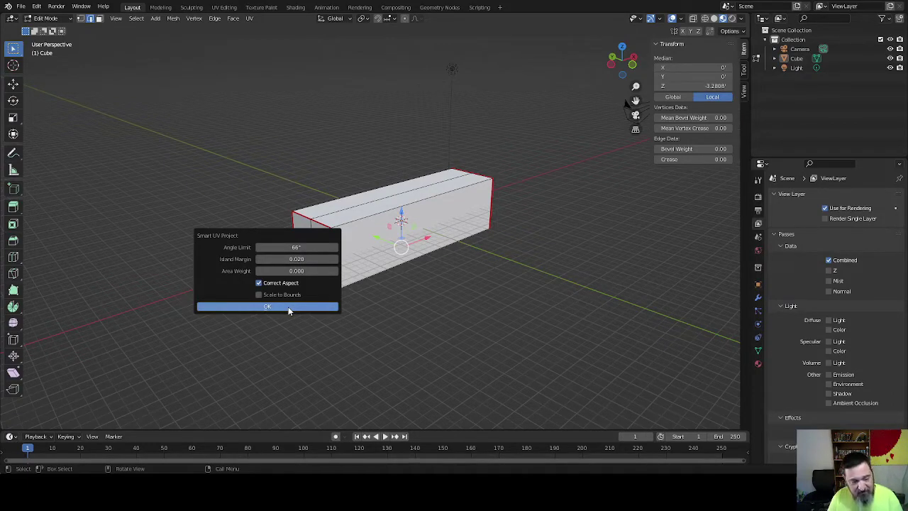
pyautogui.click(288, 307)
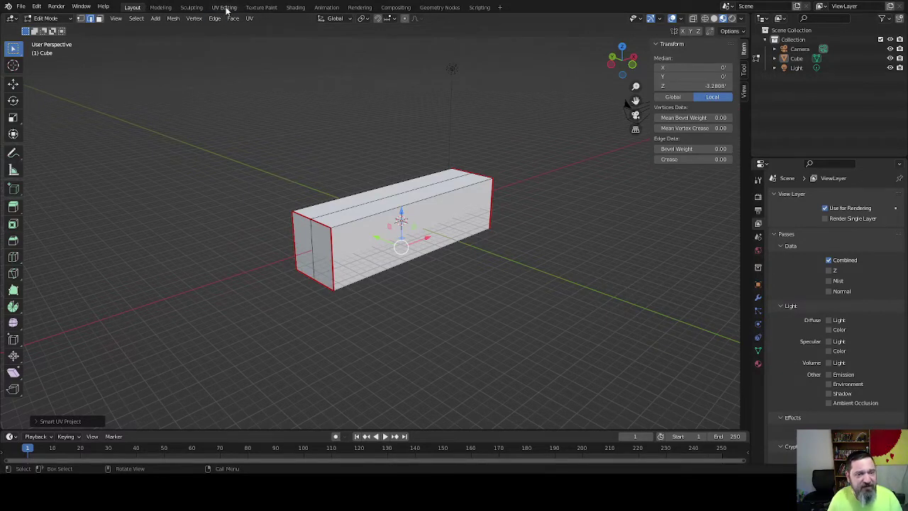
# Step: Switch to the UV Editing workspace with UV Sync Selection on, centring the layout
pyautogui.click(223, 7)
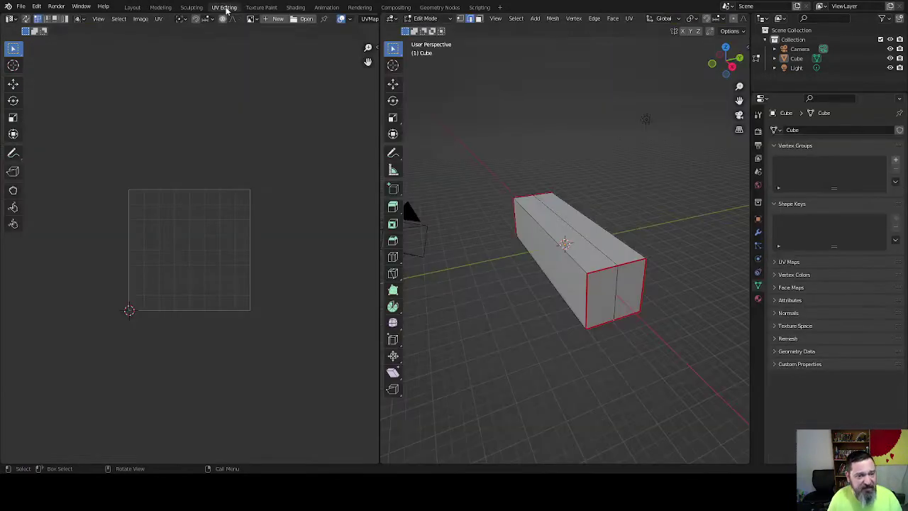
pyautogui.click(24, 20)
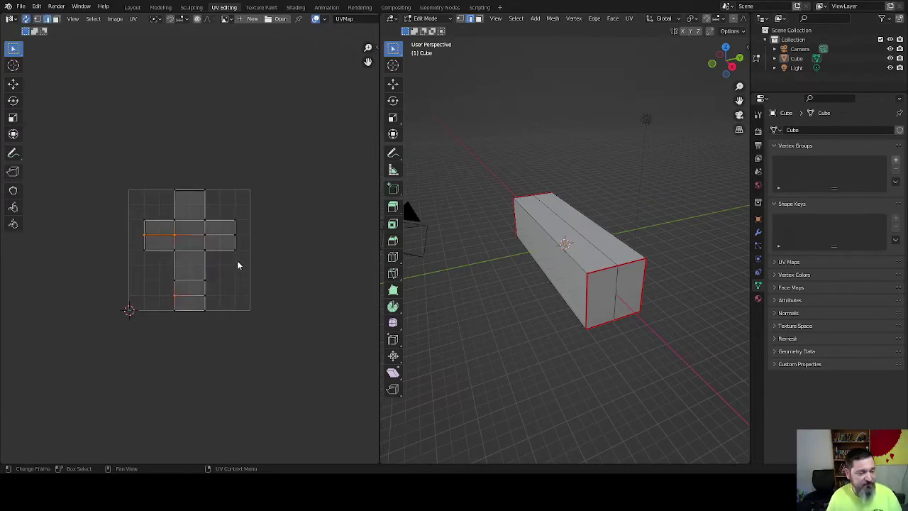
pyautogui.moveTo(210, 374); pyautogui.dragTo(239, 388, button='middle')
pyautogui.scroll(2, 203, 332)
pyautogui.scroll(1, 203, 332)
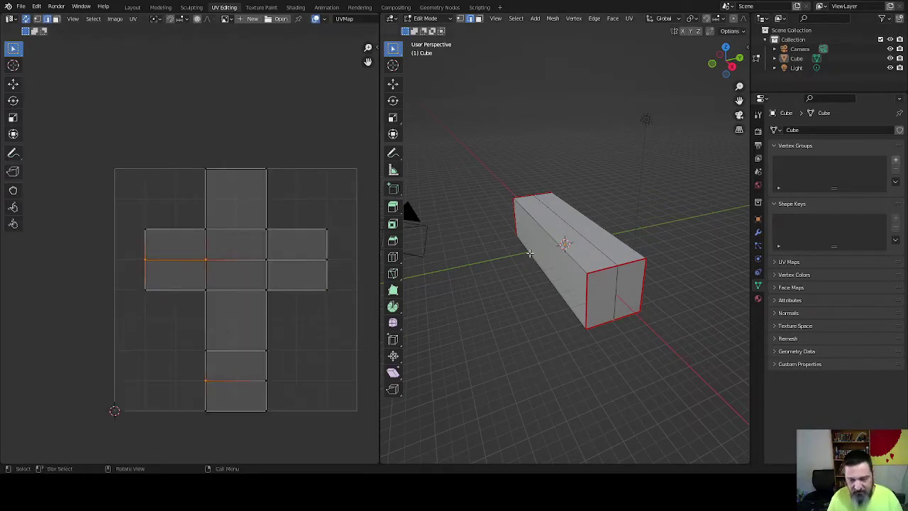
# Step: In face select mode, select all faces and re-unwrap the box with Unwrap
pyautogui.click(578, 238)
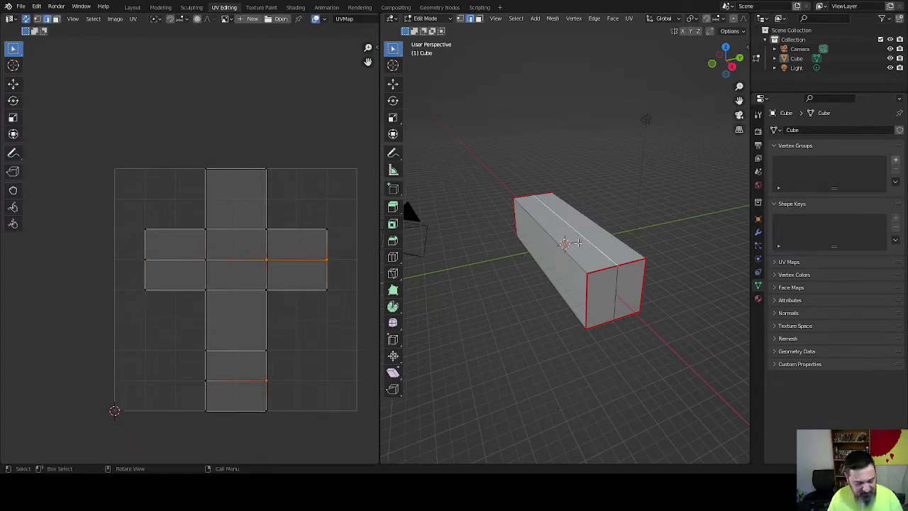
pyautogui.press('3')
pyautogui.click(578, 243)
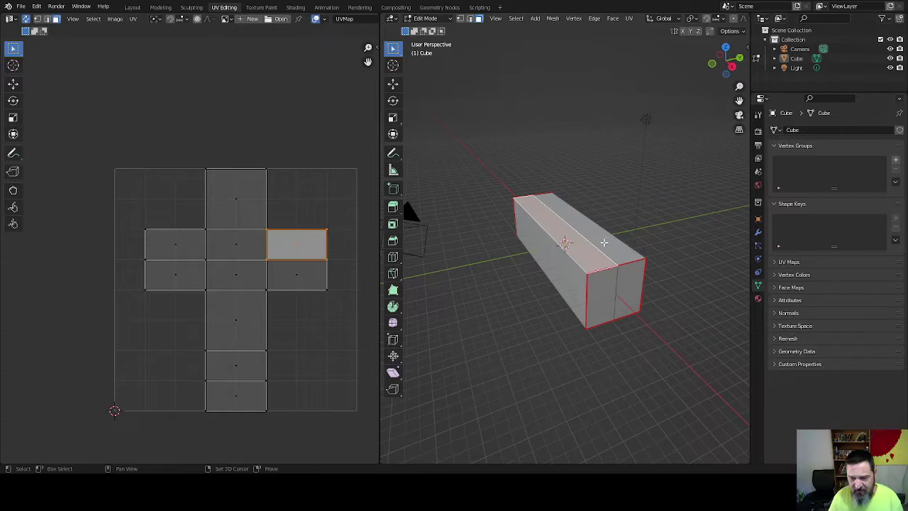
pyautogui.keyDown('shift'); pyautogui.click(604, 243); pyautogui.keyUp('shift')
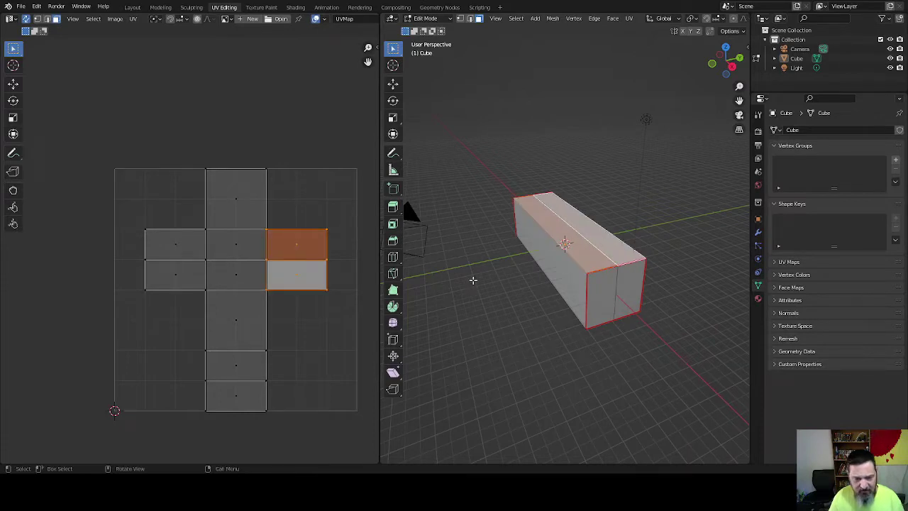
pyautogui.moveTo(473, 280); pyautogui.dragTo(452, 291, button='middle')
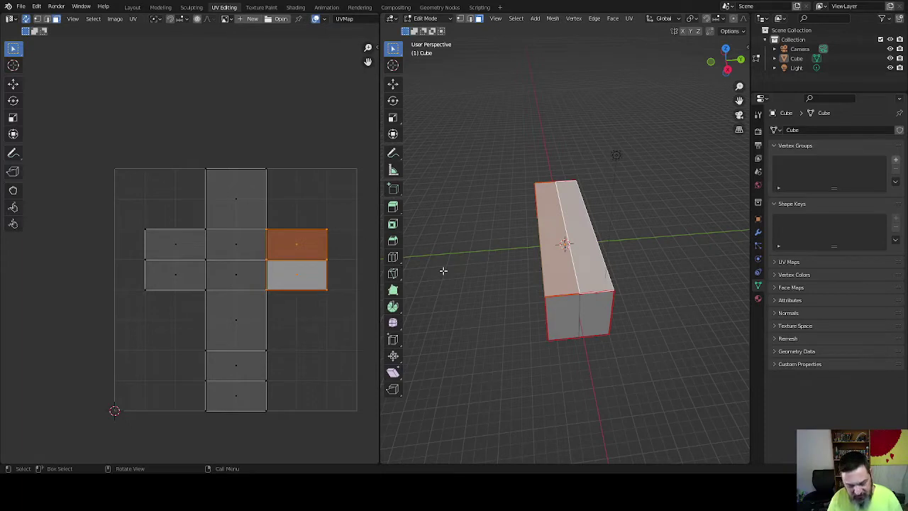
pyautogui.press('a')
pyautogui.press('u')
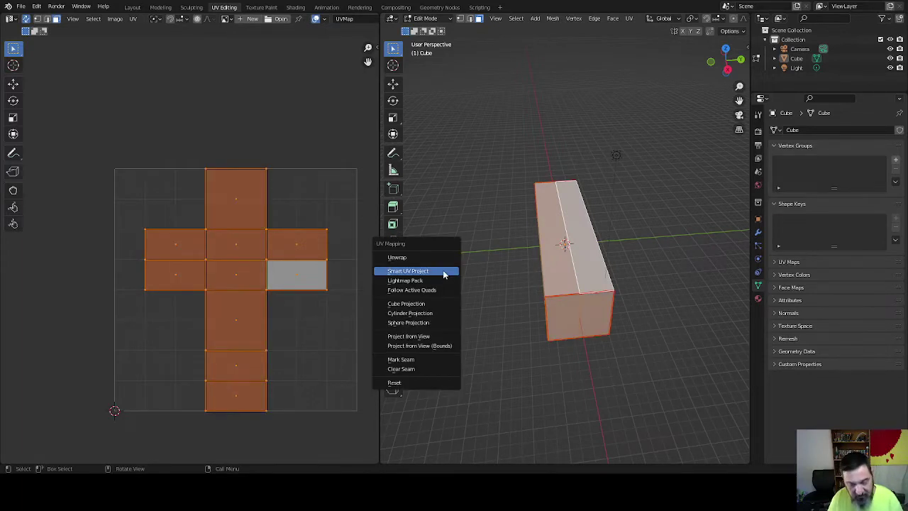
pyautogui.click(410, 257)
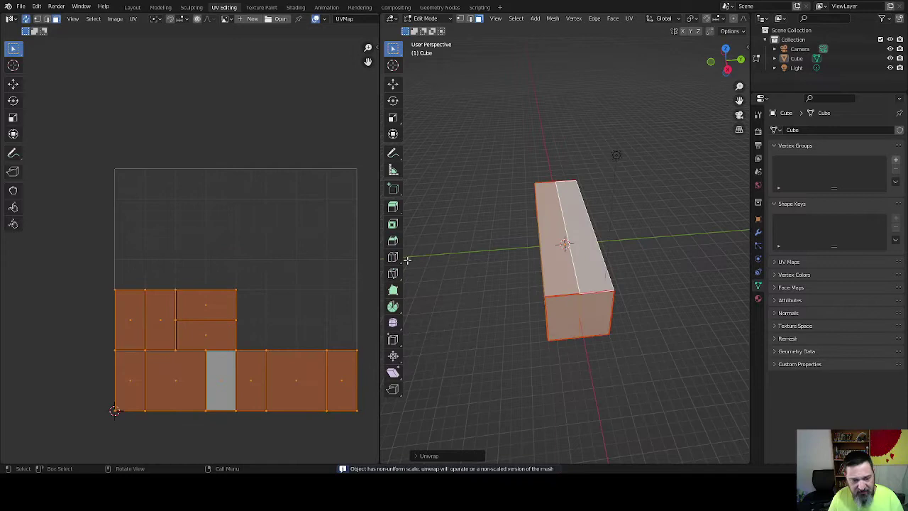
# Step: Select the top halves and side faces one by one to locate their UV islands
pyautogui.click(553, 258)
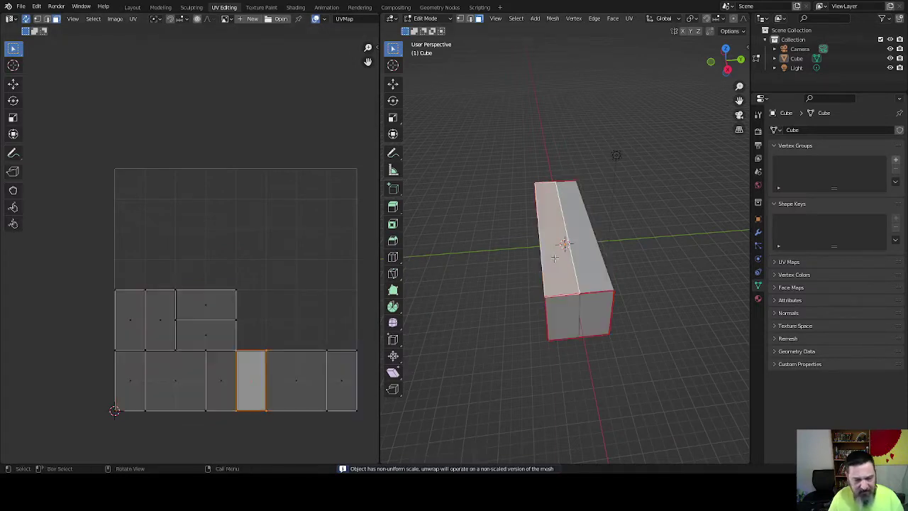
pyautogui.click(589, 256)
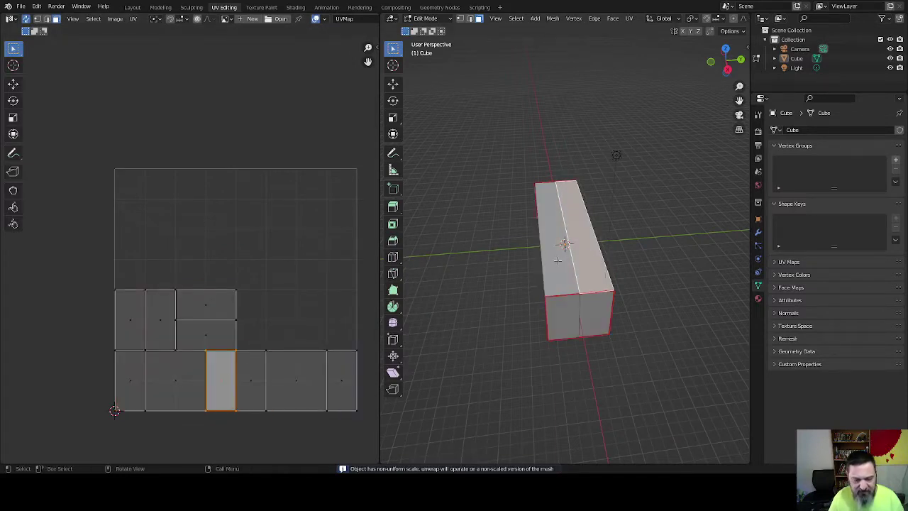
pyautogui.click(590, 260)
pyautogui.click(589, 263)
pyautogui.moveTo(484, 305); pyautogui.dragTo(532, 247, button='middle')
pyautogui.click(568, 266)
pyautogui.click(550, 272)
pyautogui.click(562, 255)
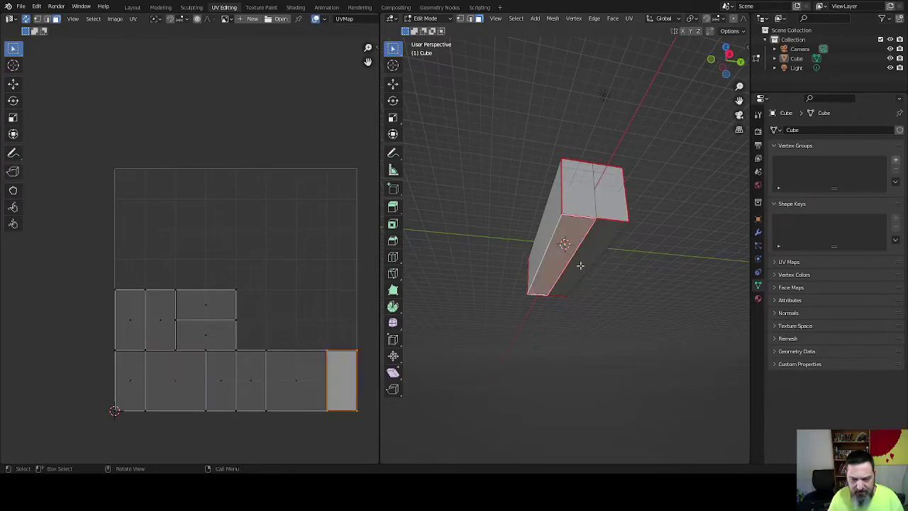
pyautogui.click(529, 282)
# Step: Select the end cap faces and top faces to check where their islands sit
pyautogui.moveTo(518, 289); pyautogui.dragTo(579, 300, button='middle')
pyautogui.click(605, 292)
pyautogui.click(625, 289)
pyautogui.moveTo(511, 301); pyautogui.dragTo(532, 290, button='middle')
pyautogui.click(525, 291)
pyautogui.moveTo(575, 311); pyautogui.dragTo(495, 337, button='middle')
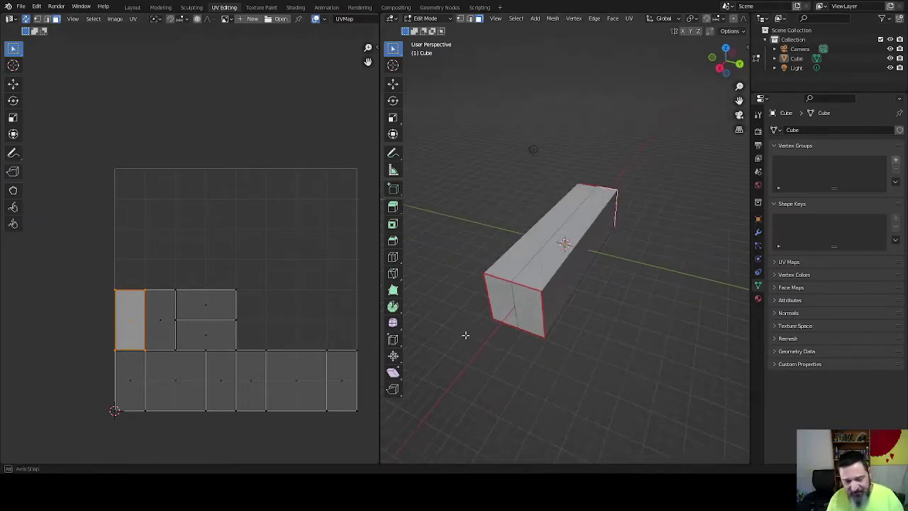
pyautogui.moveTo(466, 335); pyautogui.dragTo(471, 334, button='middle')
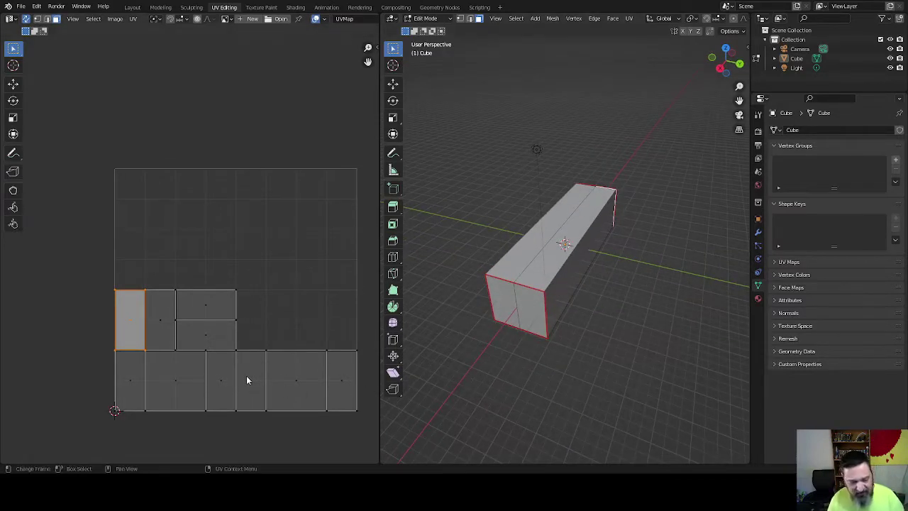
pyautogui.moveTo(470, 352); pyautogui.dragTo(478, 367, button='middle')
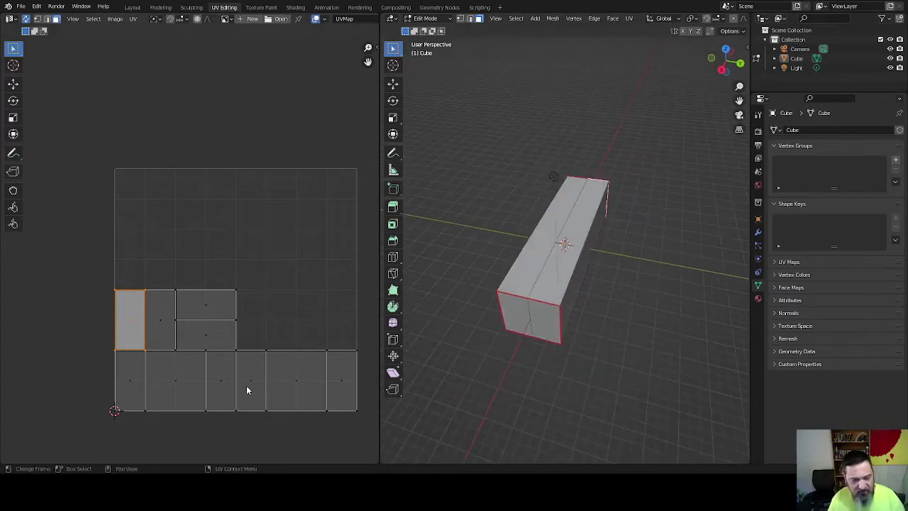
pyautogui.click(539, 267)
pyautogui.click(523, 272)
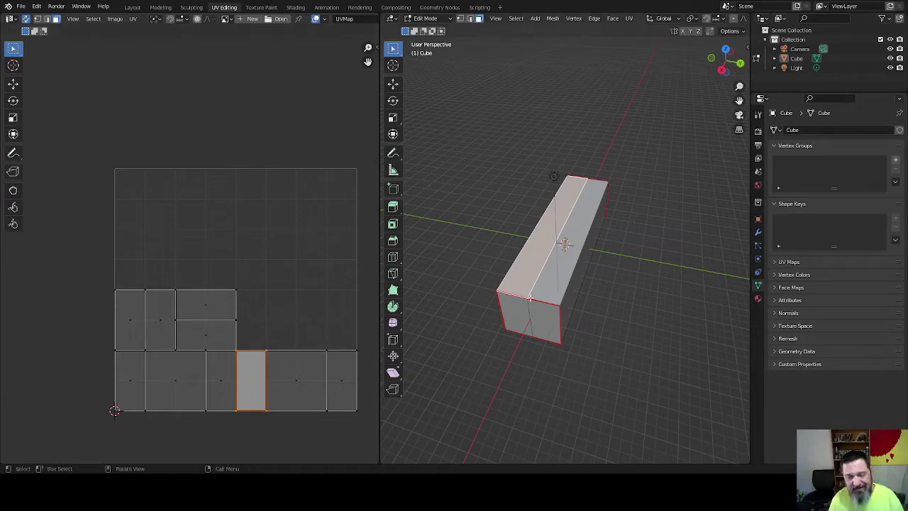
pyautogui.moveTo(504, 317); pyautogui.dragTo(450, 319, button='middle')
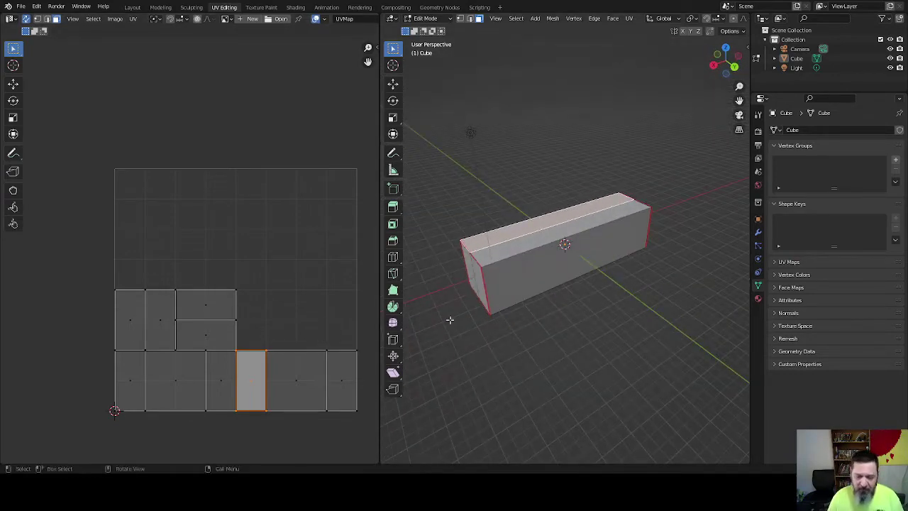
# Step: Return to the Layout workspace in Edit Mode and select face loops around the box
pyautogui.click(132, 7)
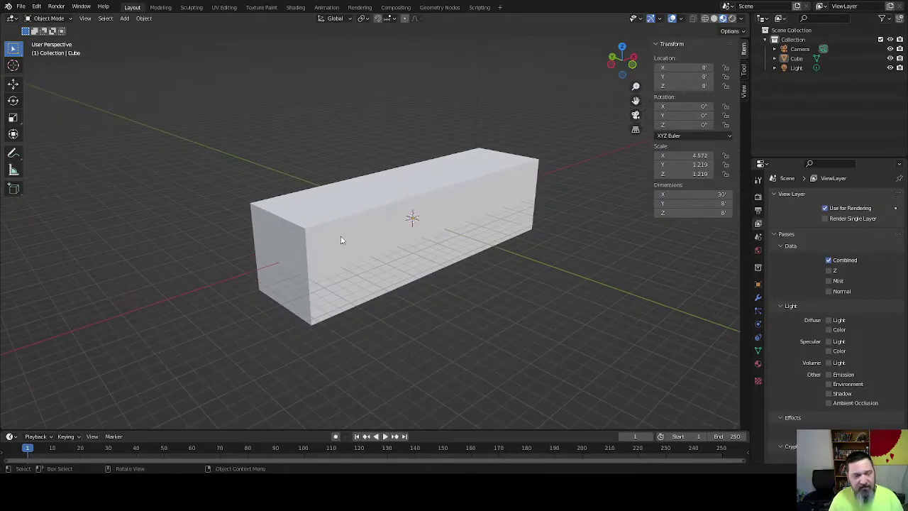
pyautogui.press('Tab')
pyautogui.moveTo(231, 264); pyautogui.dragTo(426, 290, button='middle')
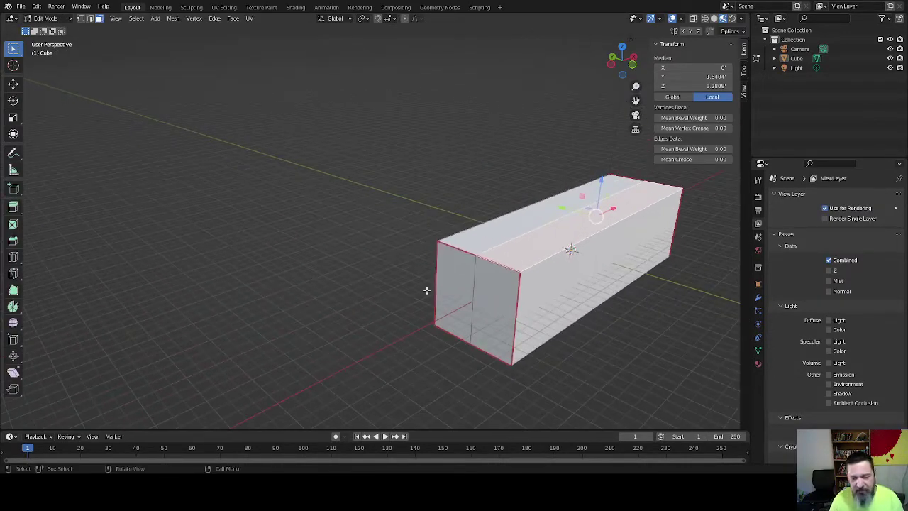
pyautogui.keyDown('alt'); pyautogui.click(499, 263); pyautogui.keyUp('alt')
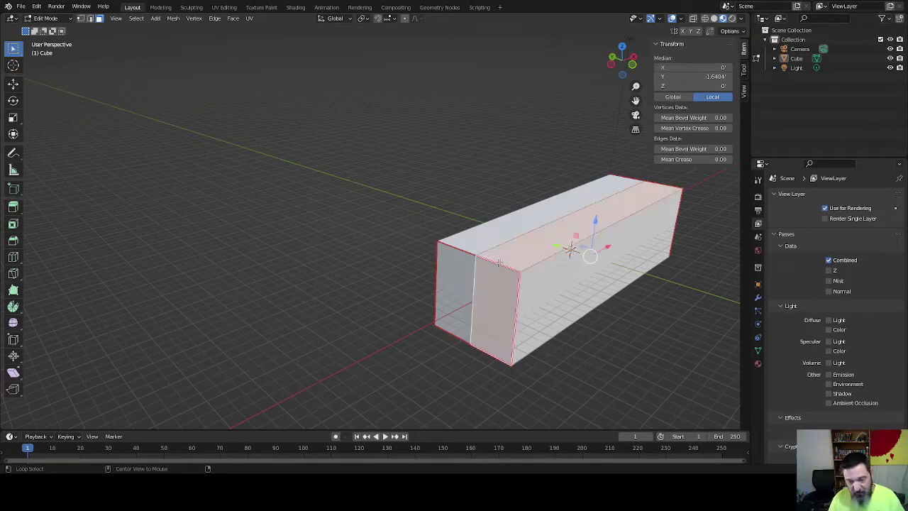
pyautogui.keyDown('alt'); pyautogui.click(466, 250); pyautogui.keyUp('alt')
# Step: In edge select mode, pick the edge loop along the end face's left edge
pyautogui.press('2')
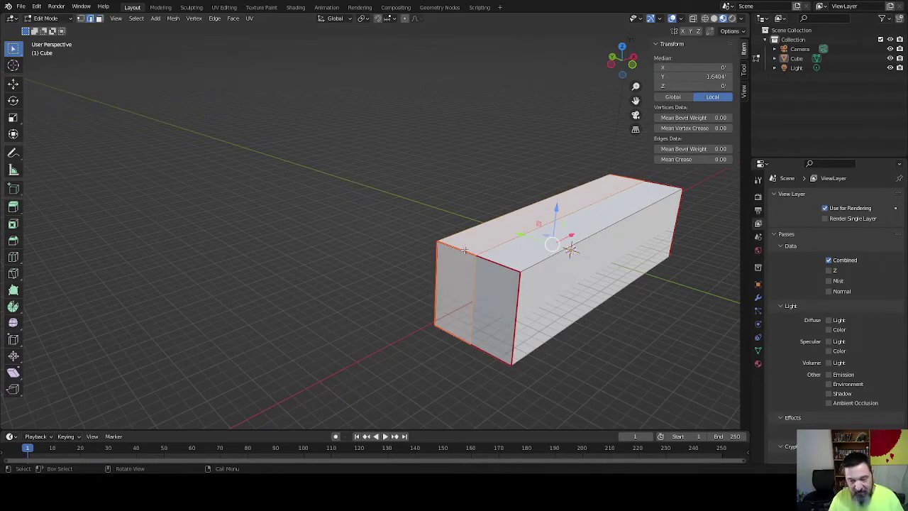
pyautogui.keyDown('alt'); pyautogui.click(500, 264); pyautogui.keyUp('alt')
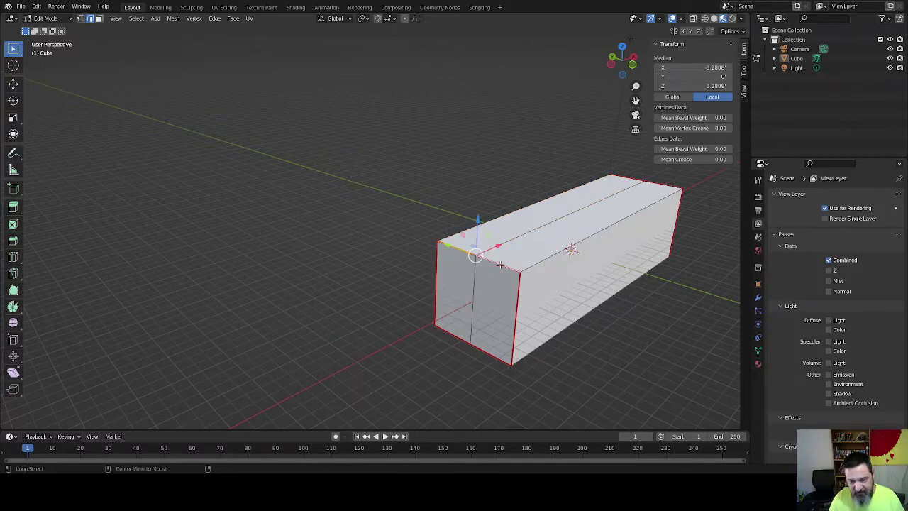
pyautogui.keyDown('alt'); pyautogui.click(512, 314); pyautogui.keyUp('alt')
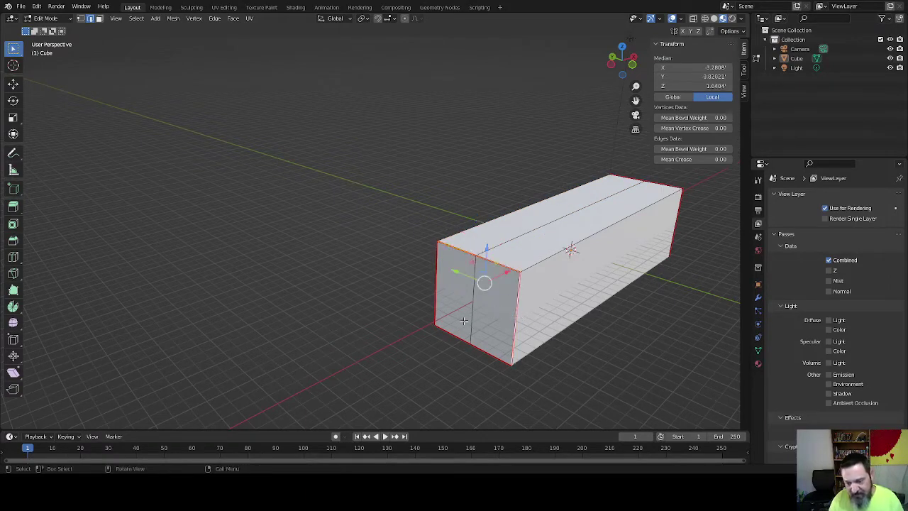
pyautogui.keyDown('alt'); pyautogui.click(436, 305); pyautogui.keyUp('alt')
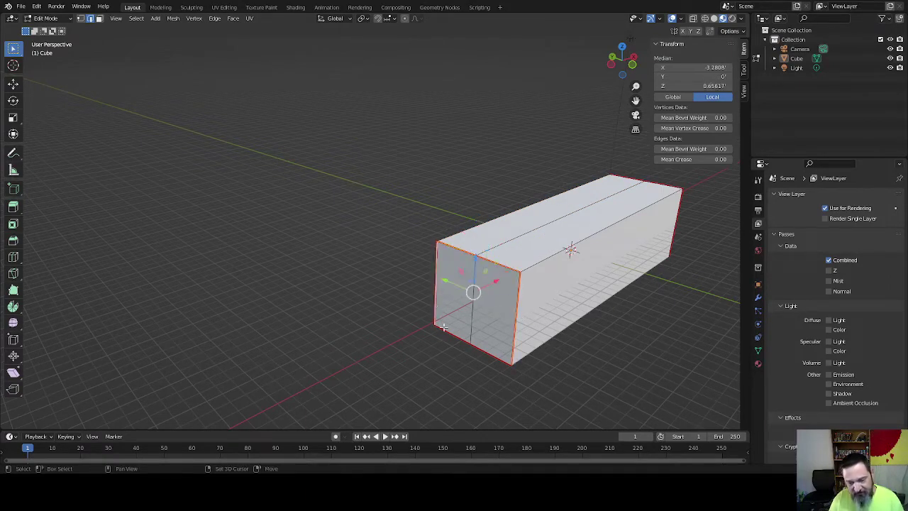
pyautogui.keyDown('alt'); pyautogui.click(438, 325); pyautogui.keyUp('alt')
pyautogui.keyDown('alt'); pyautogui.moveTo(418, 350); pyautogui.dragTo(376, 328, button='middle'); pyautogui.keyUp('alt')
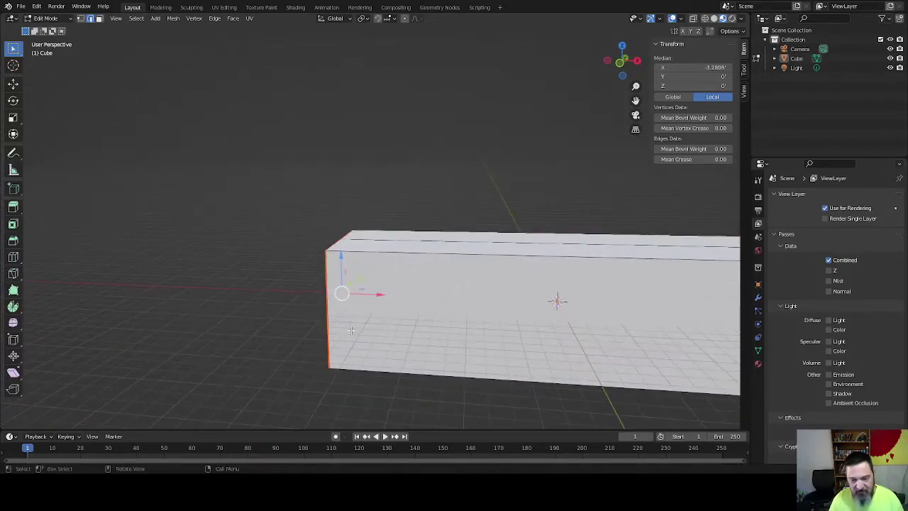
pyautogui.scroll(-5, 409, 320)
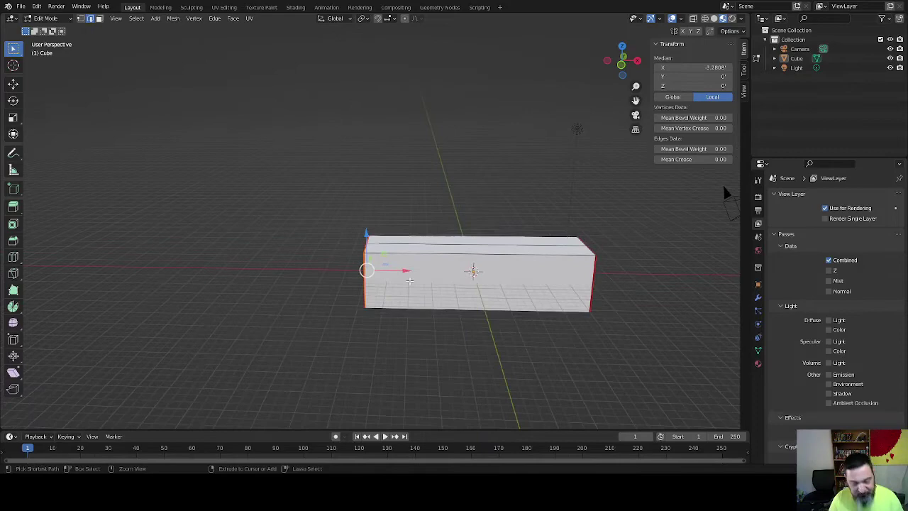
# Step: Cancel the edge slide and drag the new loop toward the left end along X
pyautogui.press('g')
pyautogui.press('g')
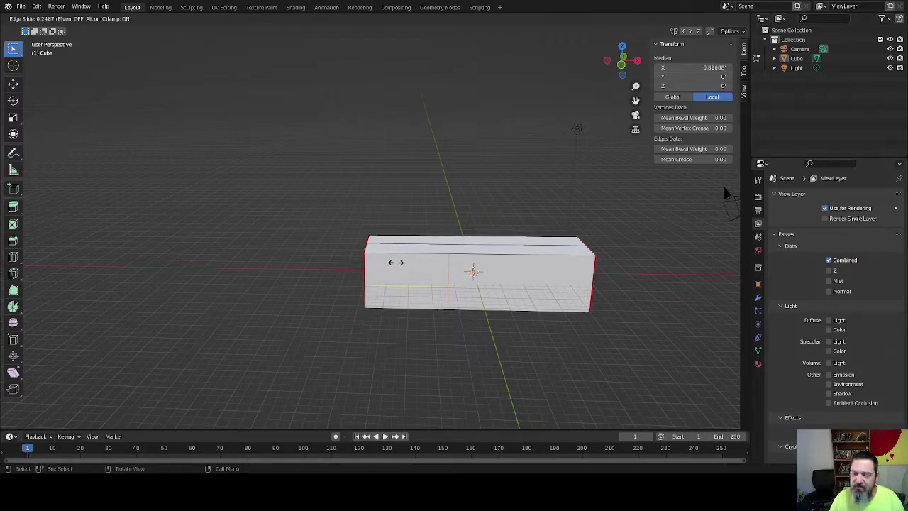
pyautogui.rightClick(389, 263)
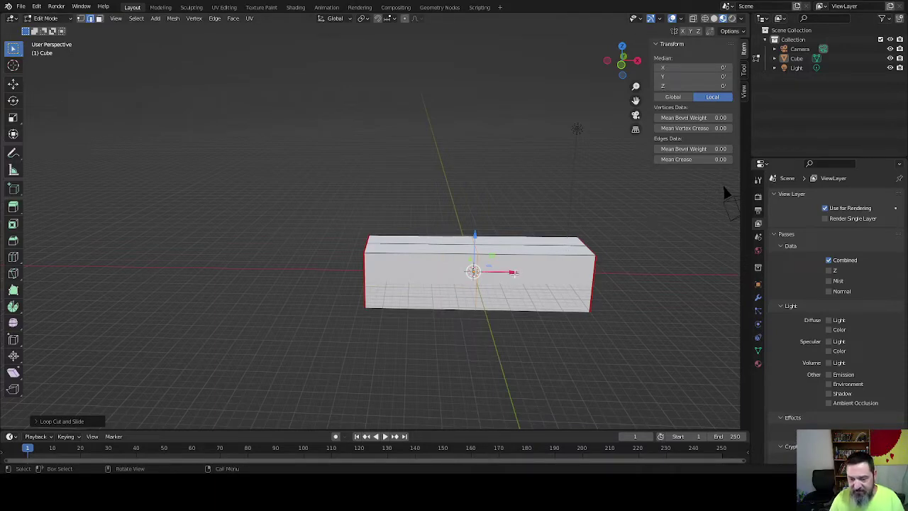
pyautogui.moveTo(513, 273); pyautogui.dragTo(470, 274)
pyautogui.moveTo(296, 296); pyautogui.dragTo(338, 300, button='middle')
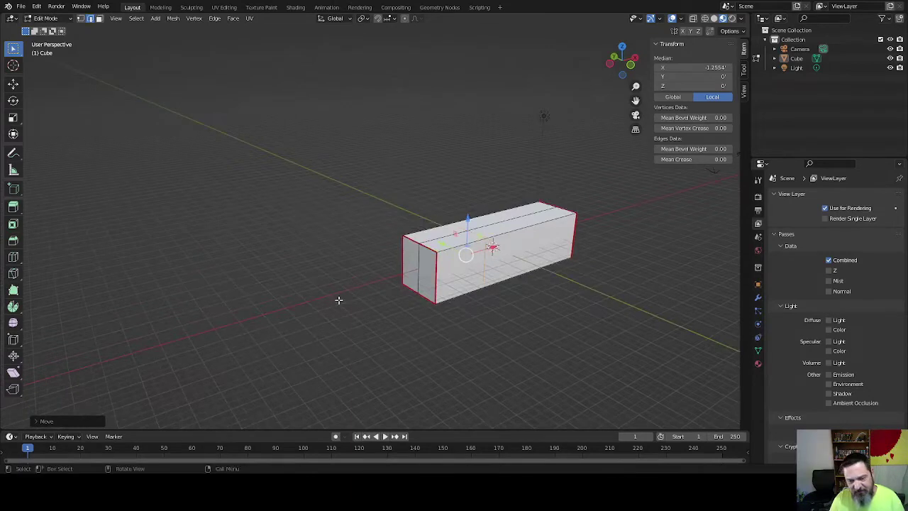
# Step: Scale the left end loop to about 0.34 in width and height, excluding X, forming a nose
pyautogui.click(425, 247)
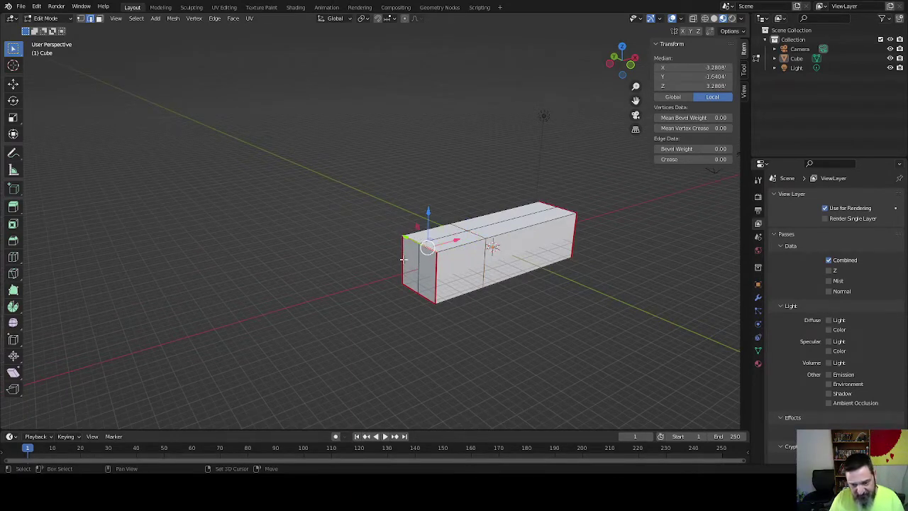
pyautogui.keyDown('alt'); pyautogui.click(403, 260); pyautogui.keyUp('alt')
pyautogui.keyDown('alt'); pyautogui.click(410, 280); pyautogui.keyUp('alt')
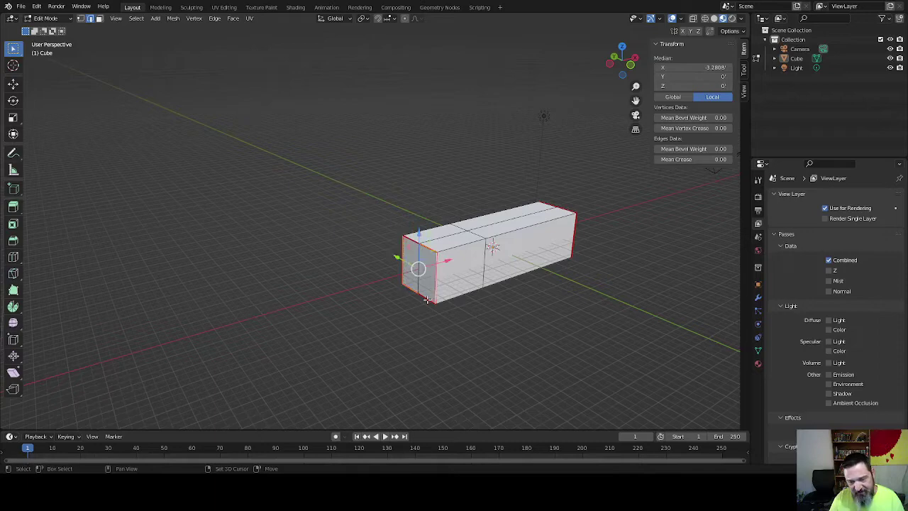
pyautogui.moveTo(410, 255); pyautogui.dragTo(376, 264, button='middle')
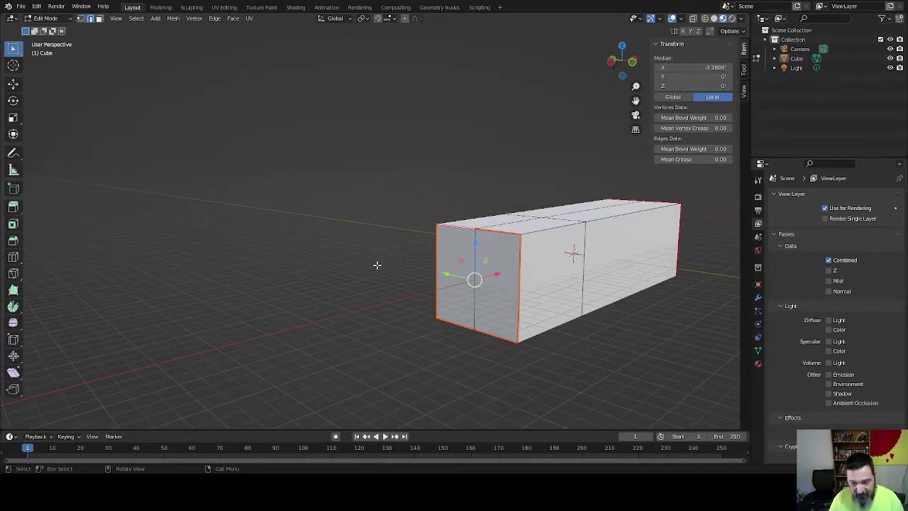
pyautogui.press('s')
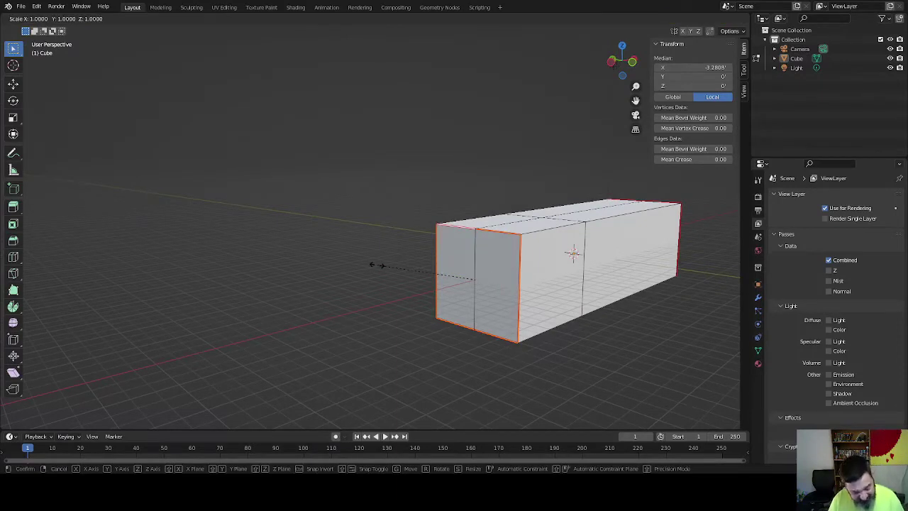
pyautogui.press('x')
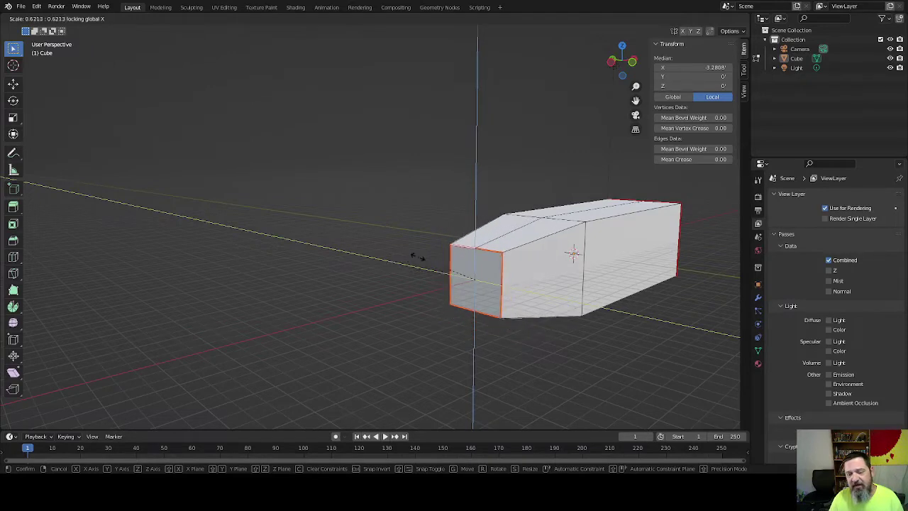
pyautogui.click(454, 259)
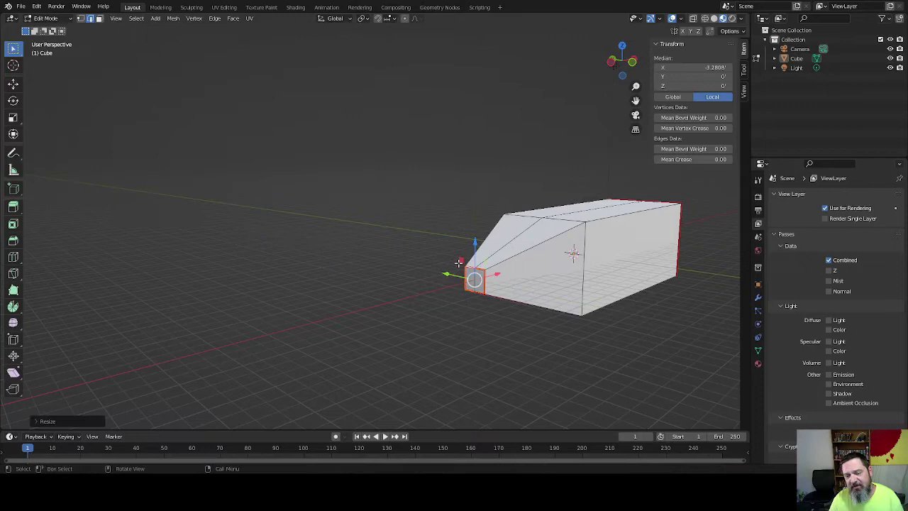
pyautogui.moveTo(454, 260); pyautogui.dragTo(407, 258, button='middle')
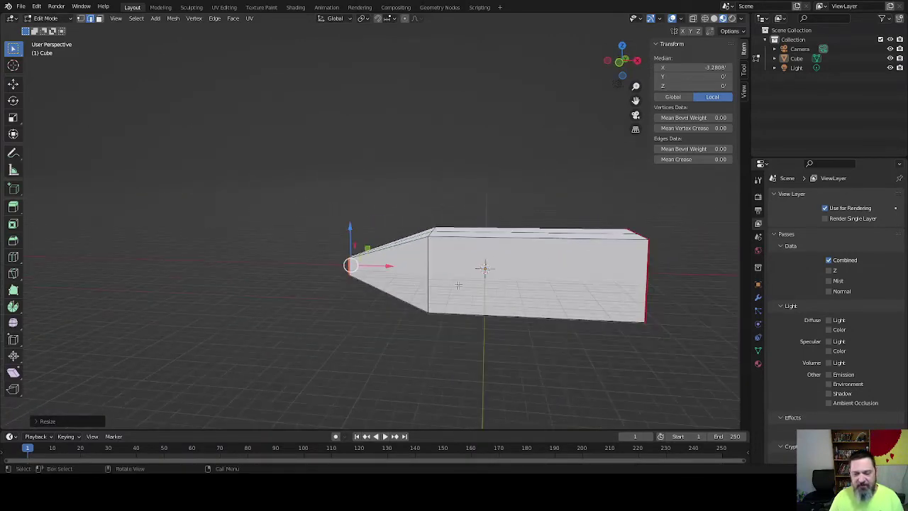
# Step: Move the taper vertices 1.694 ft along X to lengthen the pointed nose
pyautogui.click(431, 278)
pyautogui.moveTo(395, 199); pyautogui.dragTo(489, 275, button='middle')
pyautogui.keyDown('shift'); pyautogui.click(444, 263); pyautogui.keyUp('shift')
pyautogui.keyDown('shift'); pyautogui.click(444, 263); pyautogui.keyUp('shift')
pyautogui.click(394, 213)
pyautogui.click(440, 285)
pyautogui.press('g')
pyautogui.press('x')
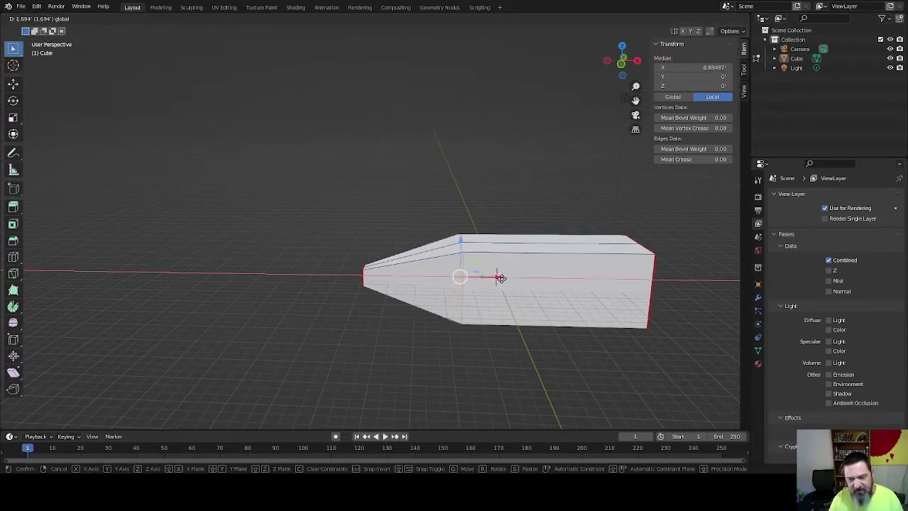
pyautogui.click(519, 278)
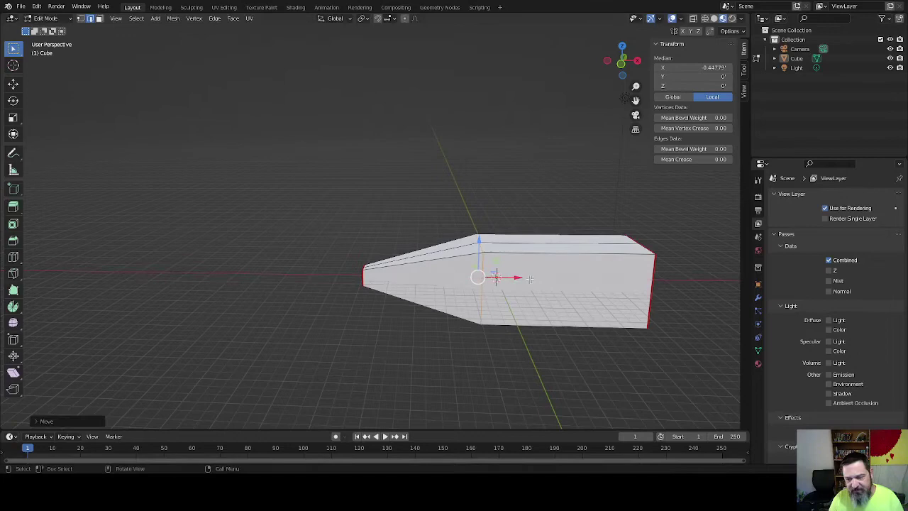
pyautogui.moveTo(530, 279); pyautogui.dragTo(417, 218, button='middle')
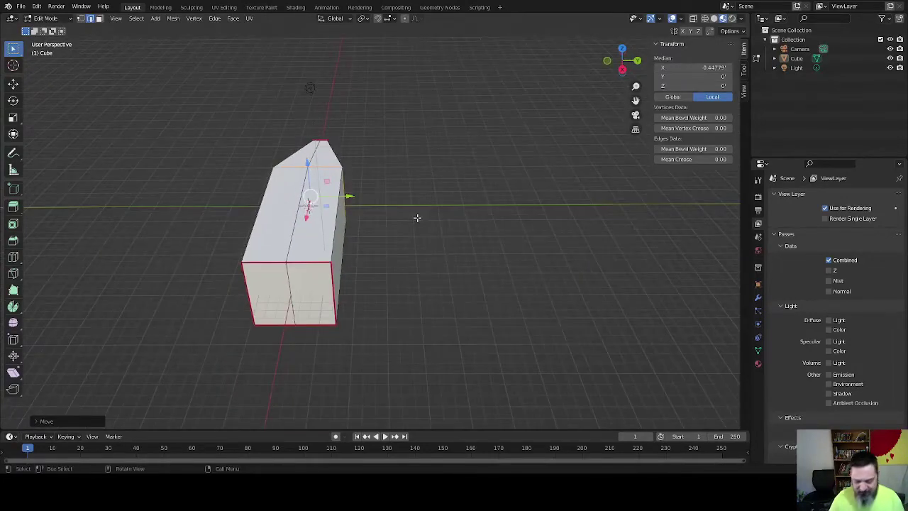
pyautogui.press('KP_7')
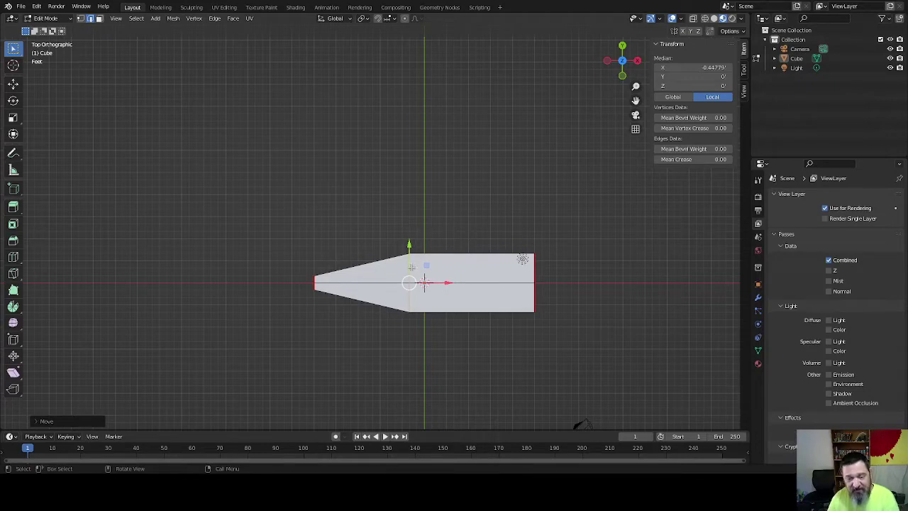
pyautogui.press('KP_1')
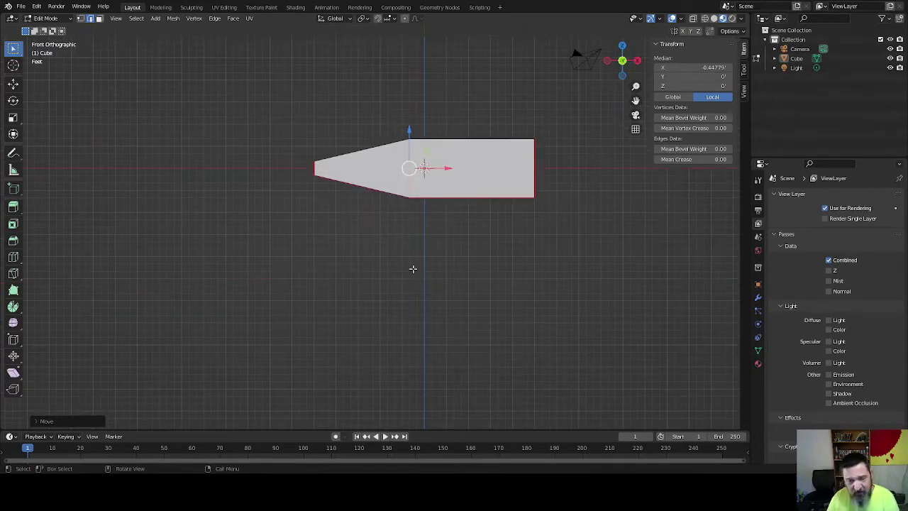
pyautogui.press('KP_3')
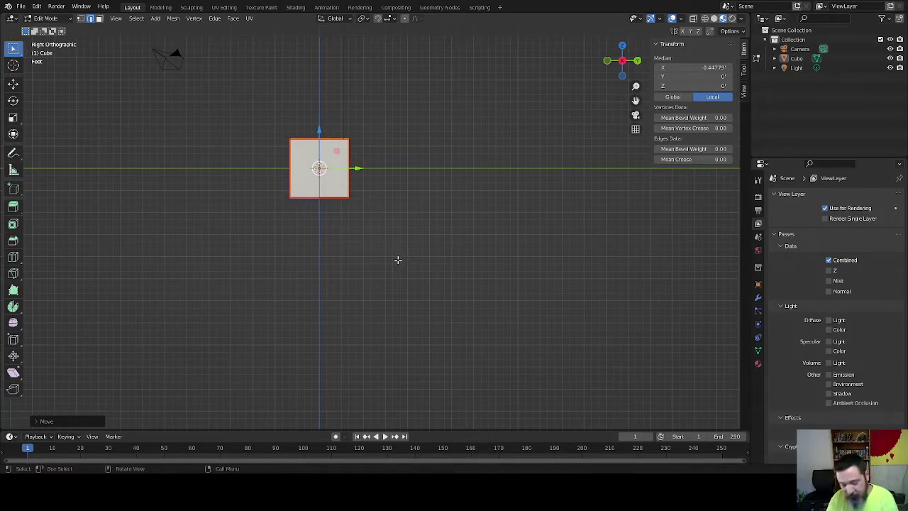
pyautogui.press('ctrl+KP_3')
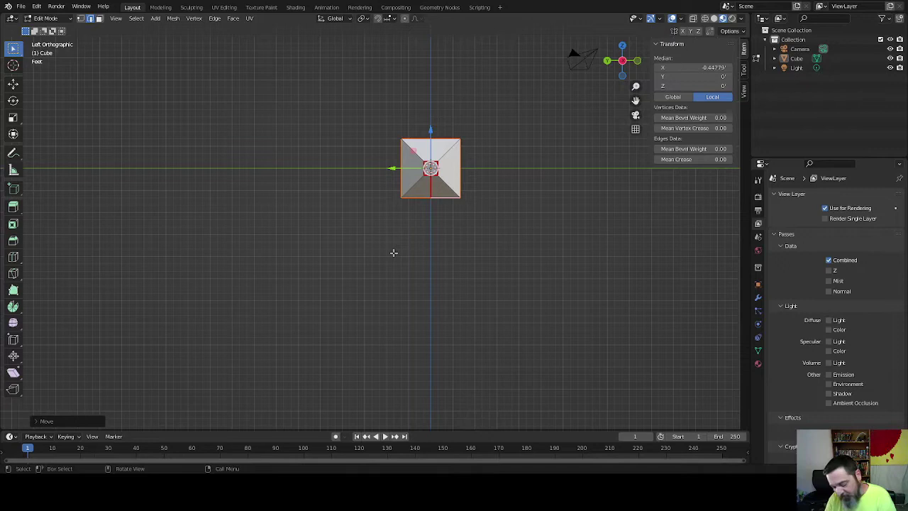
pyautogui.press('KP_1')
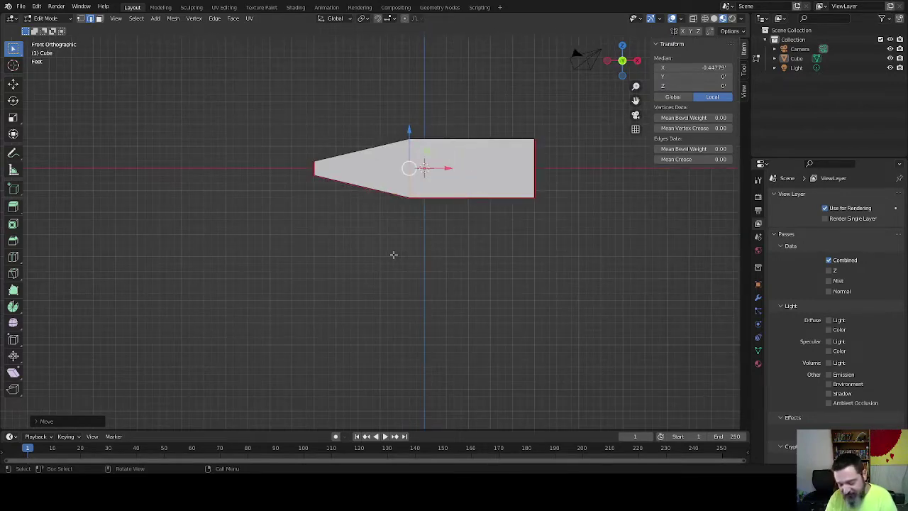
pyautogui.press('ctrl+KP_1')
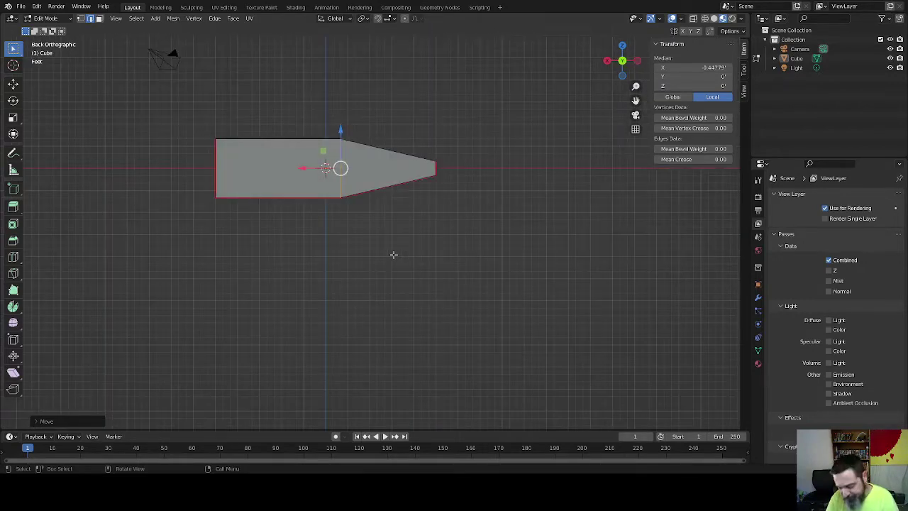
pyautogui.press('KP_7')
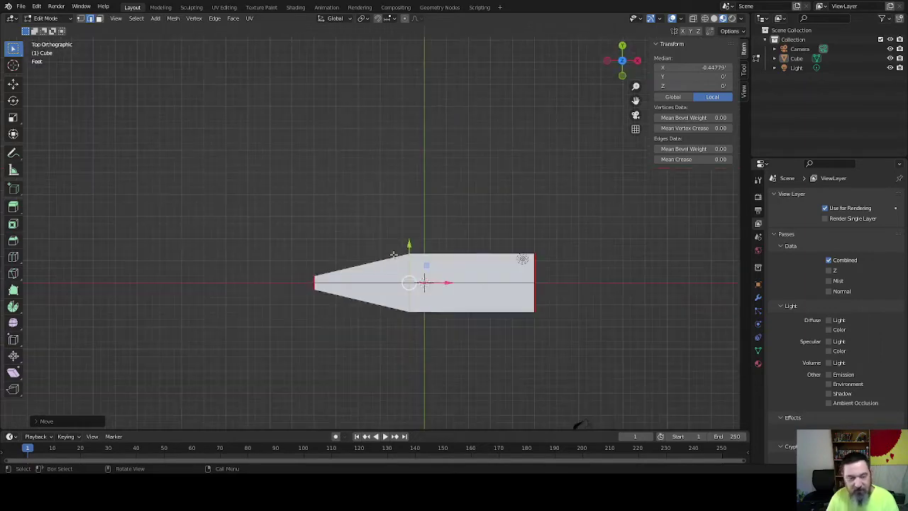
pyautogui.moveTo(442, 255); pyautogui.dragTo(438, 229, button='middle')
# Step: Pull the rear face out to lengthen the hull, then set its X dimension to 50 ft
pyautogui.click(438, 228)
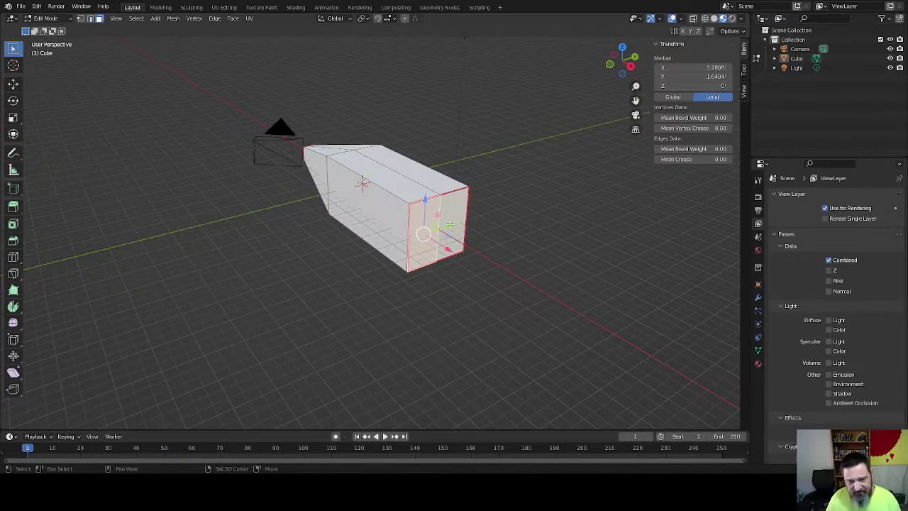
pyautogui.moveTo(348, 280); pyautogui.dragTo(403, 236, button='middle')
pyautogui.moveTo(398, 226); pyautogui.dragTo(576, 245)
pyautogui.press('Tab')
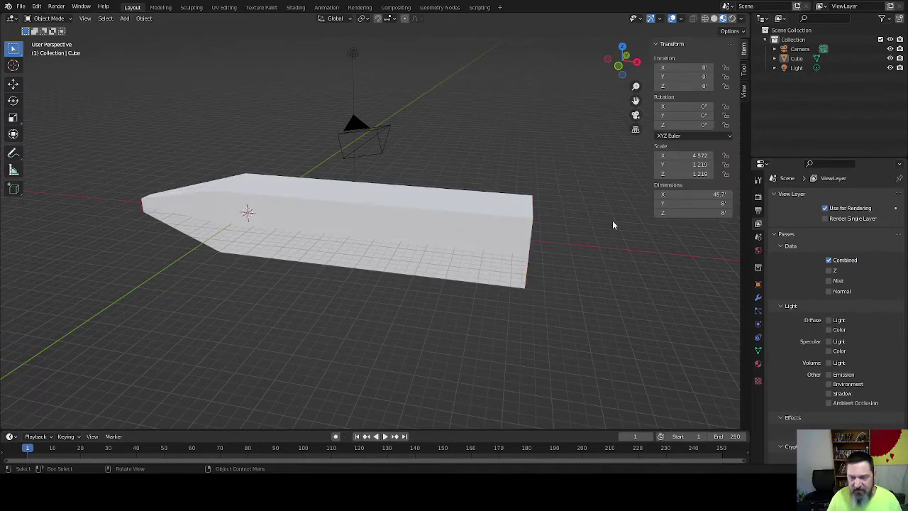
pyautogui.click(692, 196)
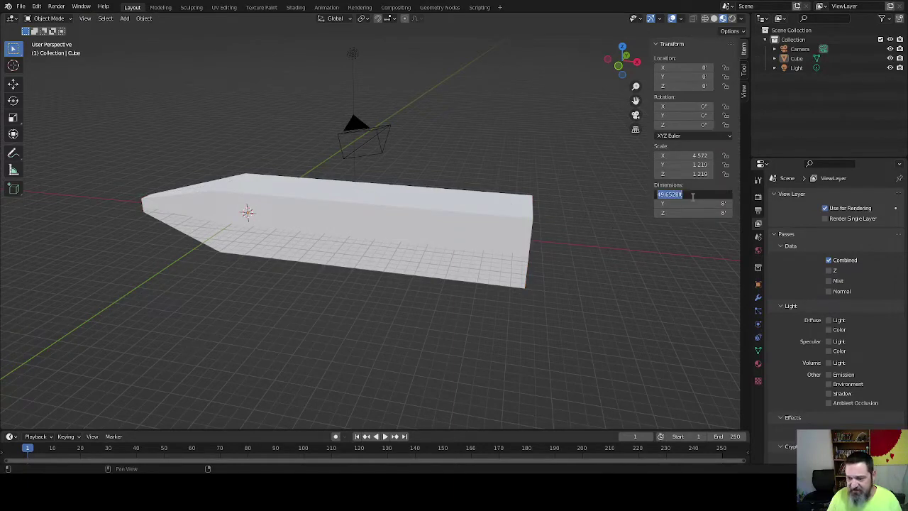
pyautogui.write('5')
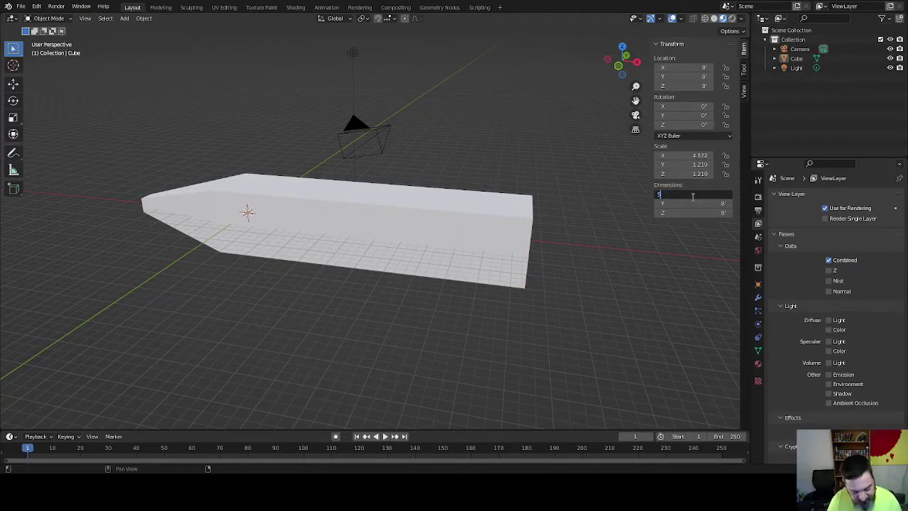
pyautogui.write('0')
pyautogui.press('Return')
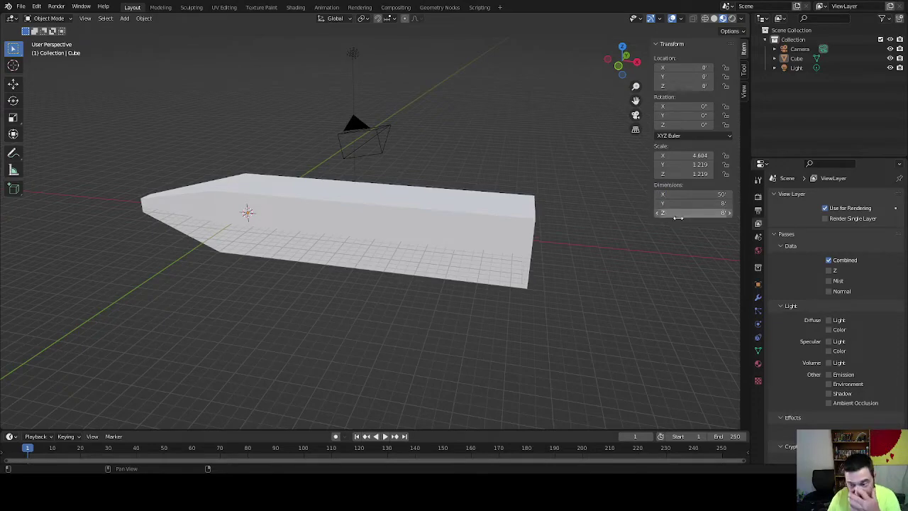
# Step: Apply all transforms to the hull and return to Edit Mode
pyautogui.moveTo(599, 258); pyautogui.dragTo(589, 264, button='middle')
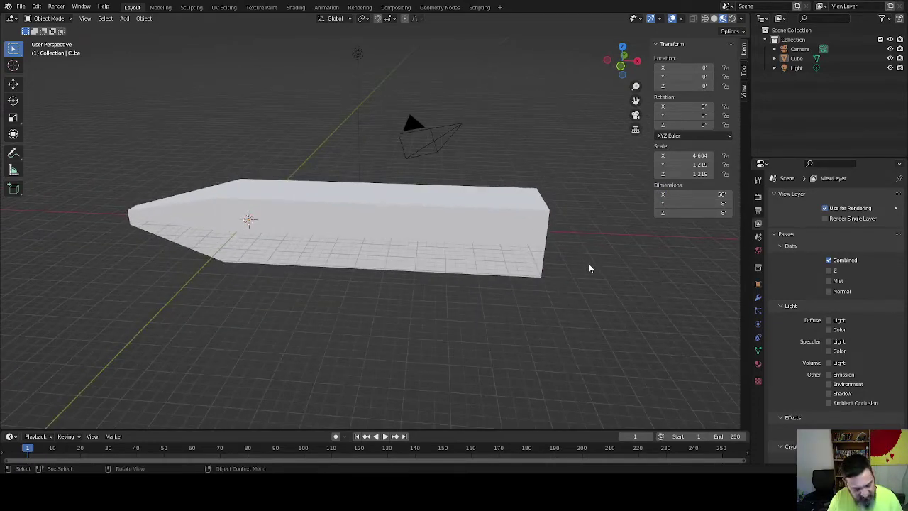
pyautogui.hotkey('ctrl', 'a')
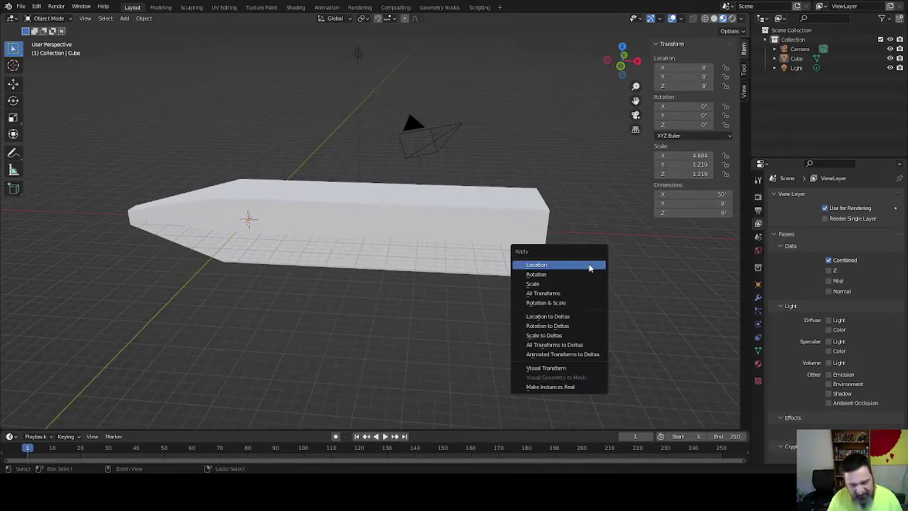
pyautogui.click(563, 293)
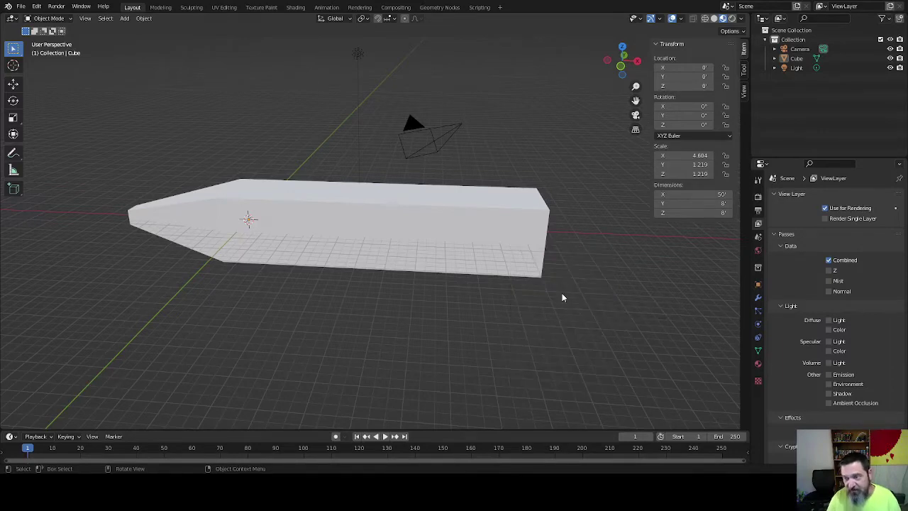
pyautogui.moveTo(562, 293); pyautogui.dragTo(298, 283, button='middle')
pyautogui.press('Tab')
# Step: Cut two edge loops around the body and slide them just behind the nose taper
pyautogui.moveTo(397, 284); pyautogui.dragTo(523, 228, button='middle')
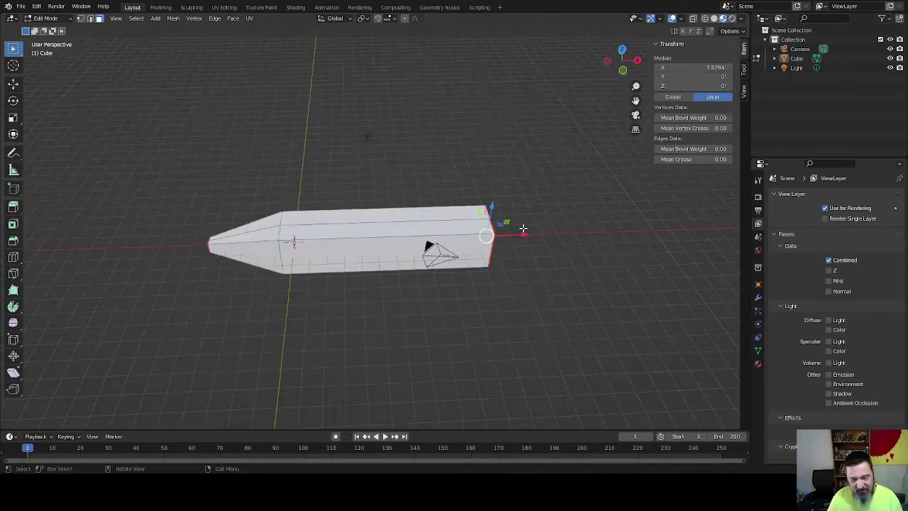
pyautogui.moveTo(337, 296); pyautogui.dragTo(425, 331, button='middle')
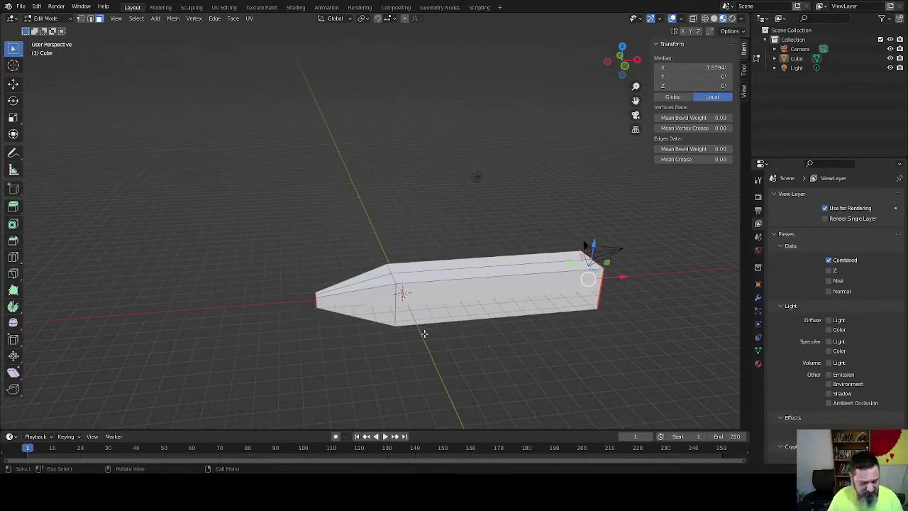
pyautogui.hotkey('ctrl', 'r')
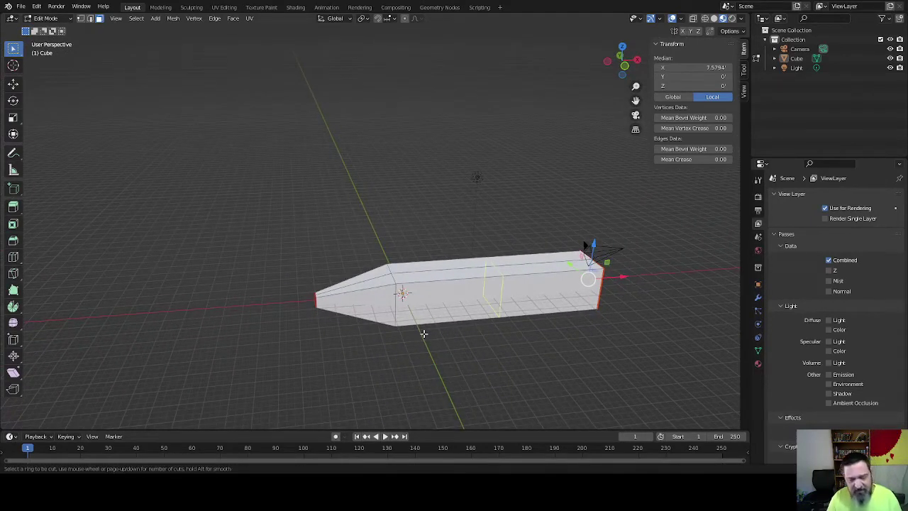
pyautogui.click(471, 292)
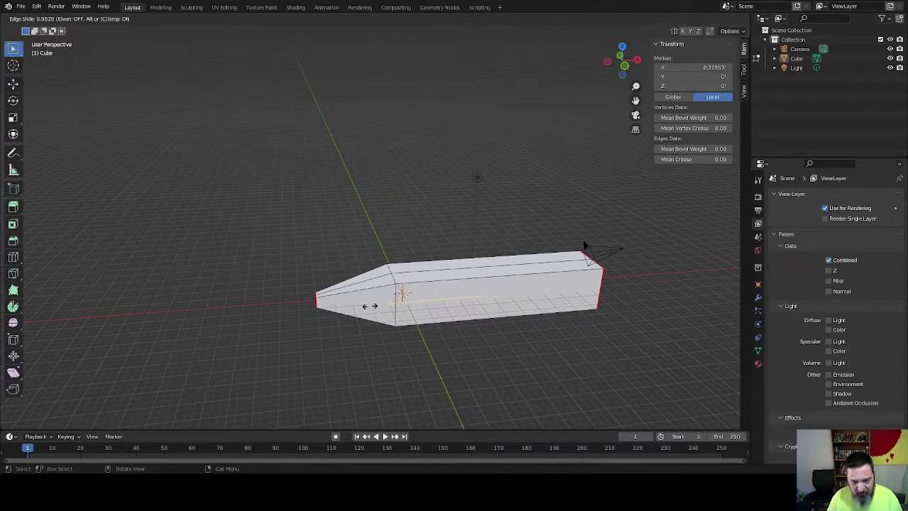
pyautogui.click(371, 305)
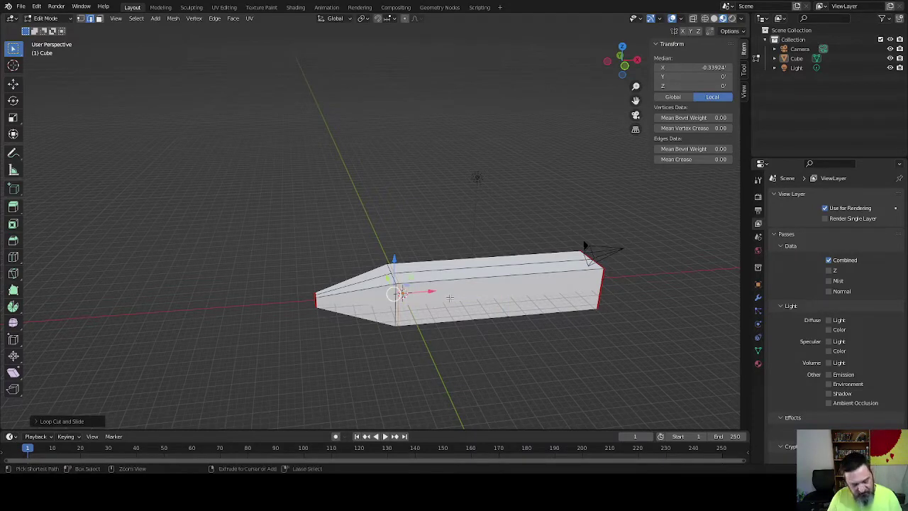
pyautogui.press('g')
pyautogui.press('g')
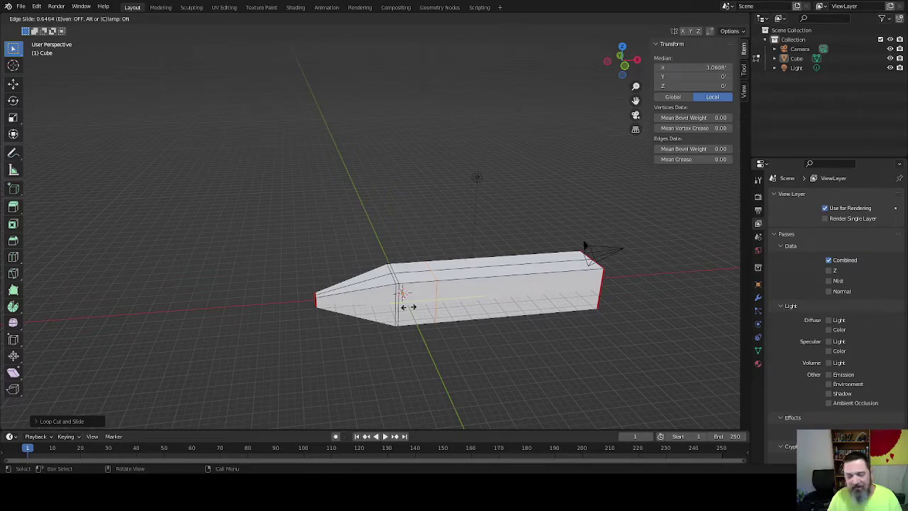
pyautogui.click(415, 306)
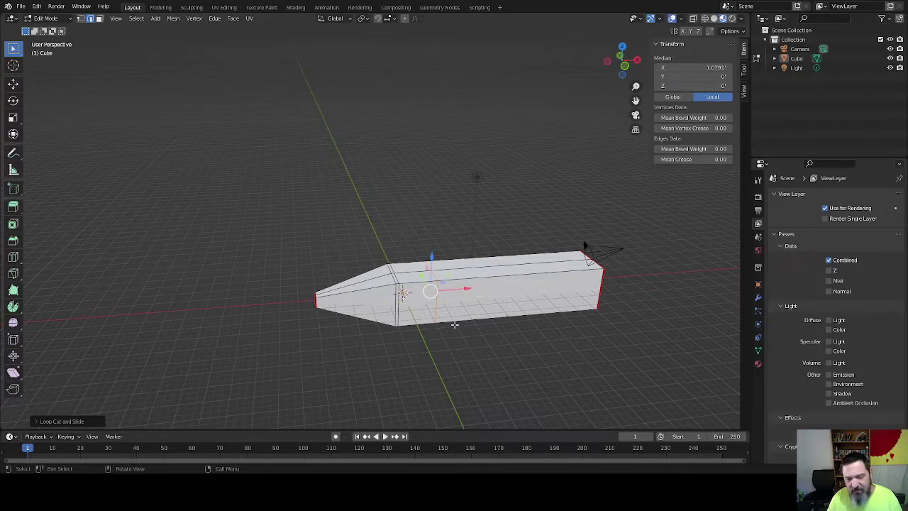
pyautogui.moveTo(450, 321); pyautogui.dragTo(284, 186, button='middle')
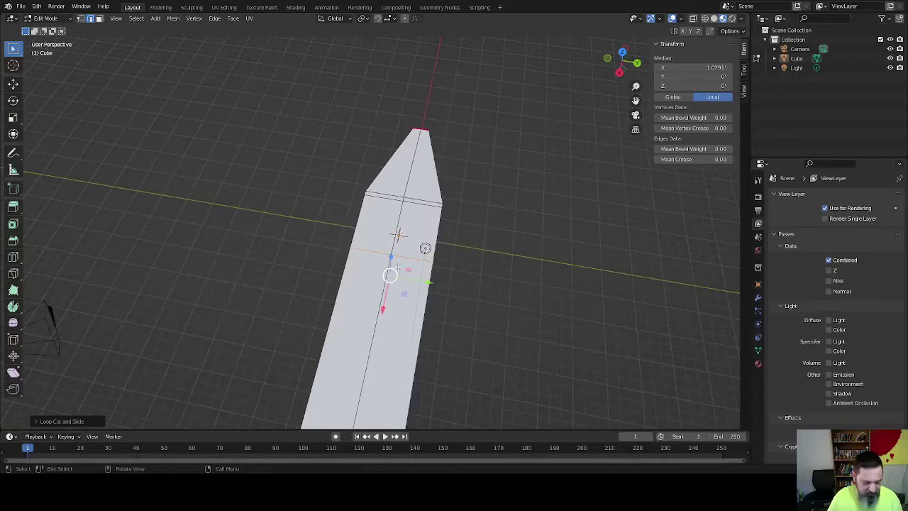
# Step: Add two centred lengthwise edge loops running along the ship's top and nose
pyautogui.hotkey('ctrl', 'r')
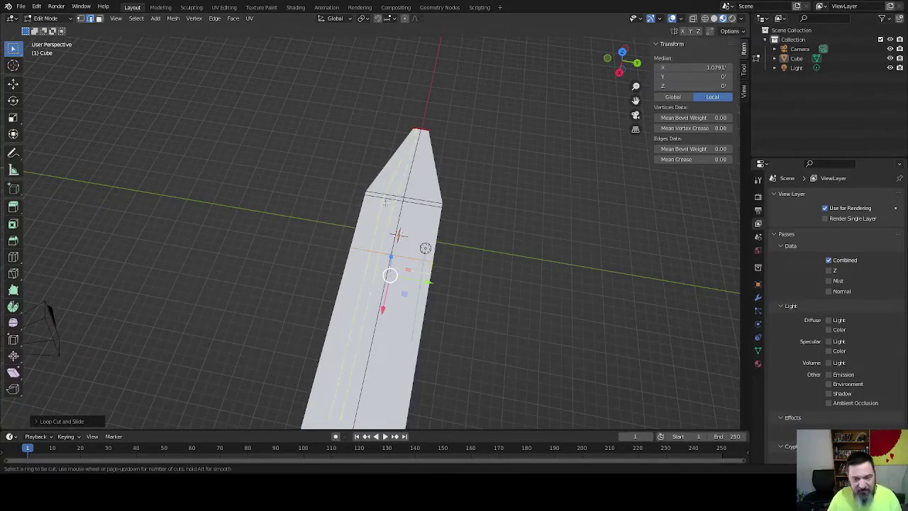
pyautogui.click(385, 202)
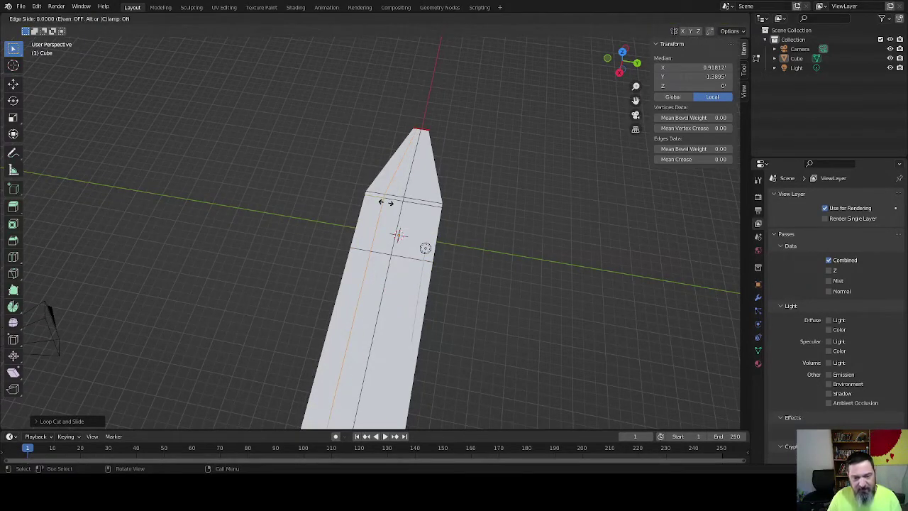
pyautogui.click(385, 202)
pyautogui.hotkey('ctrl', 'r')
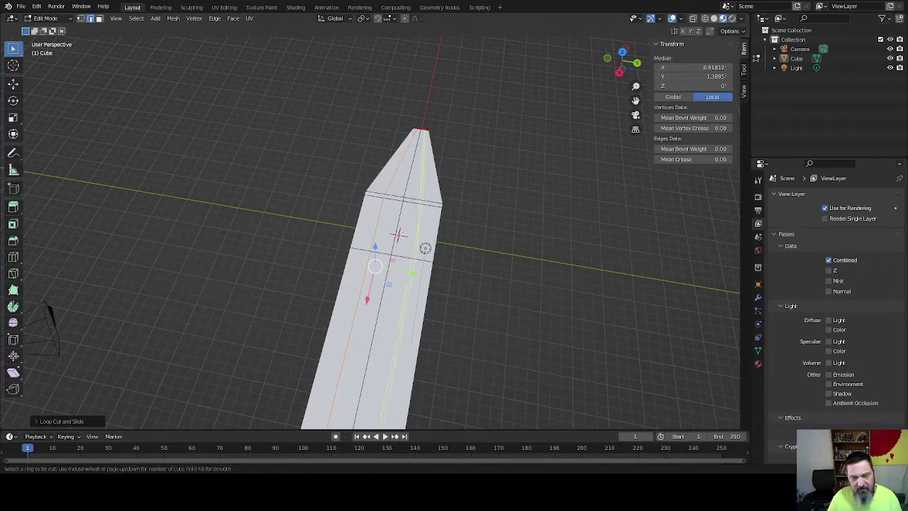
pyautogui.click(420, 206)
pyautogui.click(420, 207)
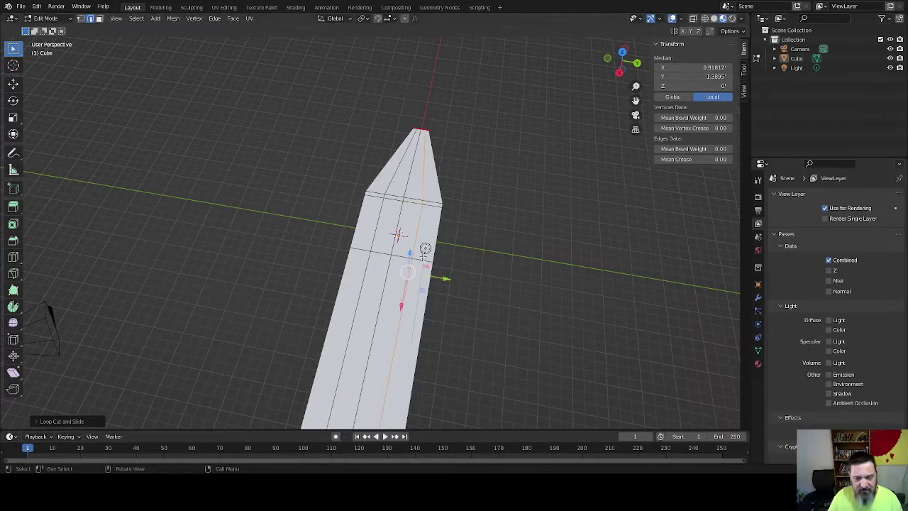
# Step: Add one more centred crosswise edge loop just behind the nose
pyautogui.moveTo(425, 249); pyautogui.dragTo(271, 233, button='middle')
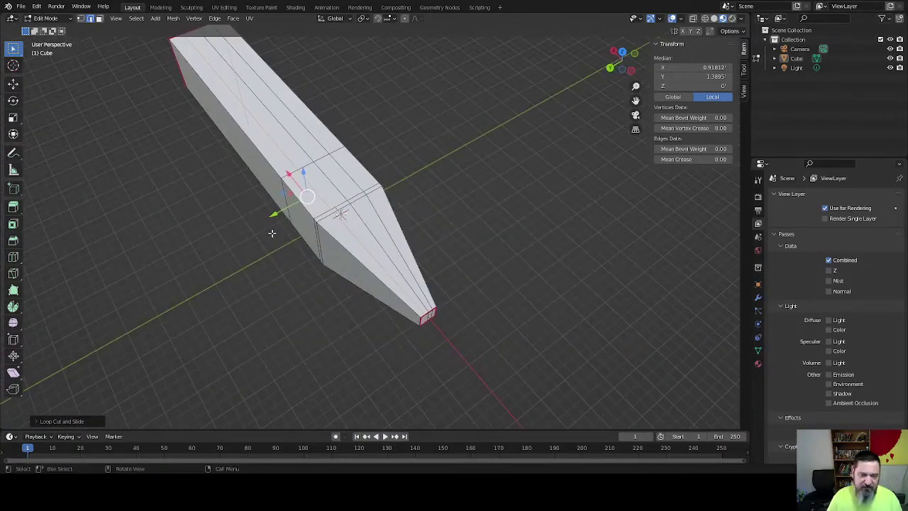
pyautogui.click(330, 182)
pyautogui.moveTo(330, 182); pyautogui.dragTo(351, 169, button='middle')
pyautogui.moveTo(337, 222); pyautogui.dragTo(321, 229, button='middle')
pyautogui.hotkey('ctrl', 'r')
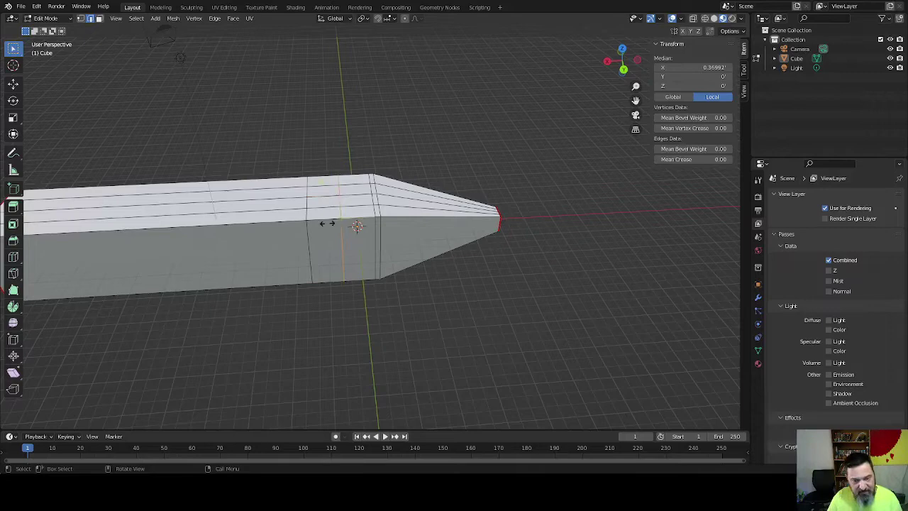
pyautogui.click(324, 223)
pyautogui.rightClick(332, 192)
pyautogui.moveTo(336, 172); pyautogui.dragTo(340, 206, button='middle')
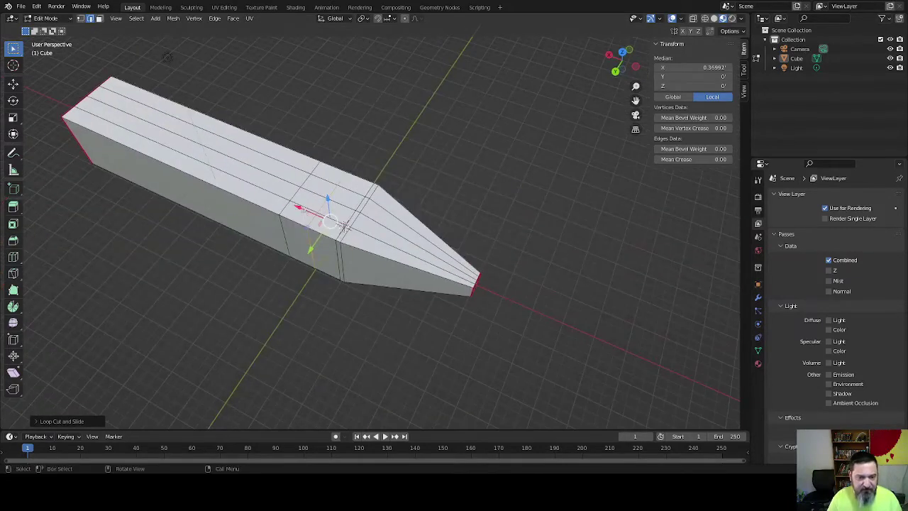
# Step: Raise the top vertices behind the nose to about Z 3.8209 to form a peak
pyautogui.click(328, 199)
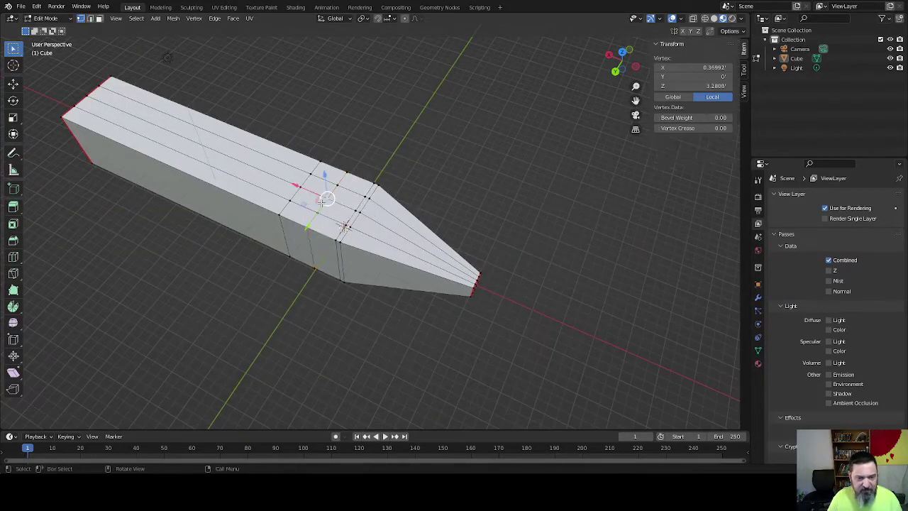
pyautogui.moveTo(321, 202); pyautogui.dragTo(340, 219, button='middle')
pyautogui.scroll(2, 340, 218)
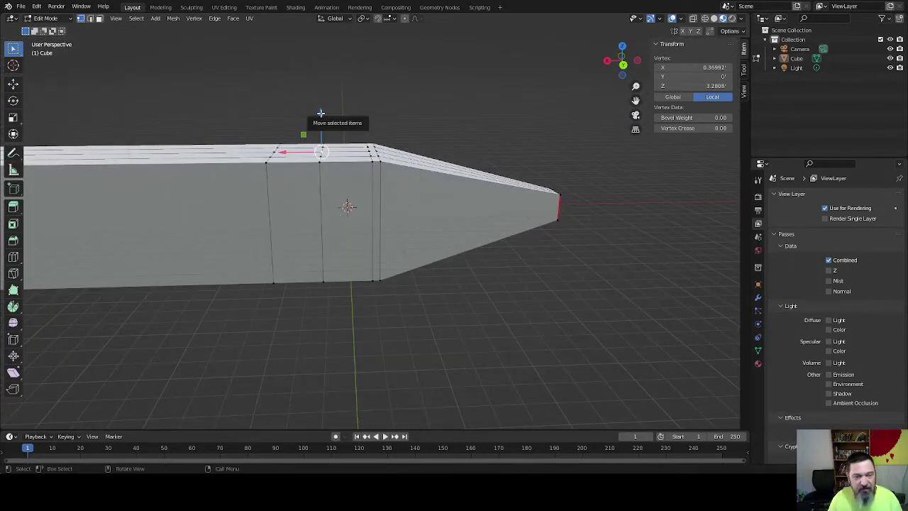
pyautogui.moveTo(320, 120); pyautogui.dragTo(321, 92)
pyautogui.moveTo(405, 110); pyautogui.dragTo(363, 196, button='middle')
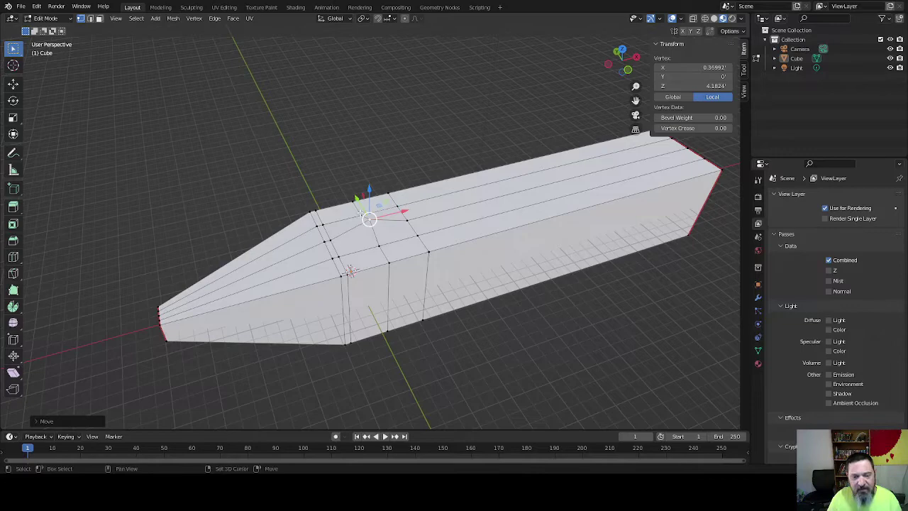
pyautogui.keyDown('shift'); pyautogui.click(370, 234); pyautogui.keyUp('shift')
pyautogui.keyDown('shift'); pyautogui.click(379, 246); pyautogui.keyUp('shift')
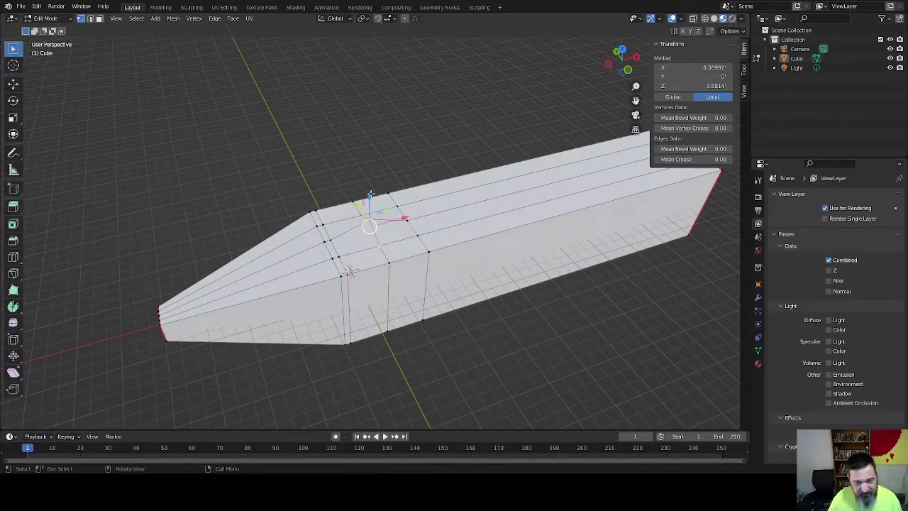
pyautogui.moveTo(370, 195); pyautogui.dragTo(372, 192)
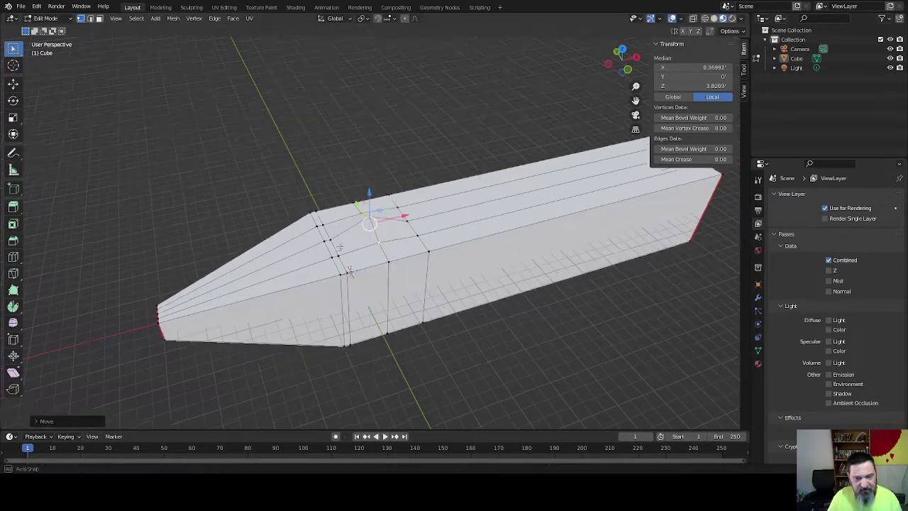
pyautogui.moveTo(373, 193); pyautogui.dragTo(519, 221, button='middle')
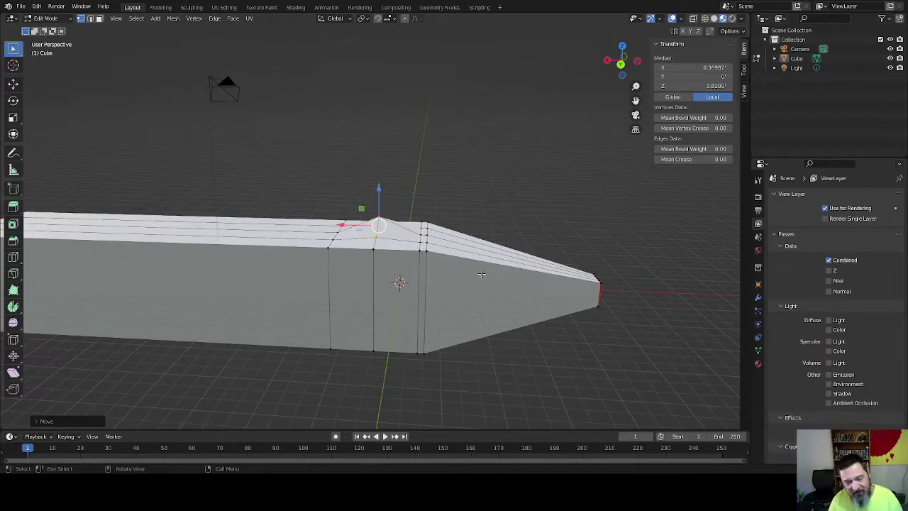
pyautogui.moveTo(393, 274); pyautogui.dragTo(484, 266, button='middle')
# Step: In top view, pull one side's long upper edge inward toward the ridge
pyautogui.press('2')
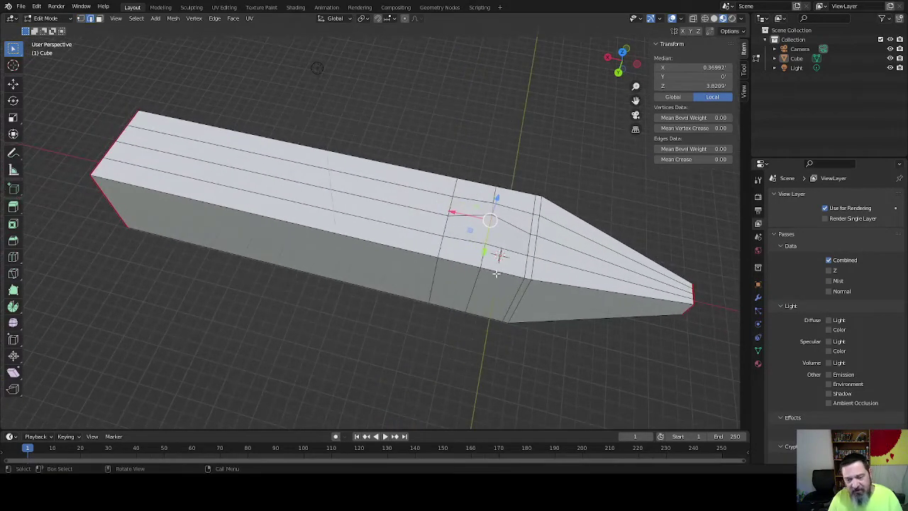
pyautogui.keyDown('shift'); pyautogui.click(354, 247); pyautogui.keyUp('shift')
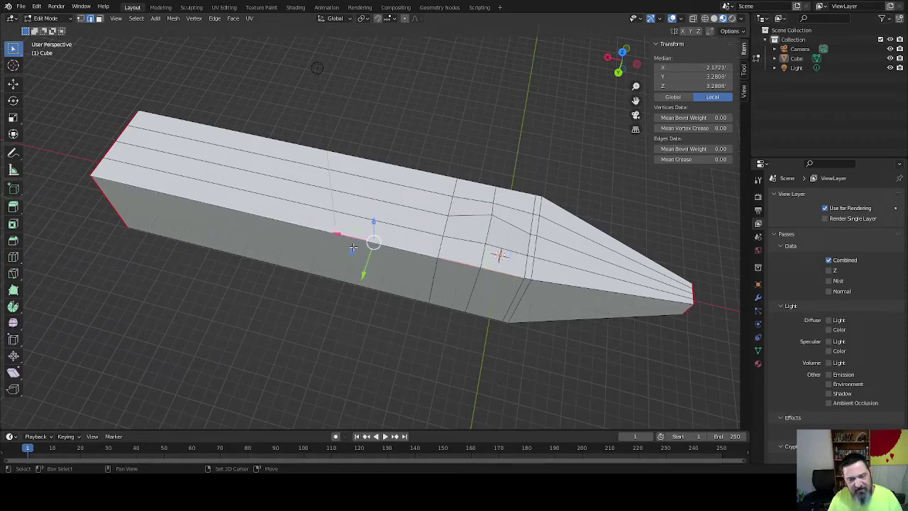
pyautogui.keyDown('shift'); pyautogui.click(528, 278); pyautogui.keyUp('shift')
pyautogui.moveTo(528, 278); pyautogui.dragTo(421, 279, button='middle')
pyautogui.moveTo(436, 310); pyautogui.dragTo(383, 252, button='middle')
pyautogui.press('KP_7')
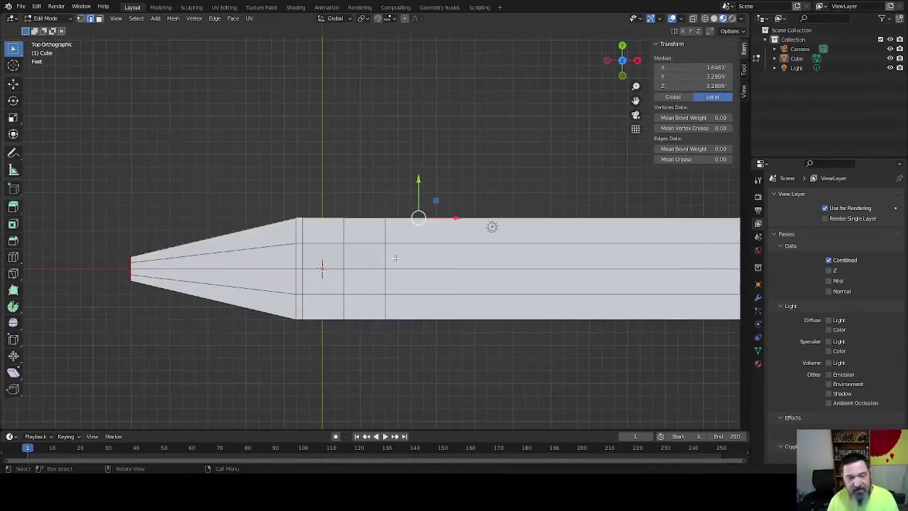
pyautogui.scroll(2, 405, 267)
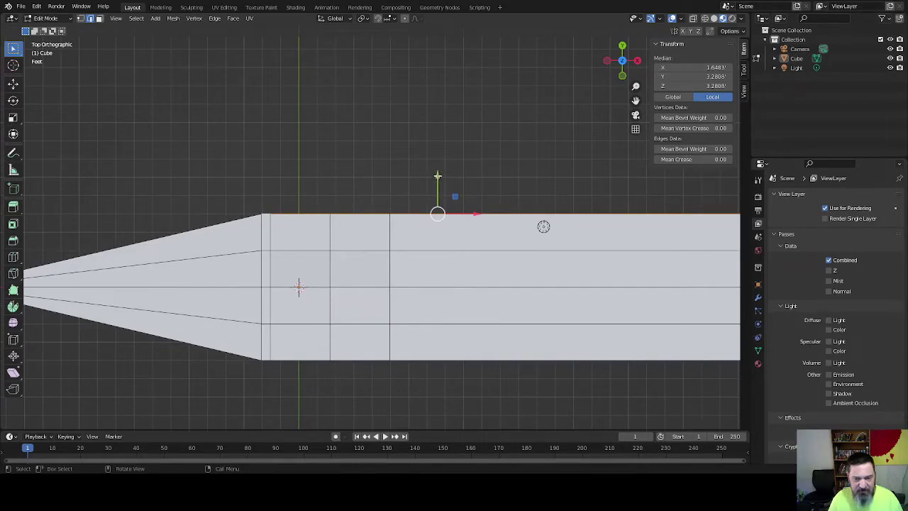
pyautogui.moveTo(438, 176); pyautogui.dragTo(436, 186)
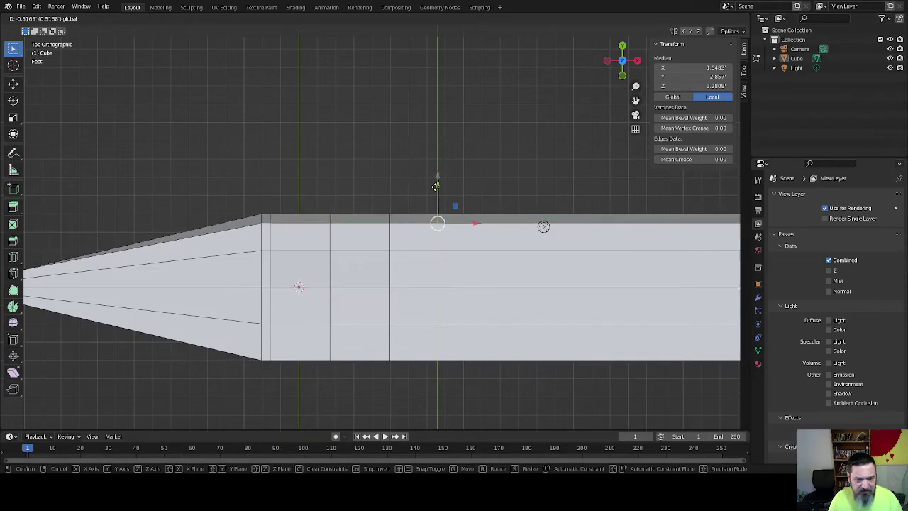
pyautogui.moveTo(435, 186); pyautogui.dragTo(436, 187)
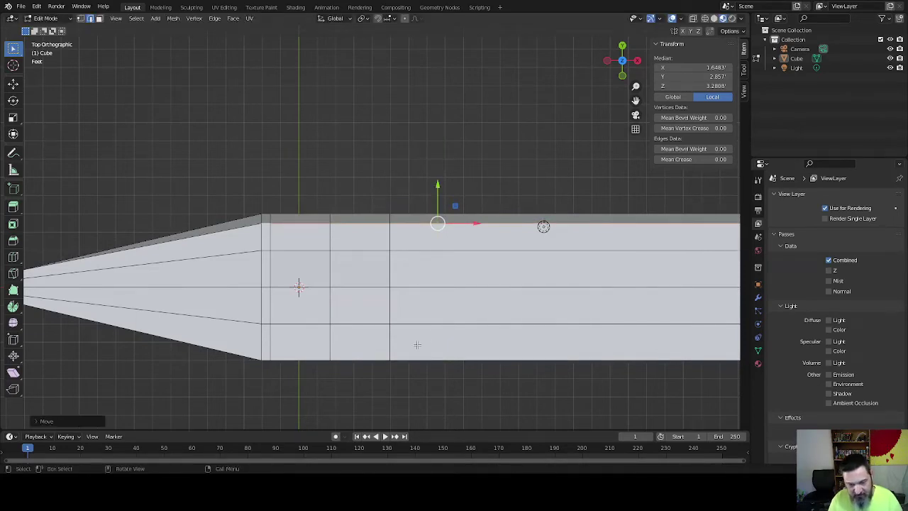
# Step: Select the opposite side's upper edge segments and pull them inward as well
pyautogui.click(288, 359)
pyautogui.keyDown('shift'); pyautogui.click(360, 360); pyautogui.keyUp('shift')
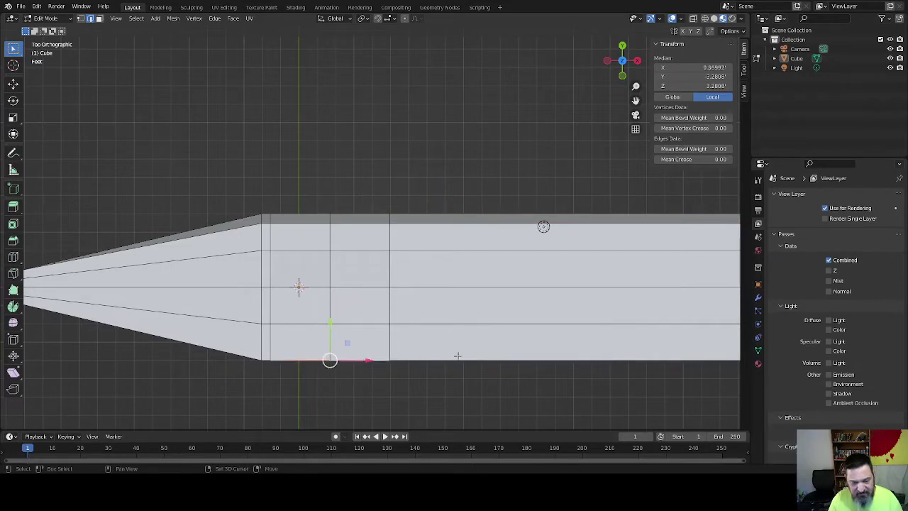
pyautogui.keyDown('shift'); pyautogui.click(396, 360); pyautogui.keyUp('shift')
pyautogui.keyDown('shift'); pyautogui.click(257, 358); pyautogui.keyUp('shift')
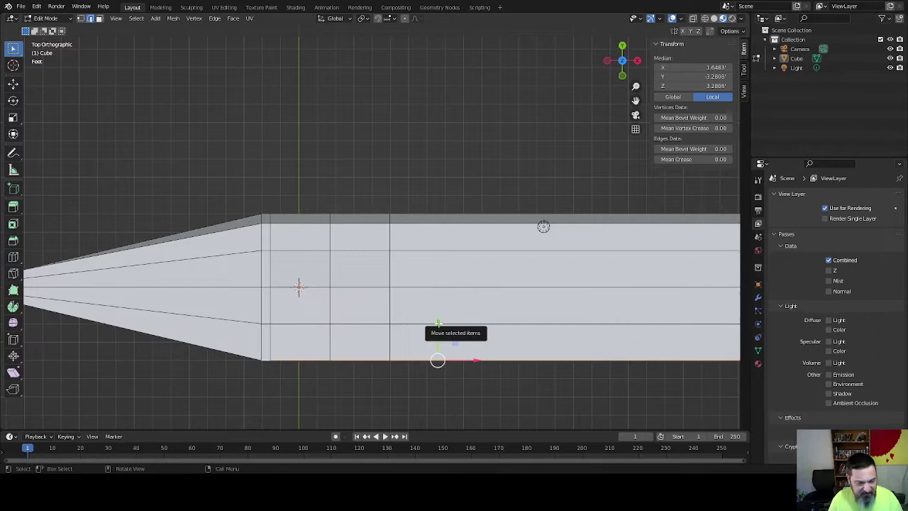
pyautogui.moveTo(438, 323); pyautogui.dragTo(439, 312)
pyautogui.moveTo(439, 313); pyautogui.dragTo(327, 270, button='middle')
pyautogui.moveTo(515, 290); pyautogui.dragTo(451, 285, button='middle')
# Step: Pull the hull's corner vertex and the nose-junction vertex inward to sharpen the taper
pyautogui.click(389, 269)
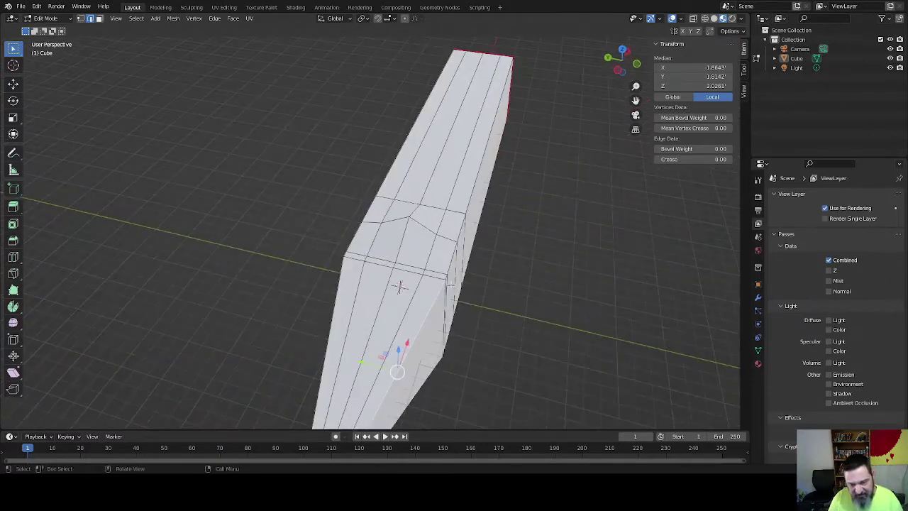
pyautogui.click(444, 276)
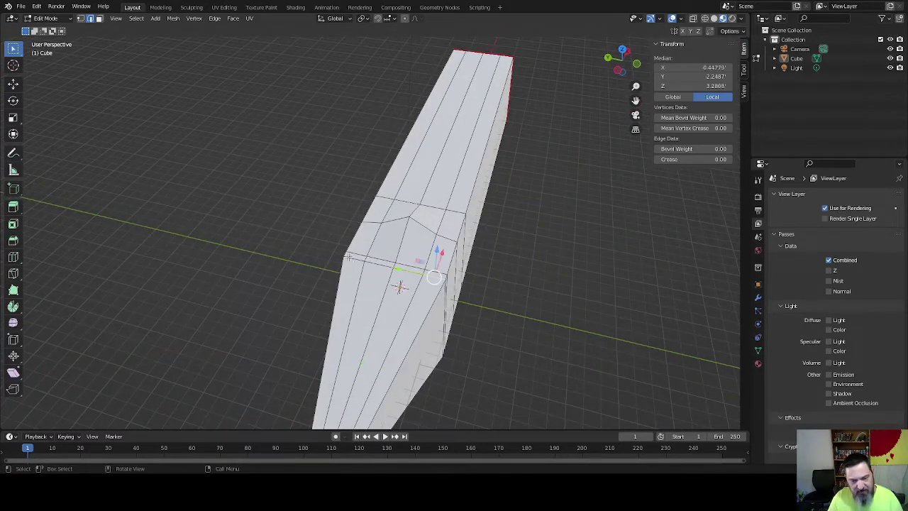
pyautogui.click(344, 254)
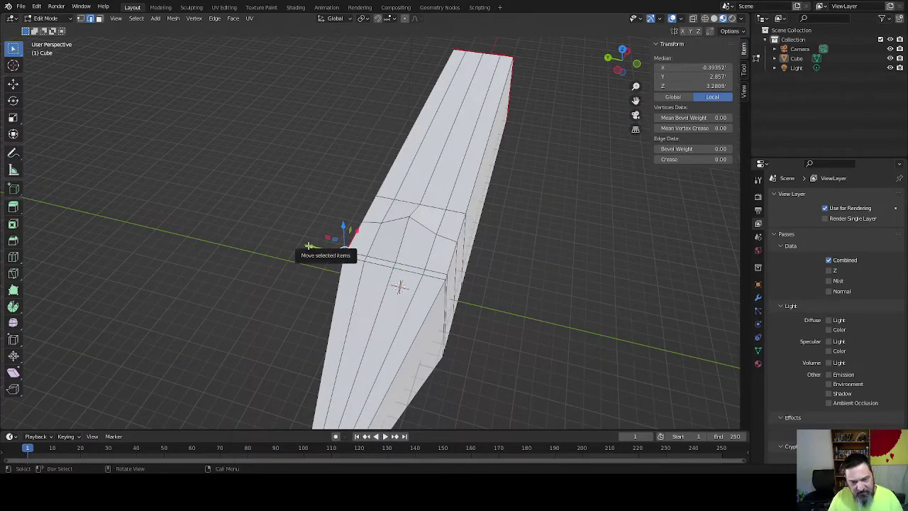
pyautogui.moveTo(313, 246); pyautogui.dragTo(320, 249)
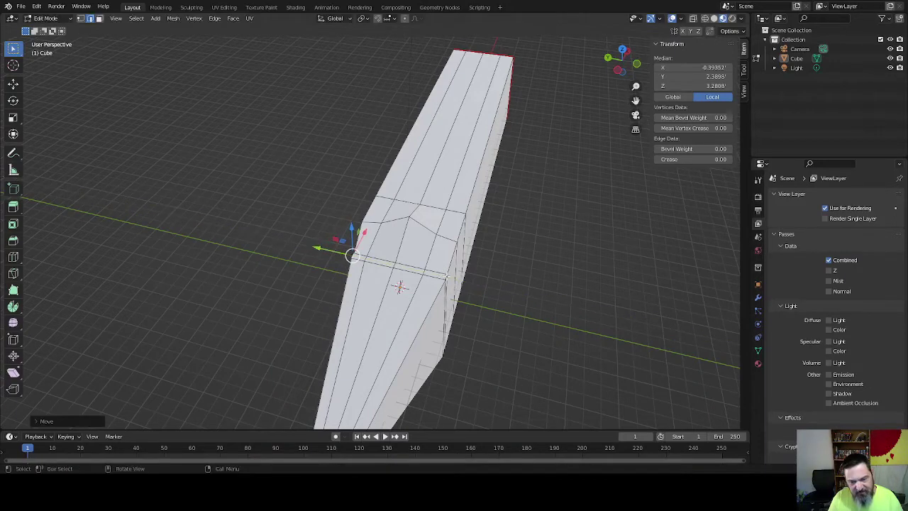
pyautogui.click(447, 277)
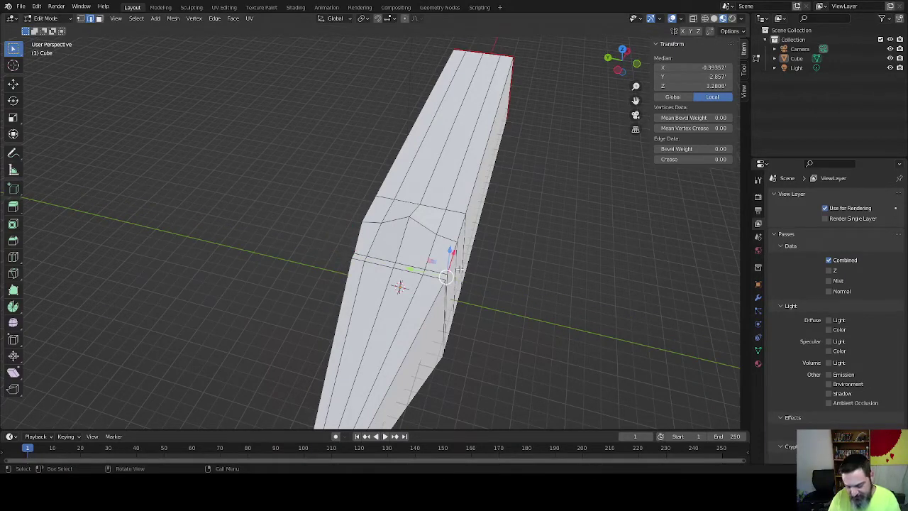
pyautogui.press('KP_7')
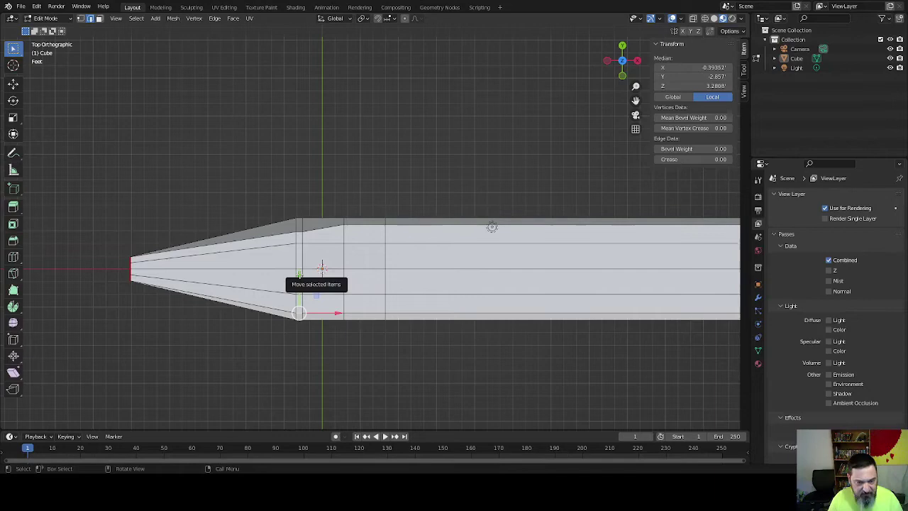
pyautogui.moveTo(299, 273); pyautogui.dragTo(303, 262)
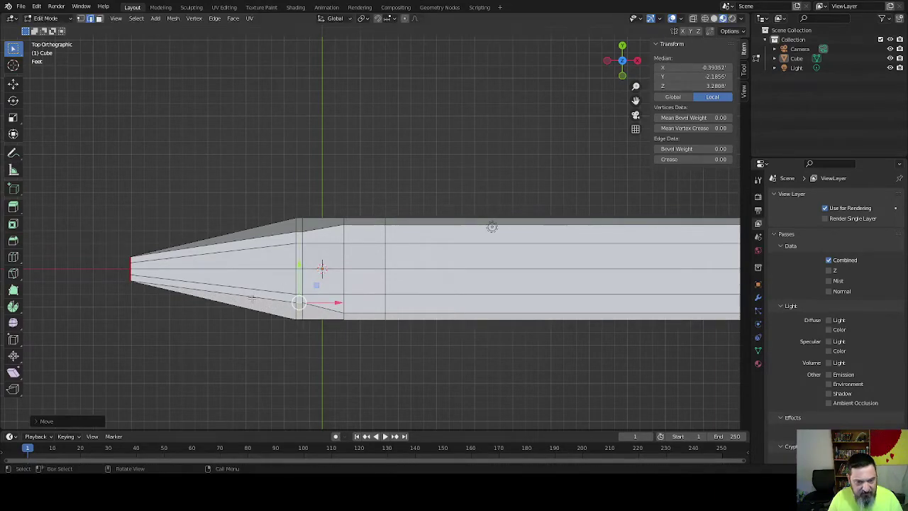
pyautogui.moveTo(303, 262); pyautogui.dragTo(404, 281, button='middle')
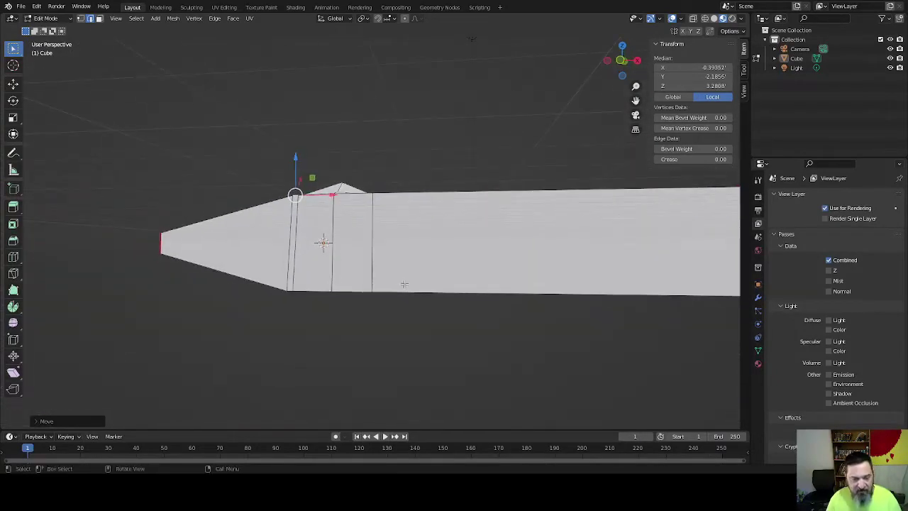
# Step: Add two slid lengthwise edge loops along the hull's side
pyautogui.hotkey('ctrl', 'r')
pyautogui.click(372, 243)
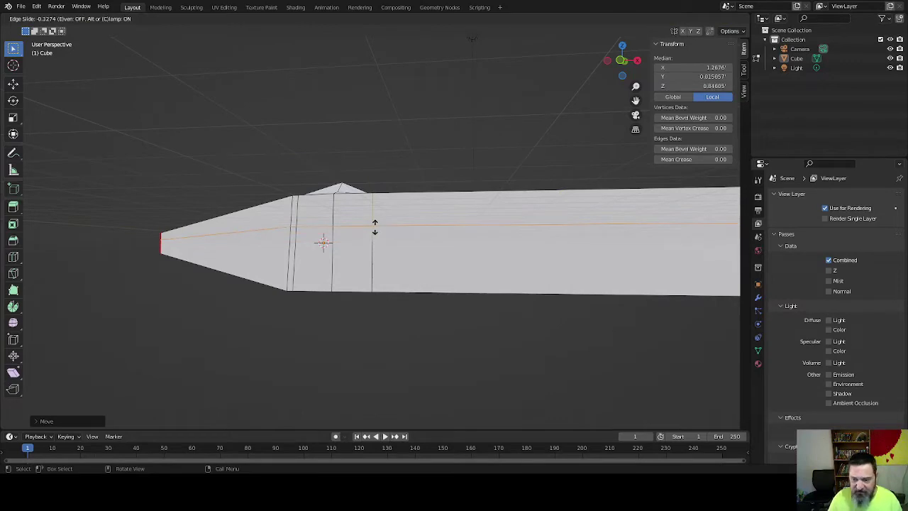
pyautogui.click(374, 227)
pyautogui.hotkey('ctrl', 'r')
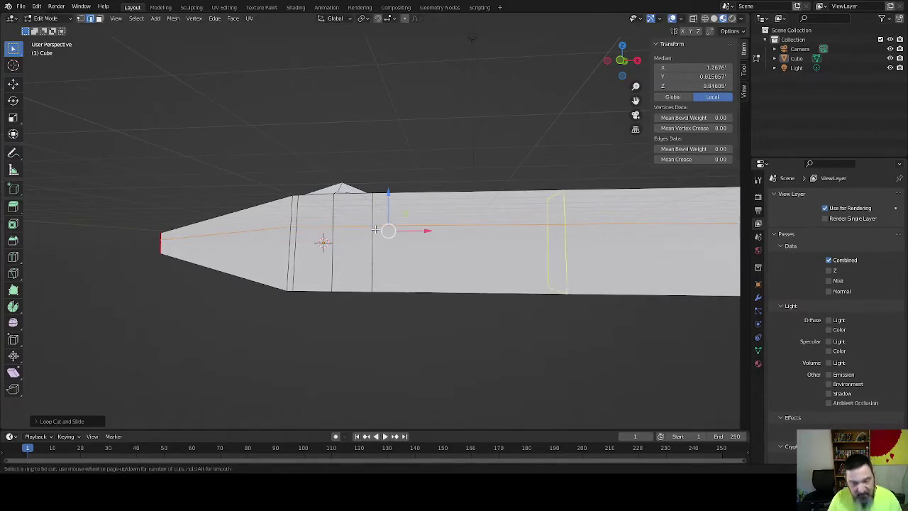
pyautogui.click(375, 242)
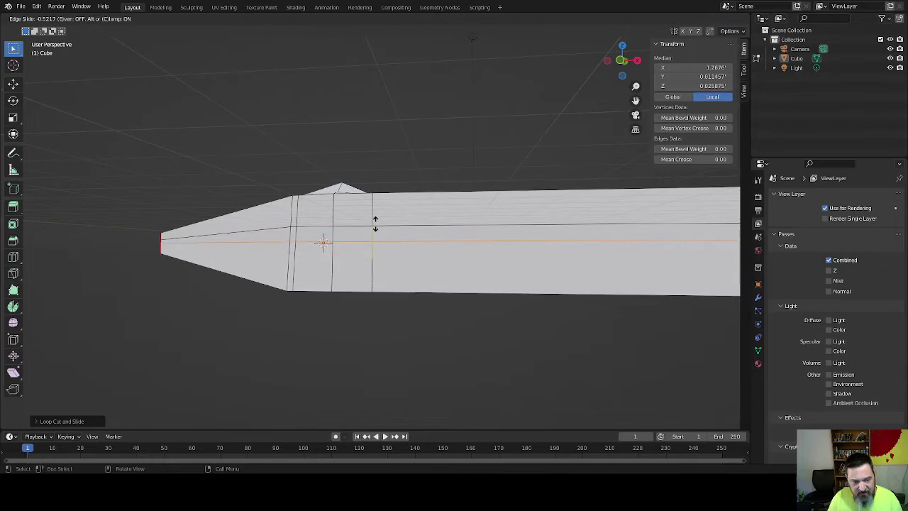
pyautogui.click(375, 223)
pyautogui.moveTo(533, 235); pyautogui.dragTo(360, 264, button='middle')
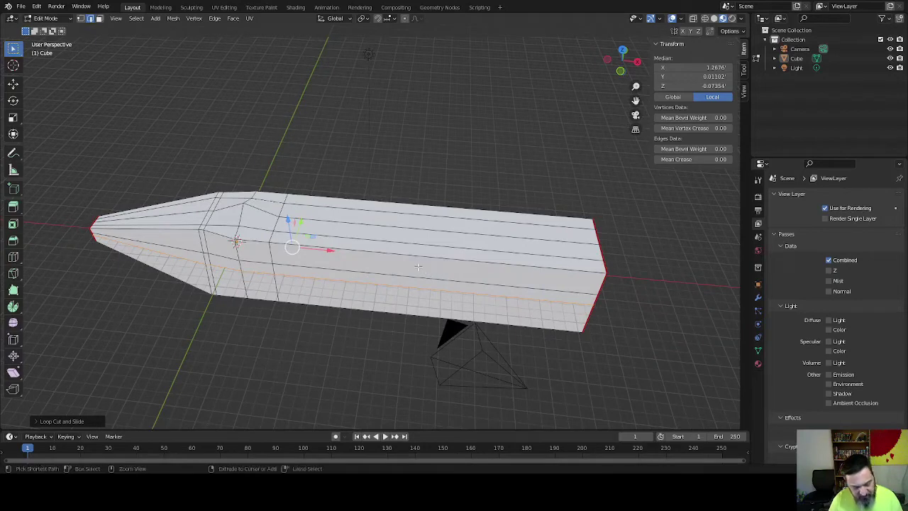
# Step: Slide a crosswise loop along the hull and add another crosswise loop across the body
pyautogui.press('g')
pyautogui.press('g')
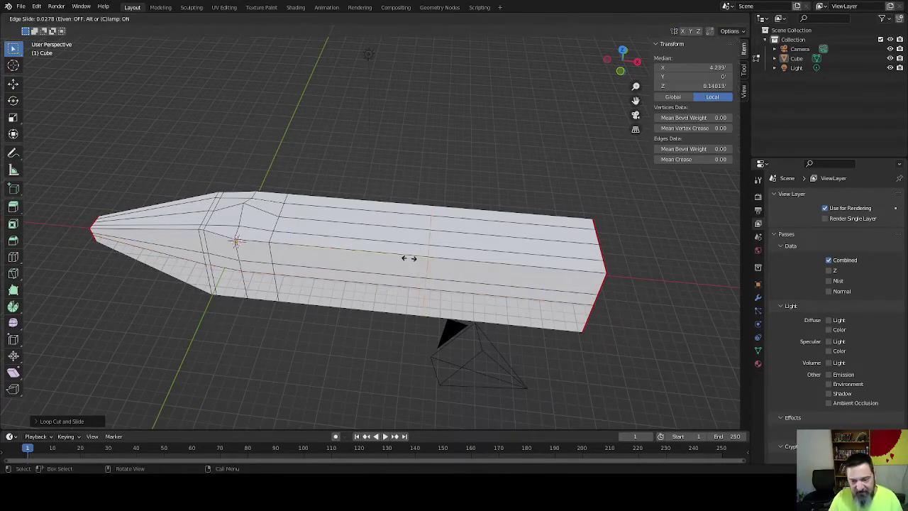
pyautogui.click(409, 257)
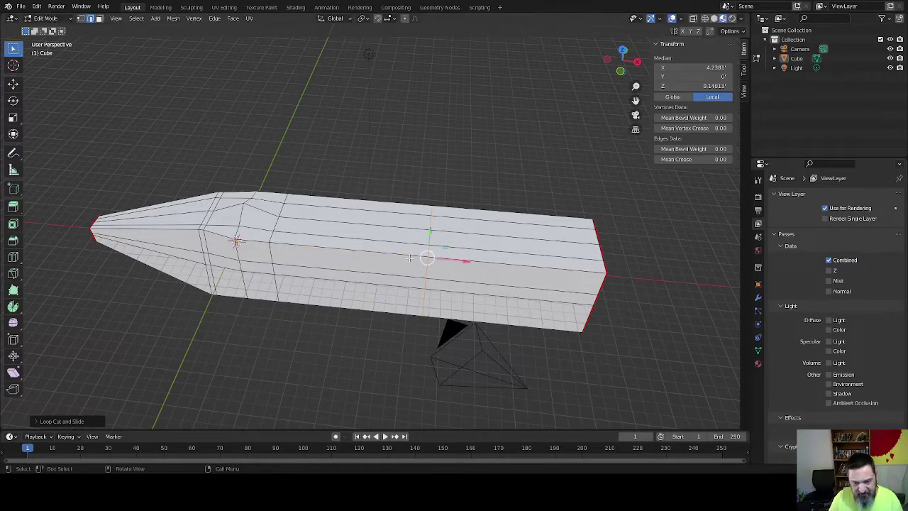
pyautogui.moveTo(395, 366); pyautogui.dragTo(391, 326, button='middle')
pyautogui.hotkey('ctrl', 'r')
pyautogui.click(422, 295)
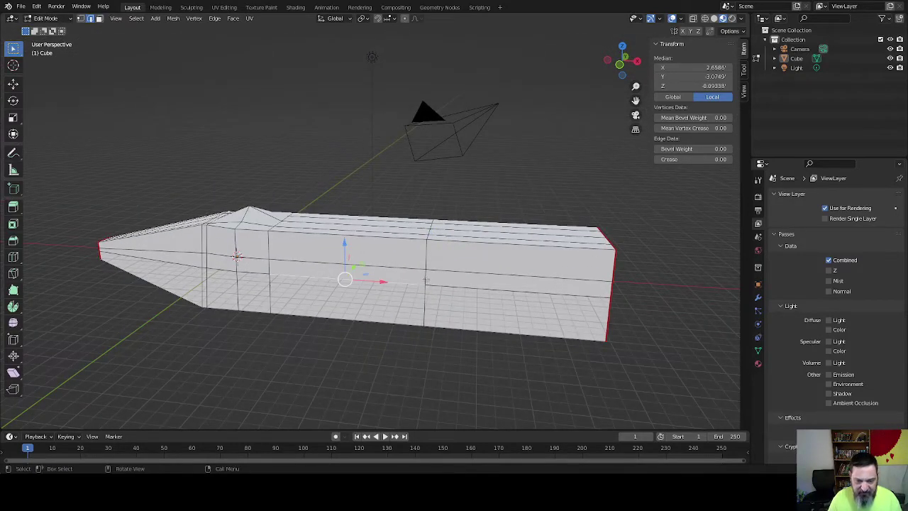
# Step: Try extruding the side faces along Y, then undo the attempt
pyautogui.moveTo(426, 280); pyautogui.dragTo(370, 295, button='middle')
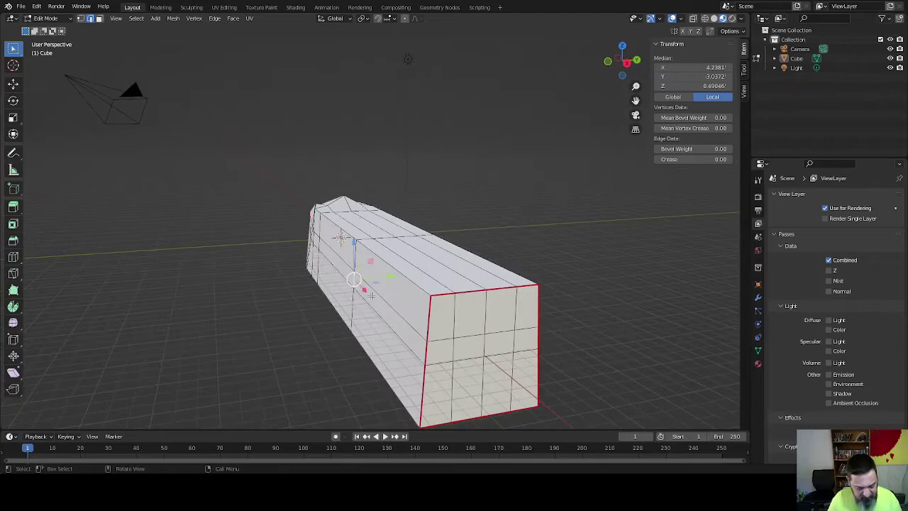
pyautogui.press('e')
pyautogui.rightClick(380, 295)
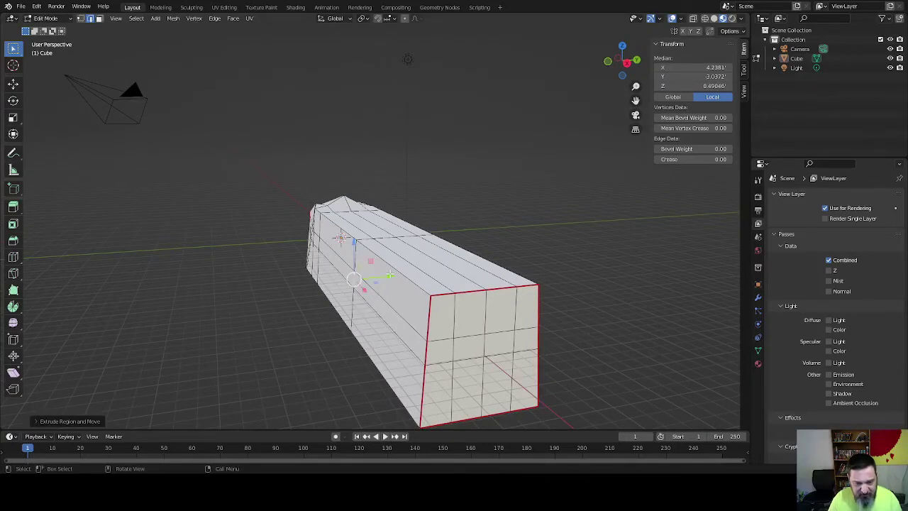
pyautogui.press('g')
pyautogui.press('y')
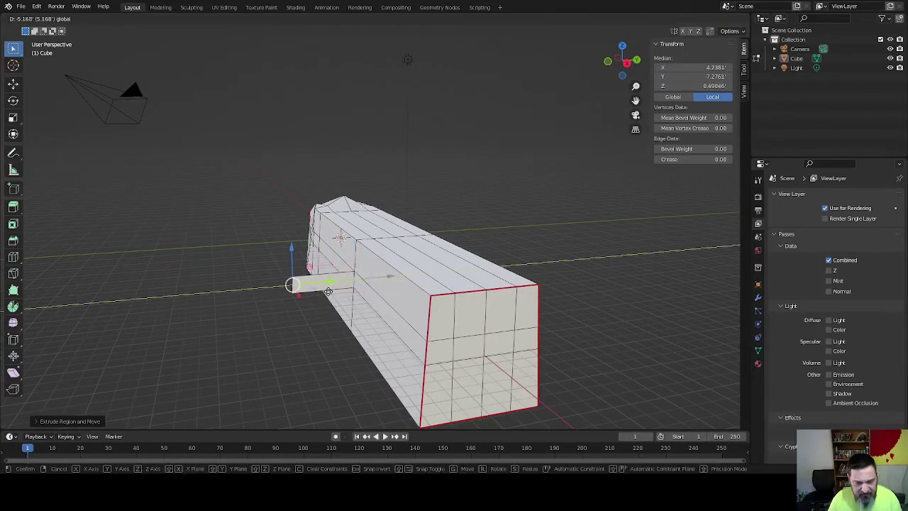
pyautogui.click(243, 320)
pyautogui.moveTo(243, 320); pyautogui.dragTo(227, 379, button='middle')
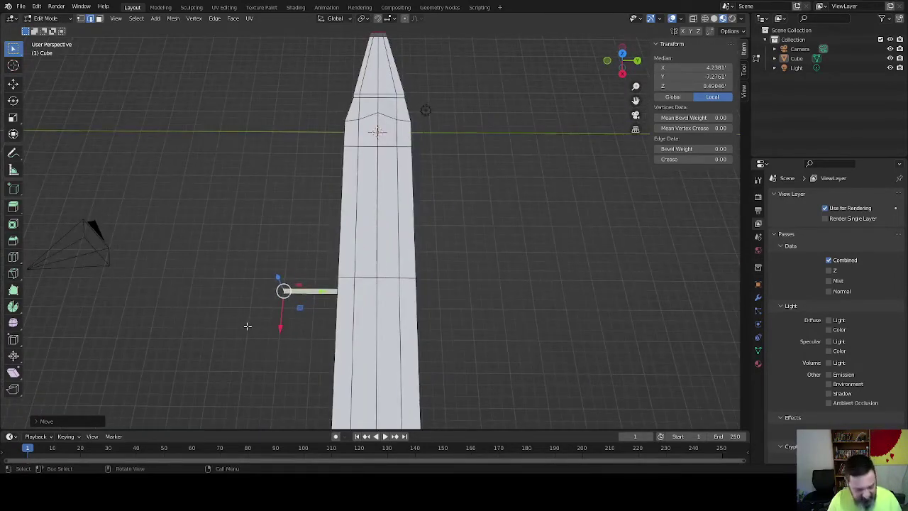
pyautogui.hotkey('ctrl', 'z')
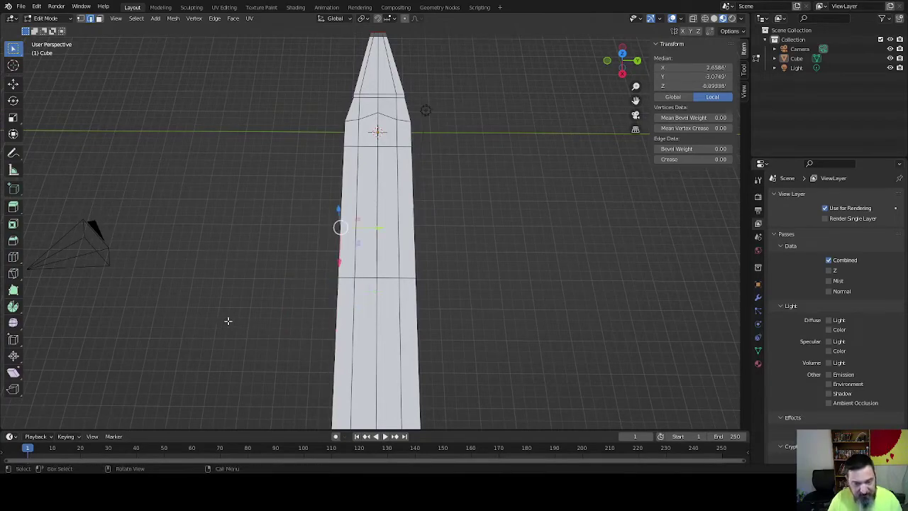
# Step: Extrude the side faces again and move them -15 along Y into a long bar
pyautogui.moveTo(227, 319); pyautogui.dragTo(382, 252, button='middle')
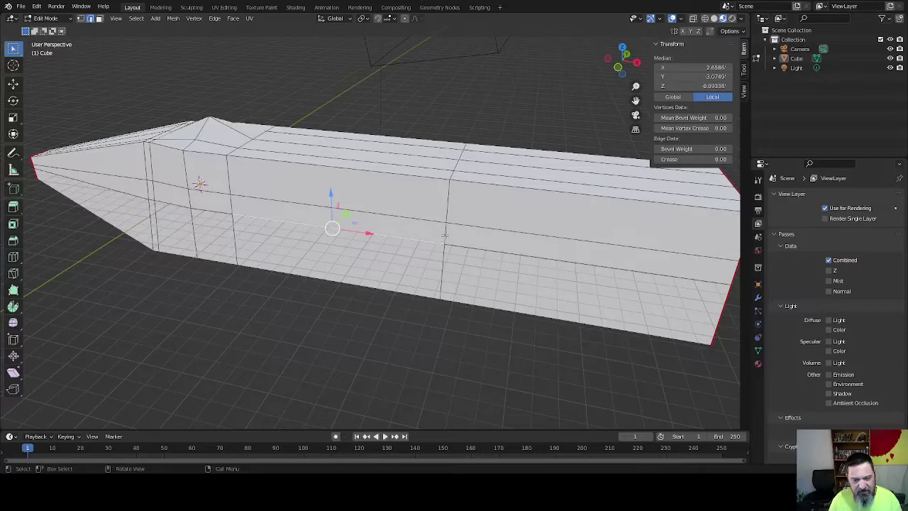
pyautogui.moveTo(444, 234); pyautogui.dragTo(344, 283, button='middle')
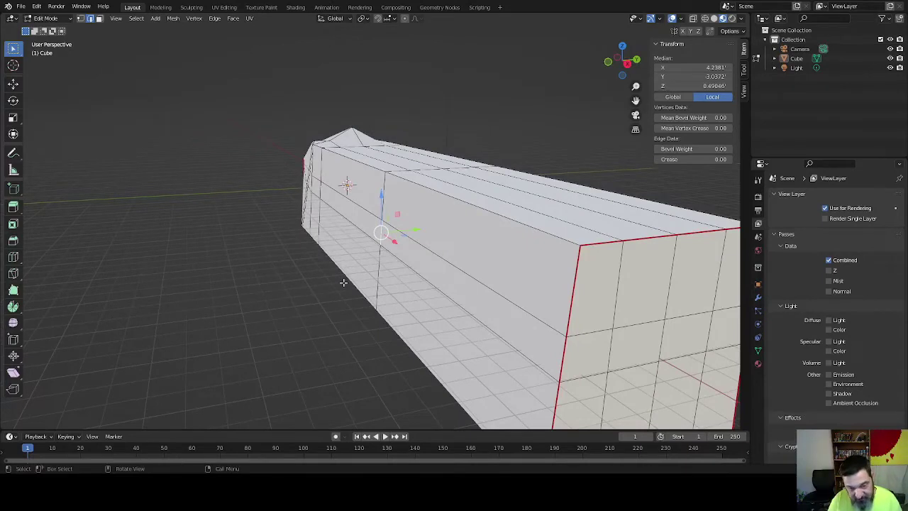
pyautogui.press('e')
pyautogui.rightClick(343, 282)
pyautogui.press('g')
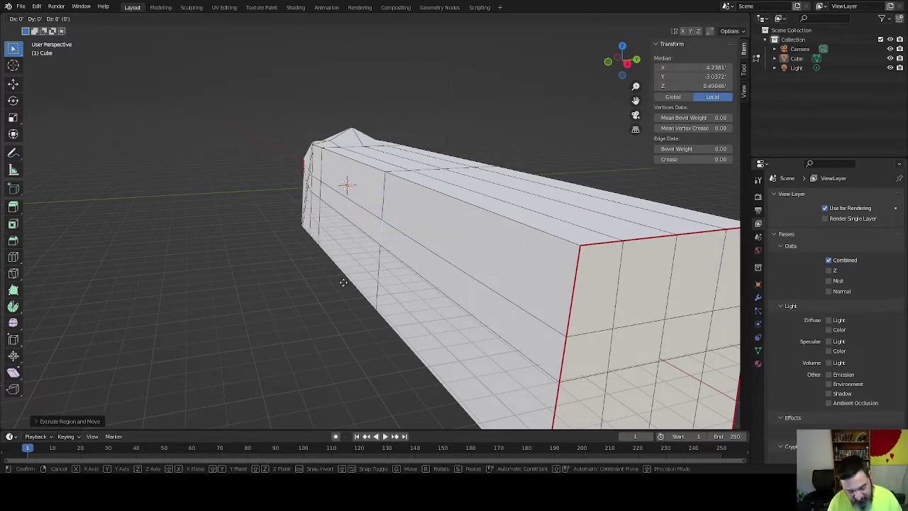
pyautogui.press('y')
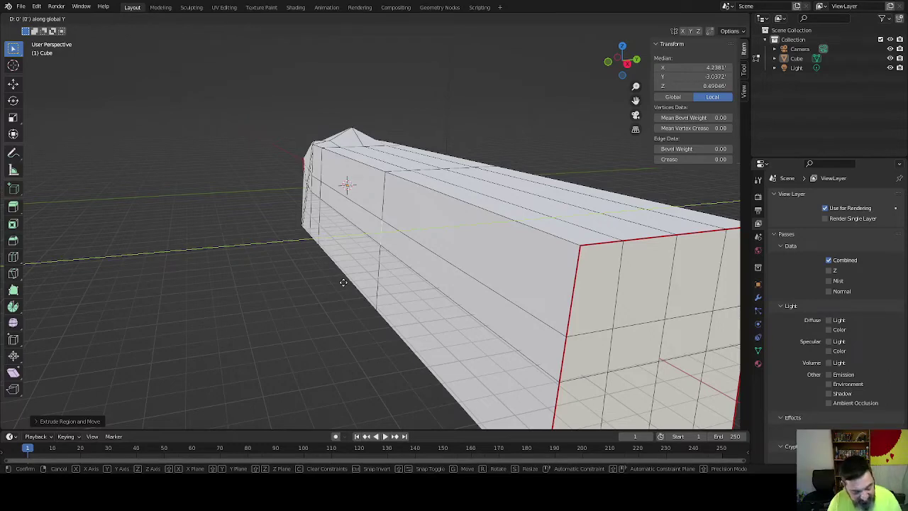
pyautogui.write('-15')
pyautogui.press('Return')
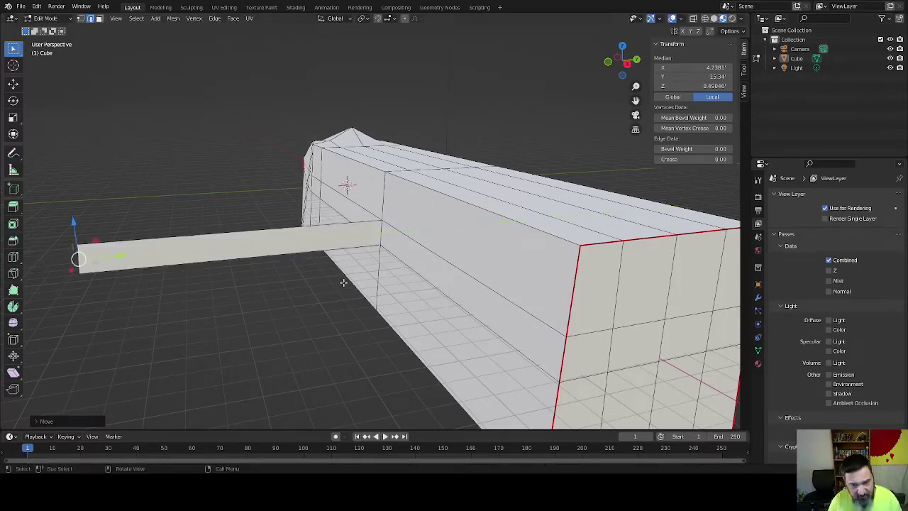
pyautogui.moveTo(341, 282); pyautogui.dragTo(375, 295, button='middle')
# Step: Extrude the opposite side's vertical edge 15 units along Y into a matching bar
pyautogui.click(375, 295)
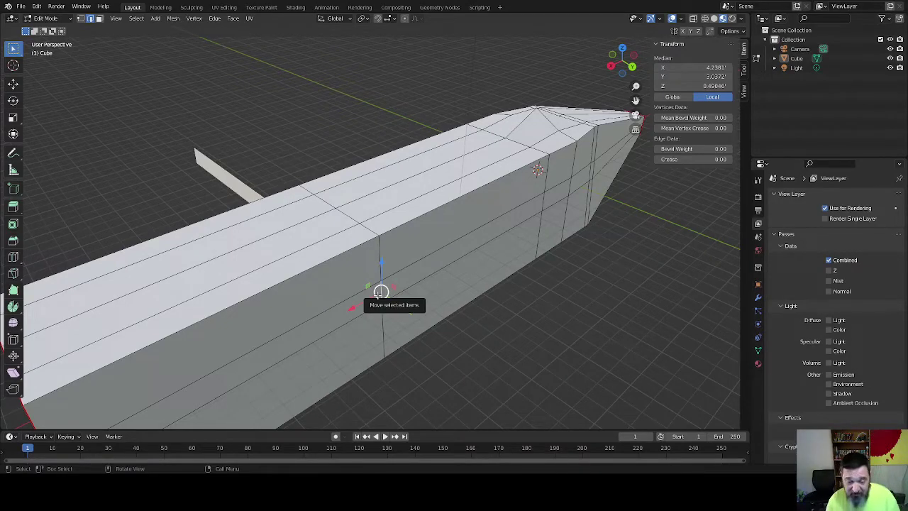
pyautogui.press('e')
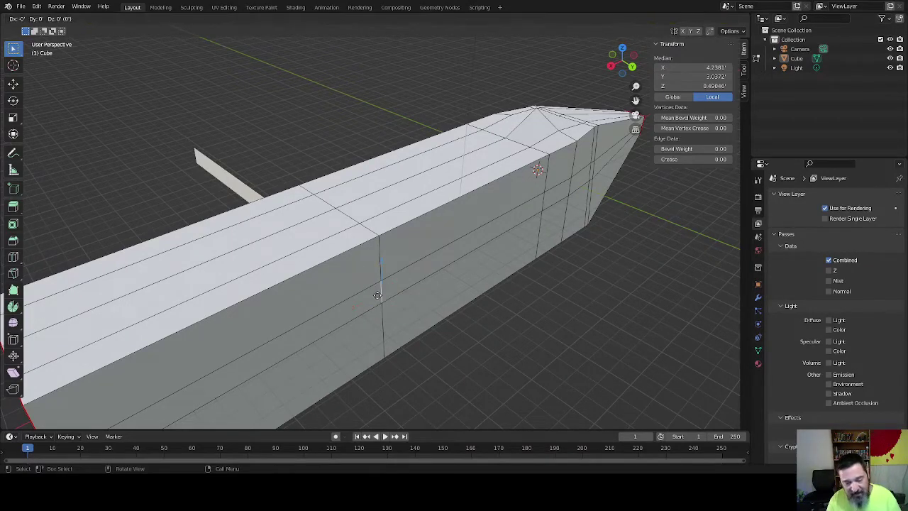
pyautogui.rightClick(381, 291)
pyautogui.press('g')
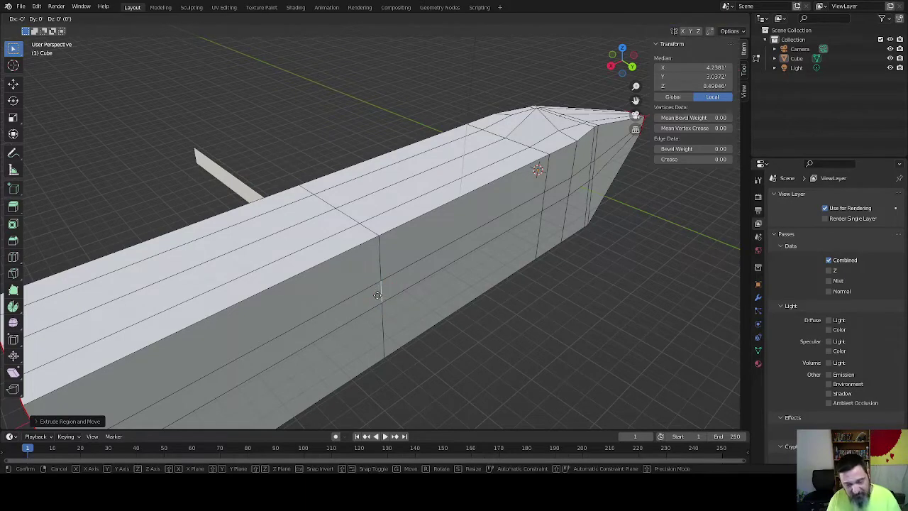
pyautogui.press('y')
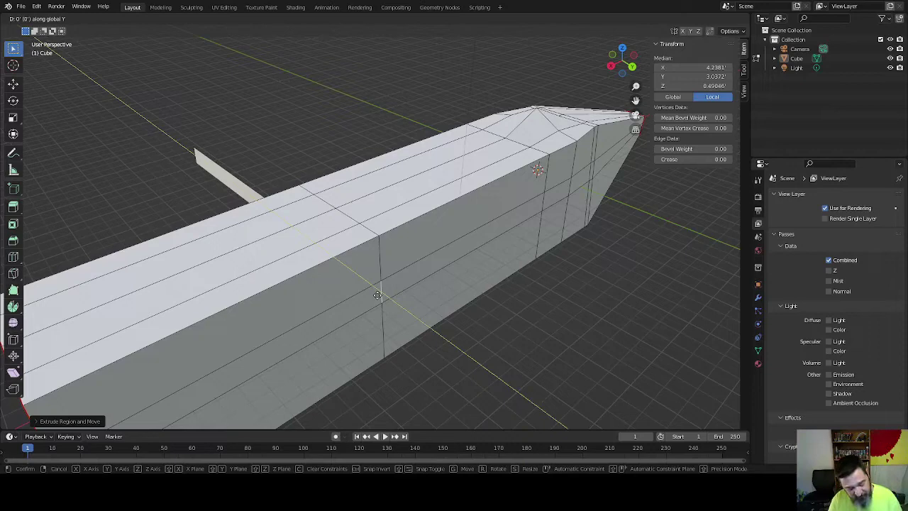
pyautogui.write('15')
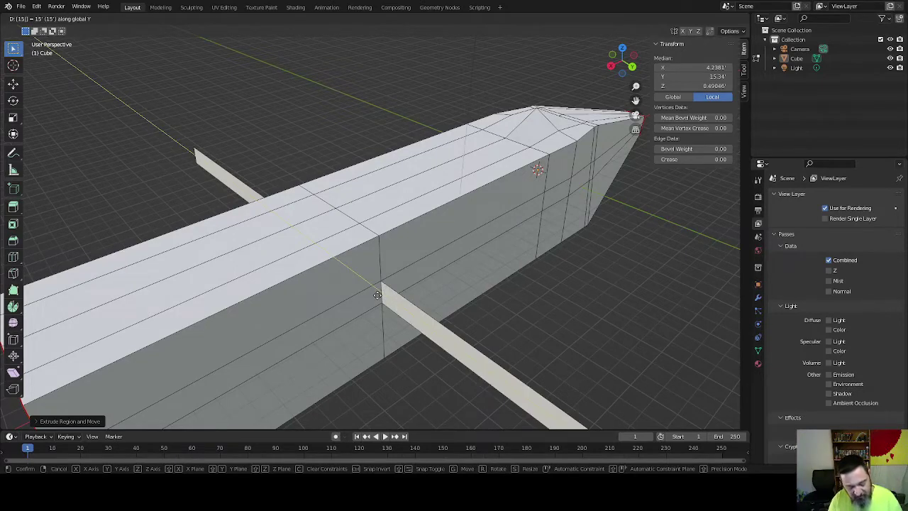
pyautogui.press('Return')
pyautogui.keyDown('shift'); pyautogui.moveTo(525, 296); pyautogui.dragTo(424, 265, button='middle'); pyautogui.keyUp('shift')
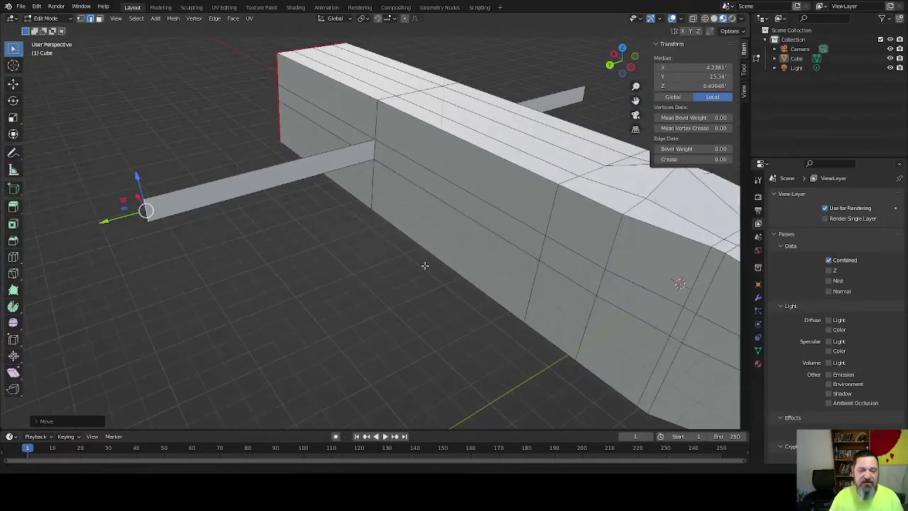
# Step: Fill faces between the hull-side edges and each bar's end edge on both sides
pyautogui.click(540, 250)
pyautogui.keyDown('shift'); pyautogui.click(148, 215); pyautogui.keyUp('shift')
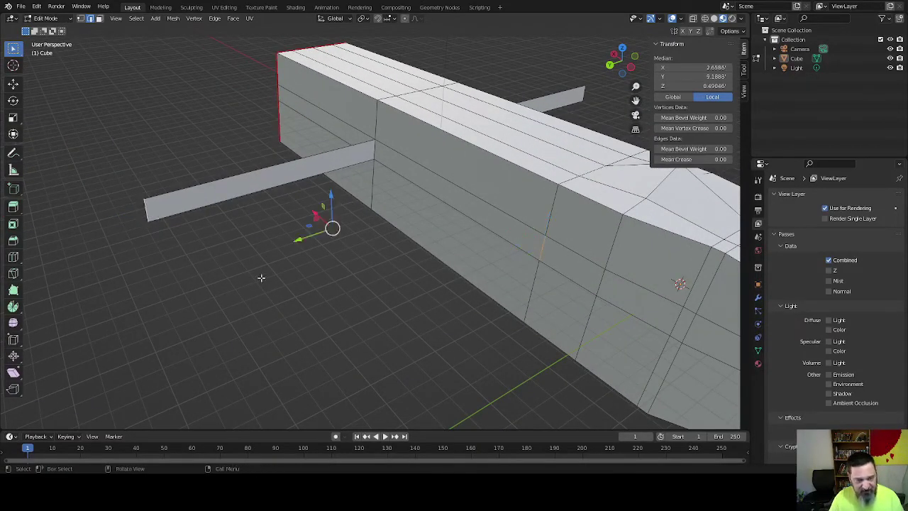
pyautogui.press('f')
pyautogui.moveTo(492, 261); pyautogui.dragTo(308, 237, button='middle')
pyautogui.click(299, 229)
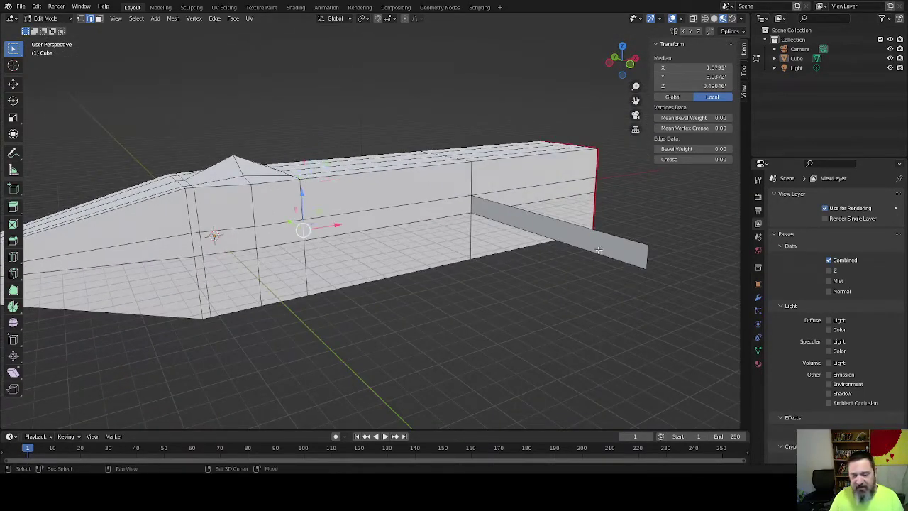
pyautogui.keyDown('shift'); pyautogui.click(644, 259); pyautogui.keyUp('shift')
pyautogui.press('f')
pyautogui.moveTo(547, 268)
pyautogui.mouseDown(button='middle')
pyautogui.moveTo(549, 294)
pyautogui.moveTo(551, 266)
pyautogui.mouseUp(button='middle')
# Step: Fill the triangle between the strut edges and the body with a face
pyautogui.click(549, 255)
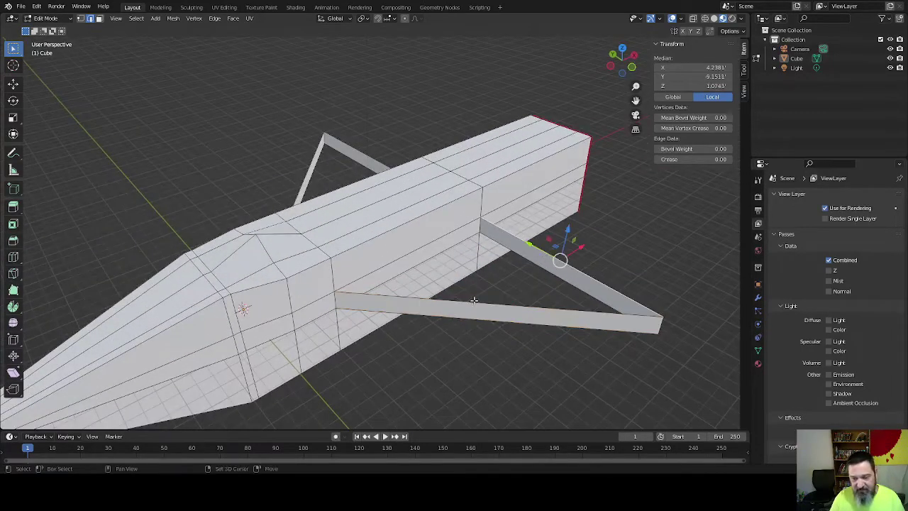
pyautogui.keyDown('shift'); pyautogui.click(447, 271); pyautogui.keyUp('shift')
pyautogui.keyDown('shift'); pyautogui.click(422, 243); pyautogui.keyUp('shift')
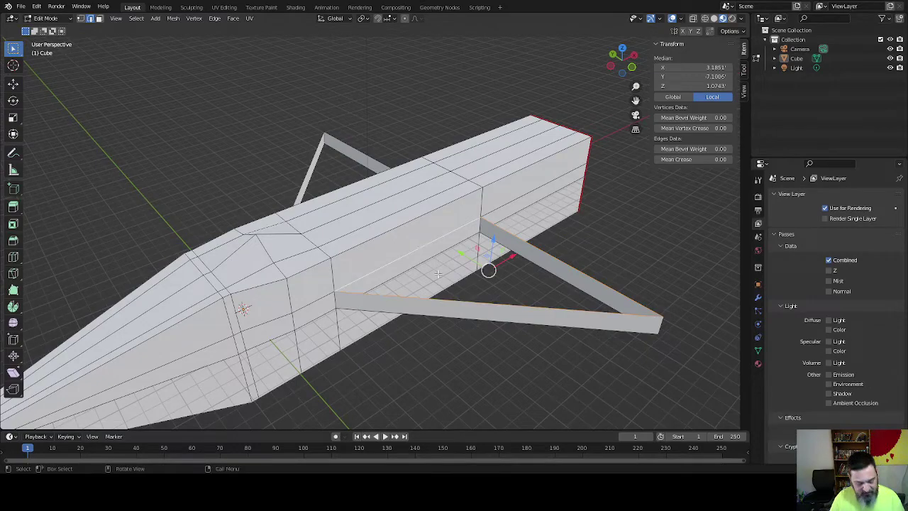
pyautogui.press('f')
pyautogui.moveTo(439, 274); pyautogui.dragTo(420, 169, button='middle')
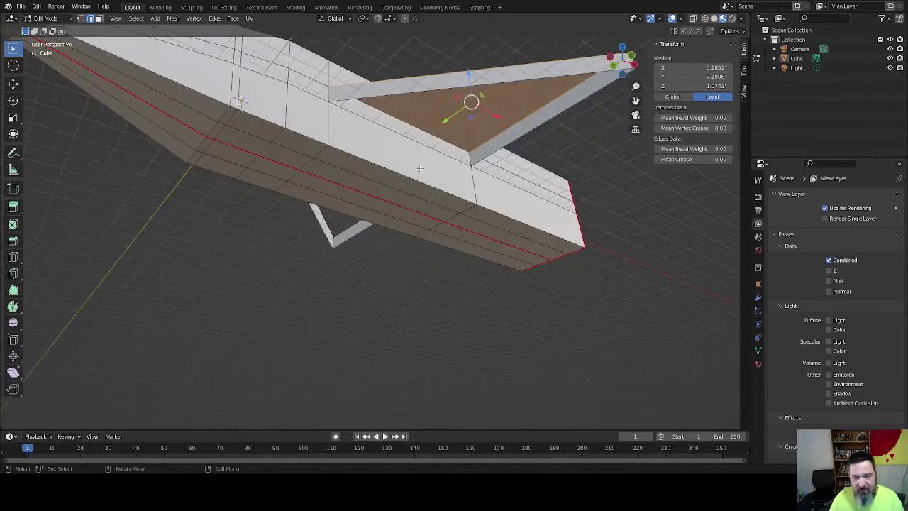
# Step: Delete the stray faces and fill the resulting hole with a face
pyautogui.click(419, 134)
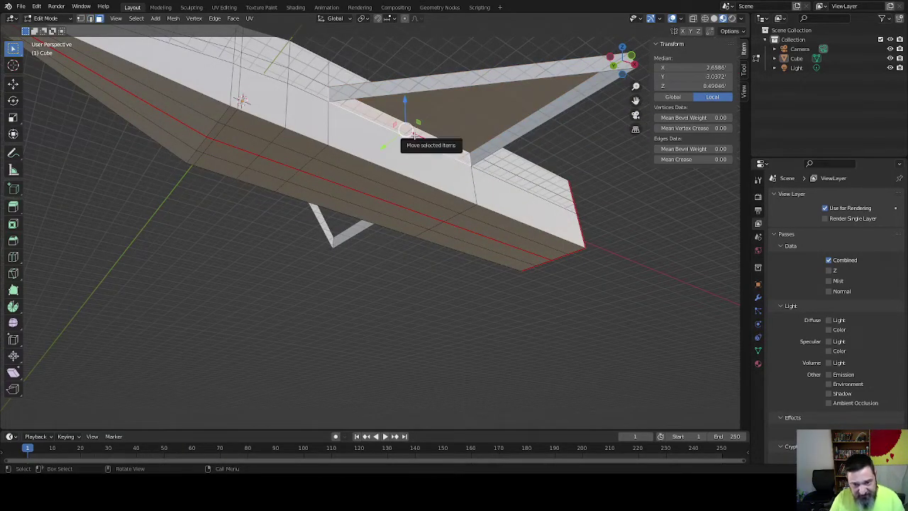
pyautogui.moveTo(419, 135); pyautogui.dragTo(447, 281, button='middle')
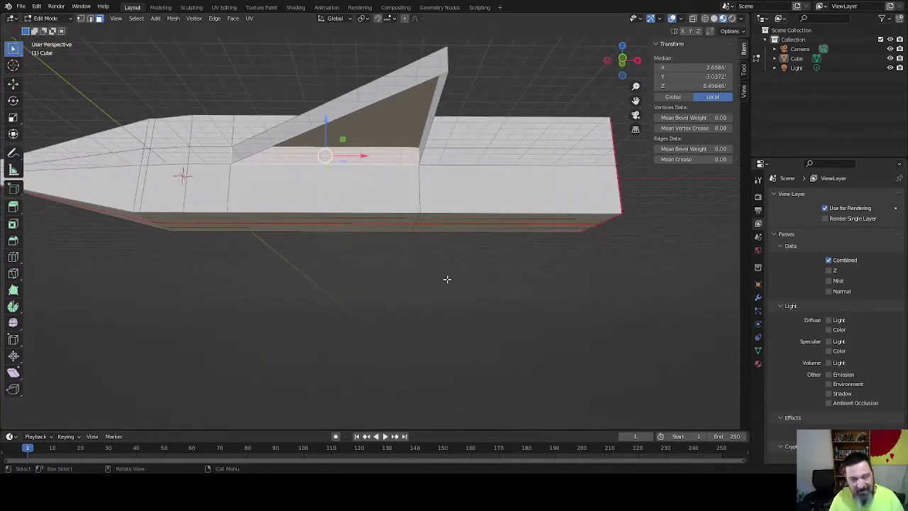
pyautogui.press('x')
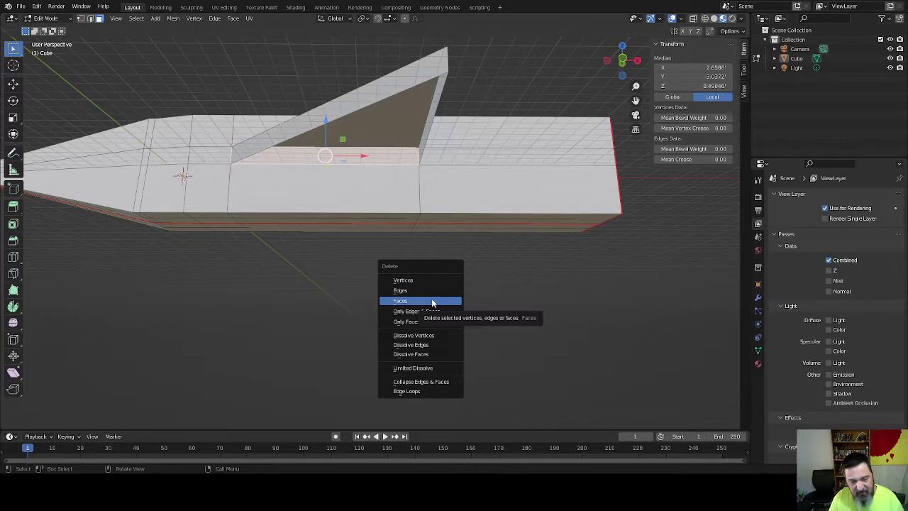
pyautogui.click(431, 301)
pyautogui.moveTo(364, 259); pyautogui.dragTo(387, 260, button='middle')
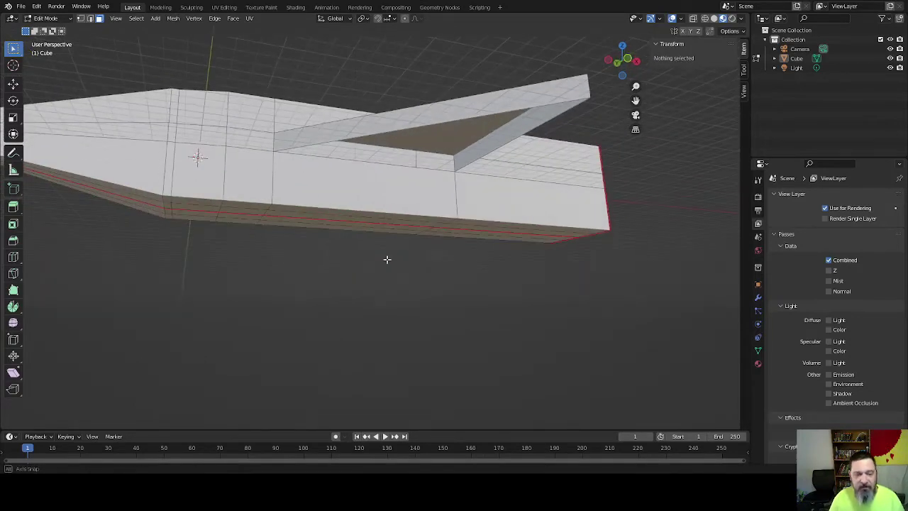
pyautogui.press('2')
pyautogui.keyDown('alt'); pyautogui.click(400, 130); pyautogui.keyUp('alt')
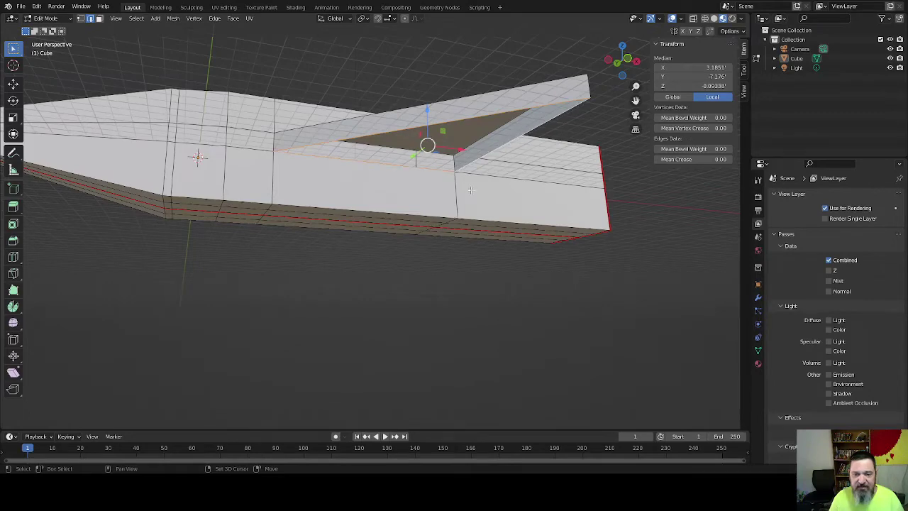
pyautogui.press('f')
# Step: Fill one strut triangle with a face from its edges
pyautogui.moveTo(348, 234); pyautogui.dragTo(333, 200, button='middle')
pyautogui.click(316, 220)
pyautogui.keyDown('shift'); pyautogui.click(455, 191); pyautogui.keyUp('shift')
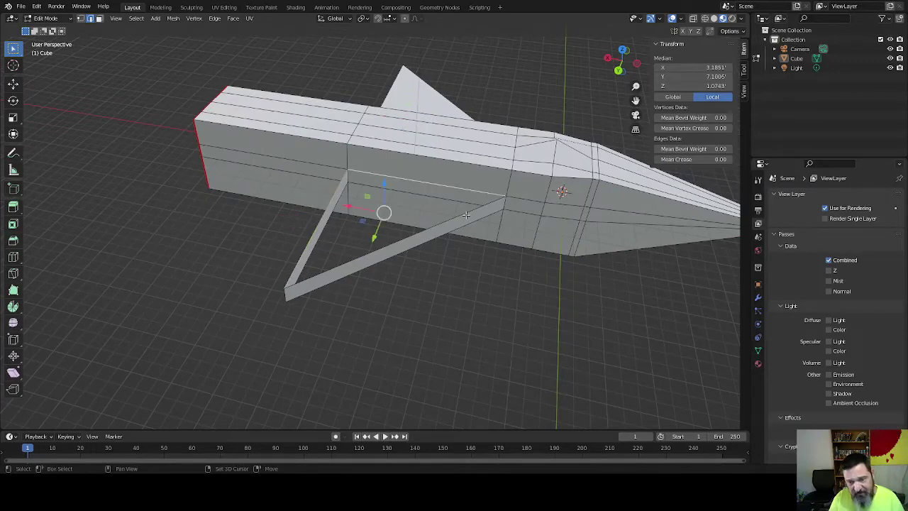
pyautogui.press('f')
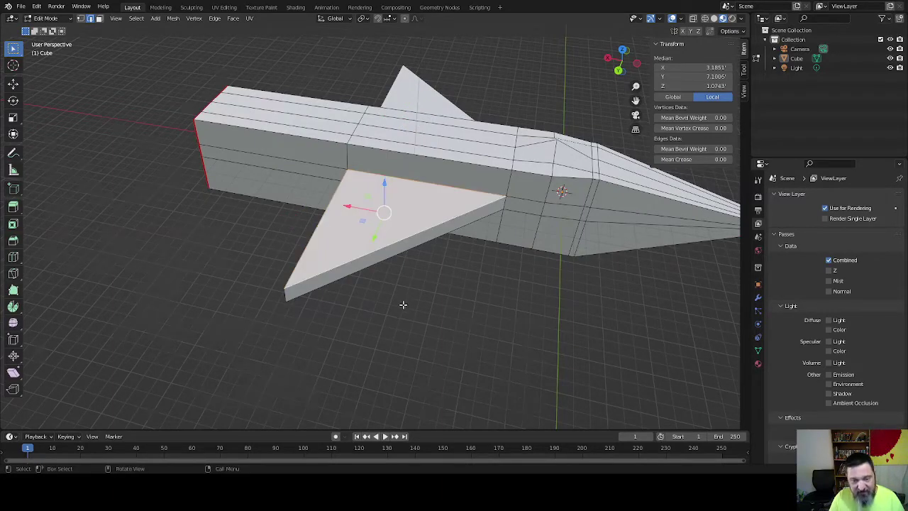
pyautogui.moveTo(404, 304); pyautogui.dragTo(399, 217, button='middle')
# Step: Delete the unwanted strut strip and fill the remaining triangle from its three edges
pyautogui.click(412, 198)
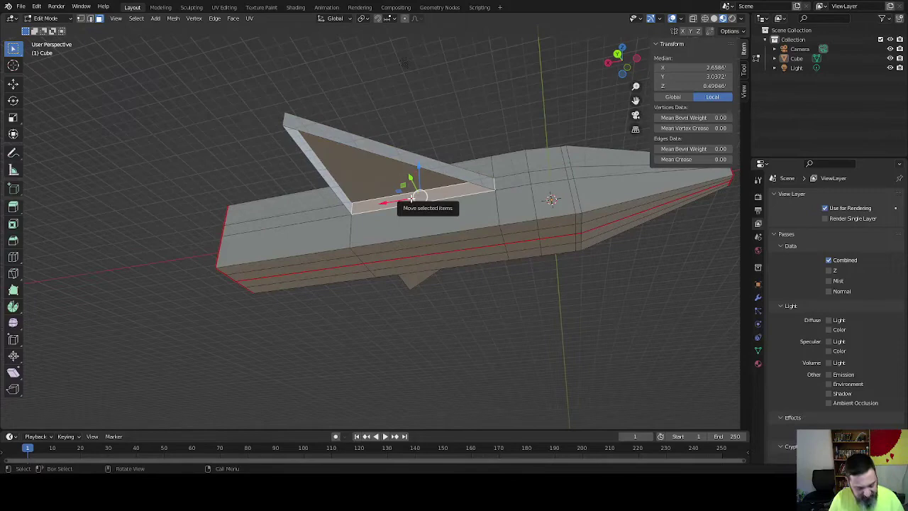
pyautogui.press('x')
pyautogui.click(411, 197)
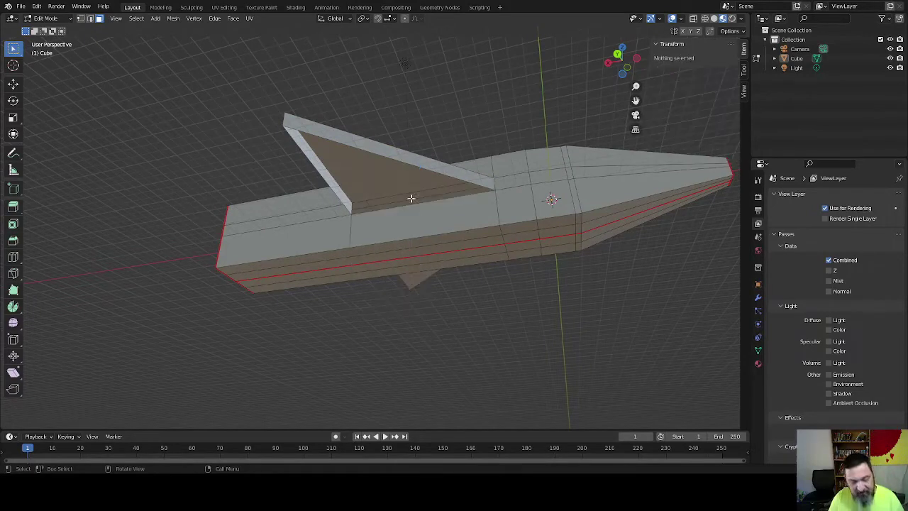
pyautogui.press('2')
pyautogui.click(324, 181)
pyautogui.keyDown('shift'); pyautogui.click(384, 164); pyautogui.keyUp('shift')
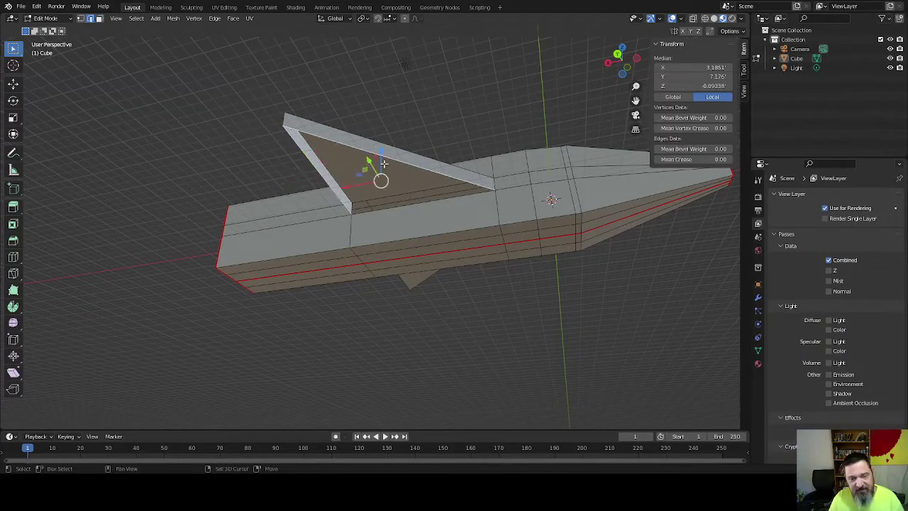
pyautogui.keyDown('shift'); pyautogui.click(417, 203); pyautogui.keyUp('shift')
pyautogui.press('f')
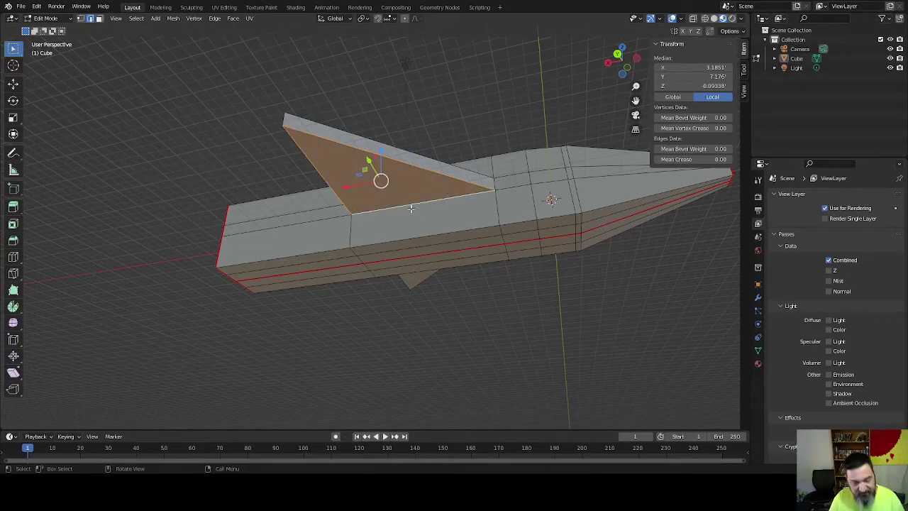
pyautogui.moveTo(411, 208); pyautogui.dragTo(447, 229, button='middle')
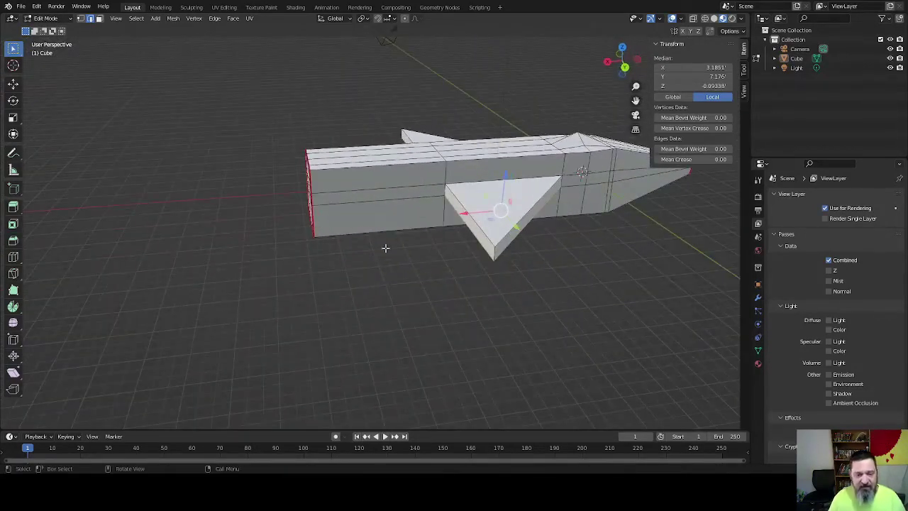
# Step: Select all the faces on the rear end of the ship's body
pyautogui.moveTo(385, 248); pyautogui.dragTo(376, 191, button='middle')
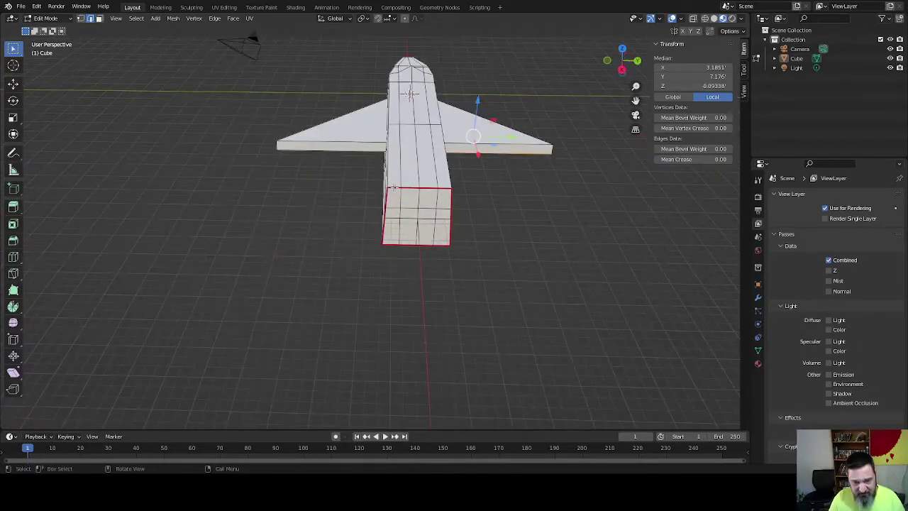
pyautogui.click(395, 188)
pyautogui.keyDown('shift'); pyautogui.click(452, 203); pyautogui.keyUp('shift')
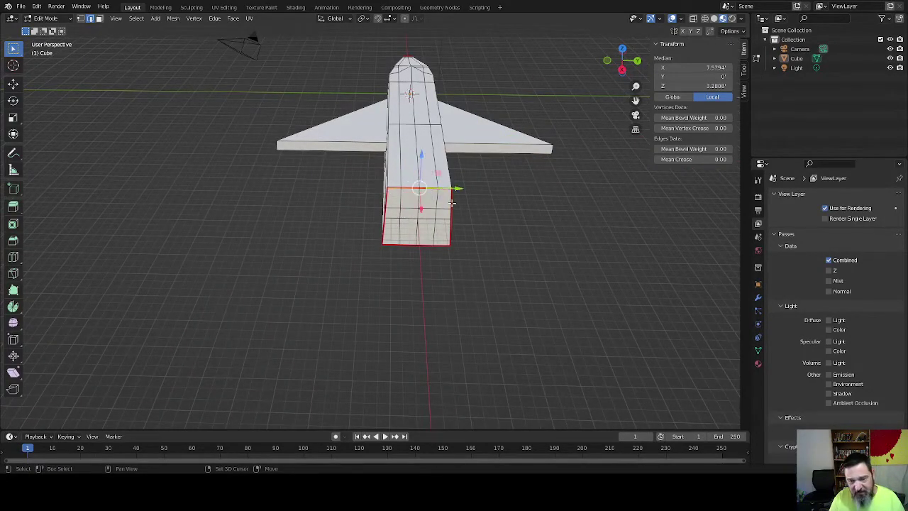
pyautogui.keyDown('shift'); pyautogui.click(450, 218); pyautogui.keyUp('shift')
pyautogui.keyDown('shift'); pyautogui.click(450, 225); pyautogui.keyUp('shift')
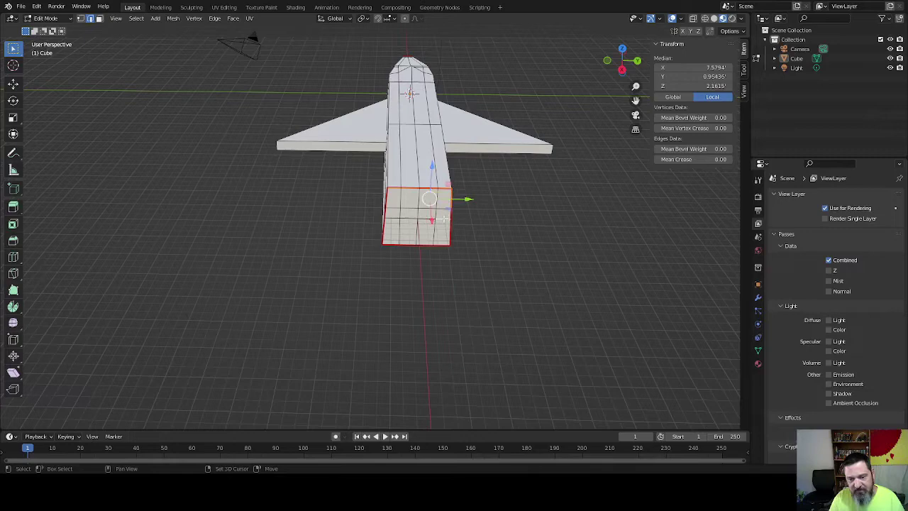
pyautogui.keyDown('shift'); pyautogui.click(443, 220); pyautogui.keyUp('shift')
pyautogui.keyDown('shift'); pyautogui.click(450, 217); pyautogui.keyUp('shift')
pyautogui.keyDown('shift'); pyautogui.click(449, 230); pyautogui.keyUp('shift')
pyautogui.keyDown('shift'); pyautogui.click(439, 244); pyautogui.keyUp('shift')
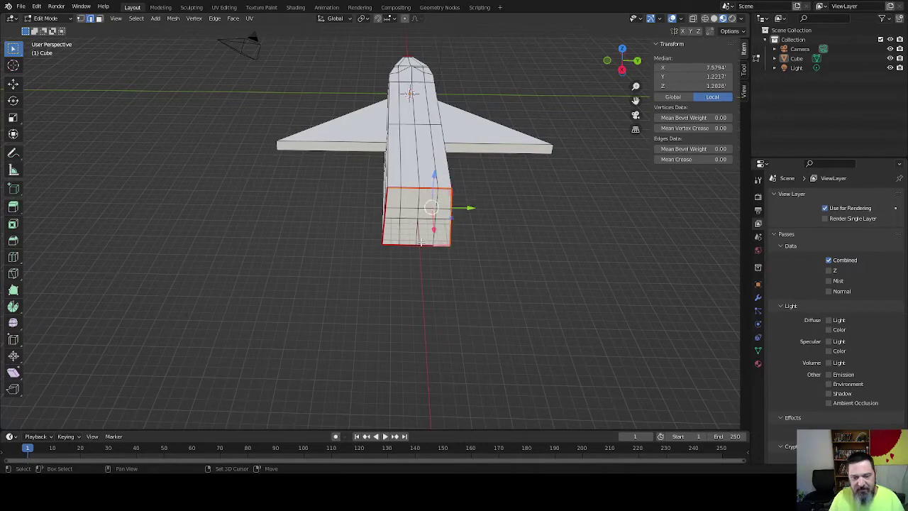
pyautogui.keyDown('shift'); pyautogui.click(420, 242); pyautogui.keyUp('shift')
pyautogui.keyDown('shift'); pyautogui.click(410, 243); pyautogui.keyUp('shift')
pyautogui.keyDown('shift'); pyautogui.click(387, 244); pyautogui.keyUp('shift')
pyautogui.keyDown('shift'); pyautogui.click(388, 208); pyautogui.keyUp('shift')
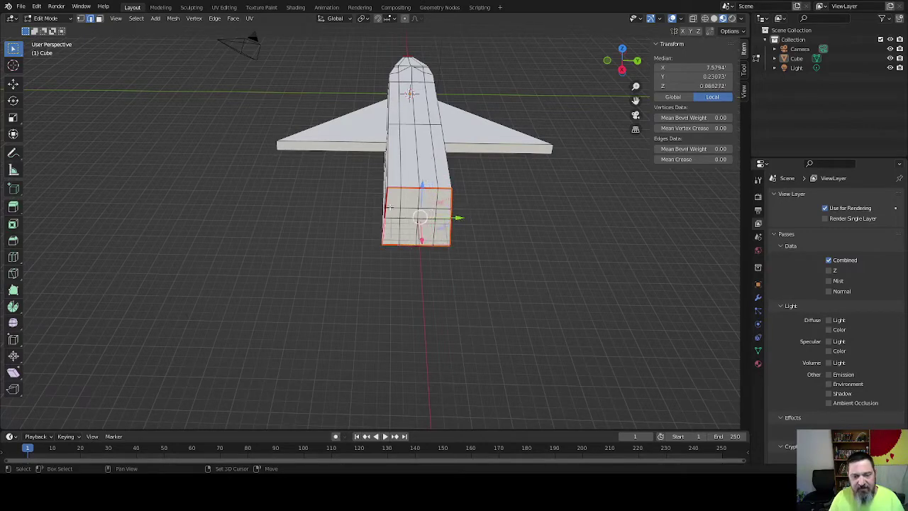
pyautogui.keyDown('shift'); pyautogui.click(384, 210); pyautogui.keyUp('shift')
# Step: Scale the rear end down to about 0.833 on Y and Z only, leaving X unchanged
pyautogui.moveTo(387, 208); pyautogui.dragTo(288, 284, button='middle')
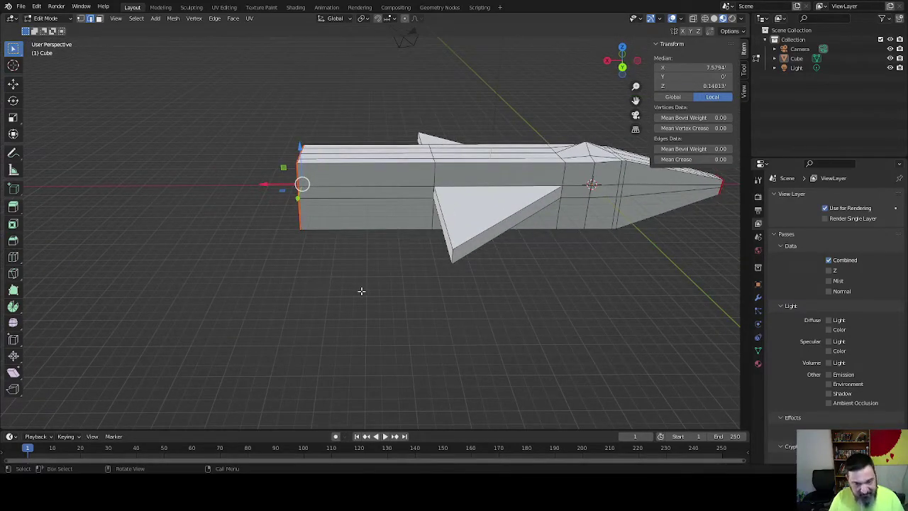
pyautogui.press('s')
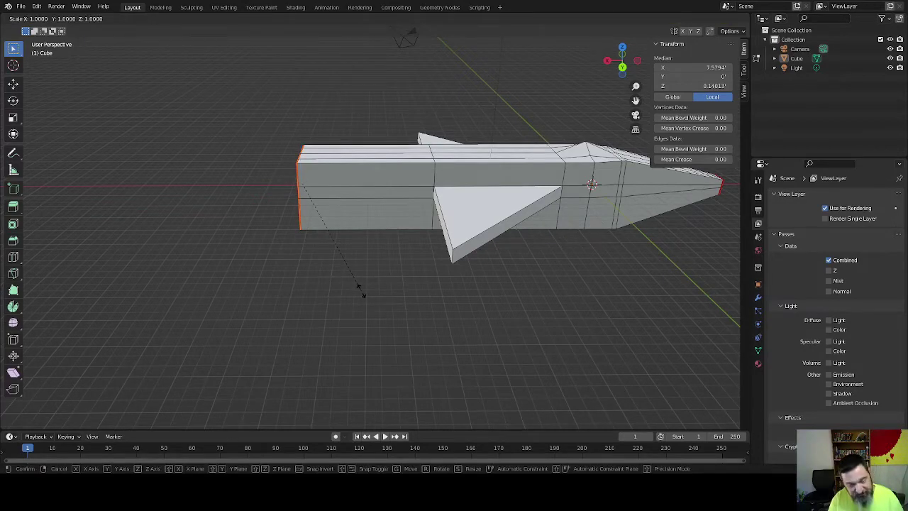
pyautogui.hotkey('shift', 'x')
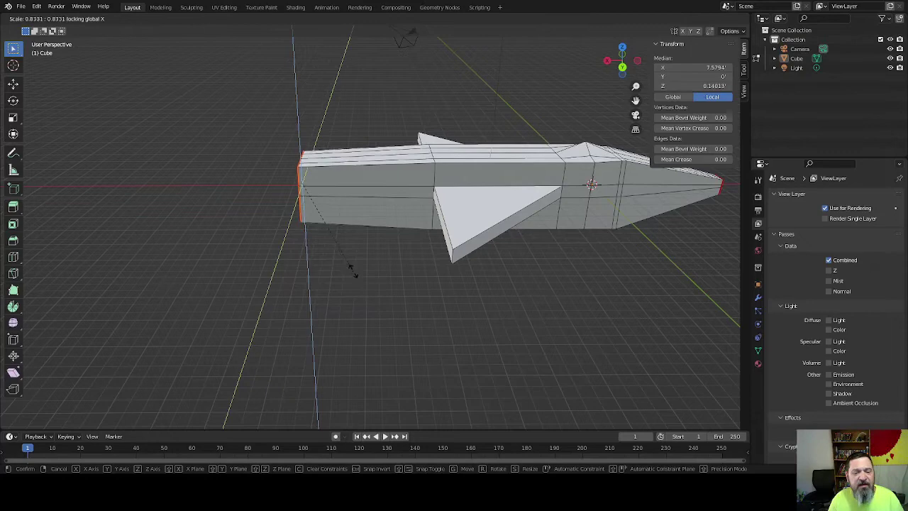
pyautogui.click(314, 254)
pyautogui.moveTo(314, 253); pyautogui.dragTo(410, 274, button='middle')
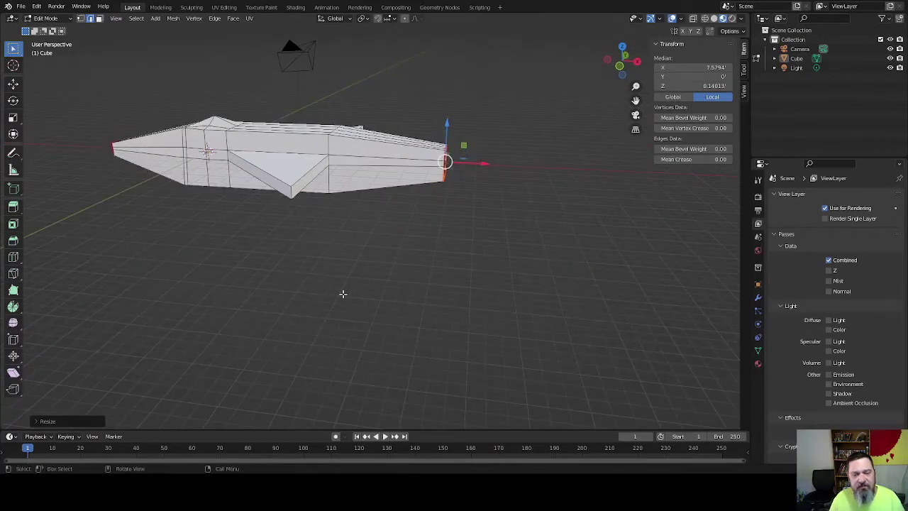
pyautogui.moveTo(343, 293); pyautogui.dragTo(406, 361, button='middle')
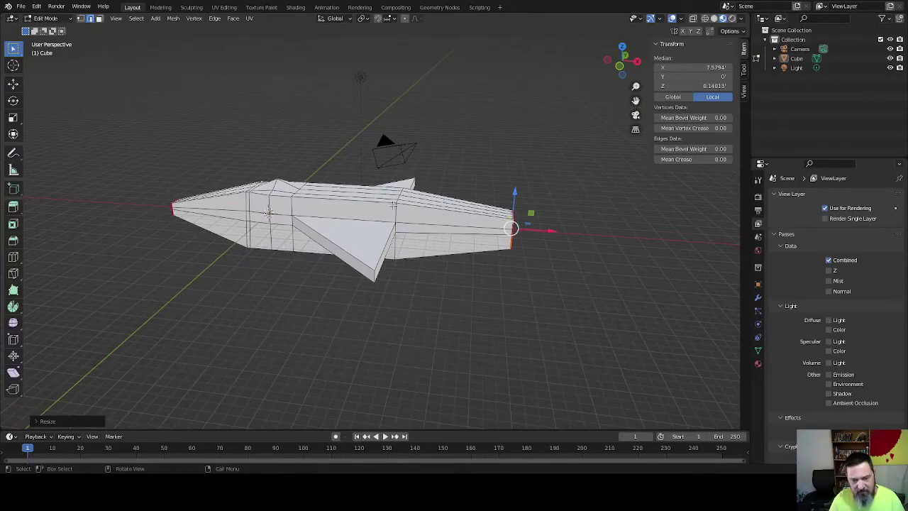
pyautogui.moveTo(394, 204)
pyautogui.mouseDown(button='middle')
pyautogui.moveTo(430, 263)
pyautogui.moveTo(398, 210)
pyautogui.mouseUp(button='middle')
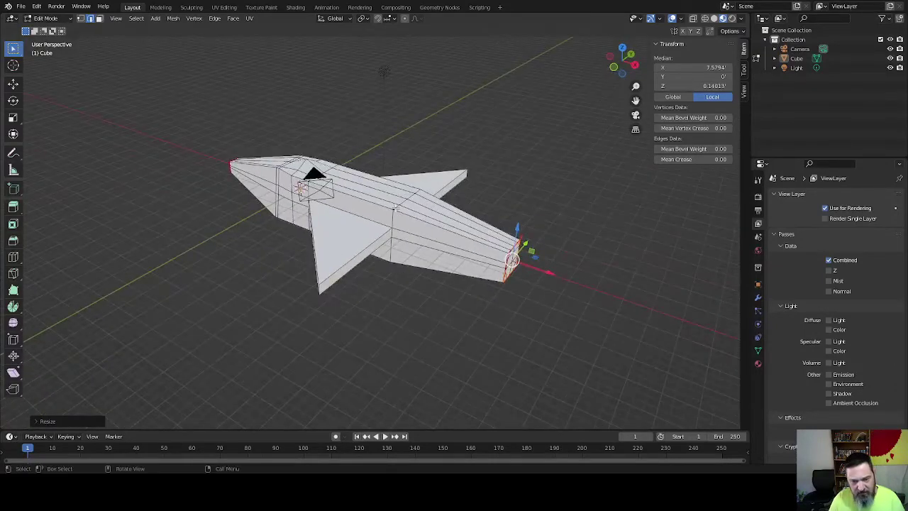
# Step: Select three body vertices and lower them slightly along Z
pyautogui.hotkey('alt', 'a')
pyautogui.click(401, 203)
pyautogui.keyDown('shift'); pyautogui.click(403, 201); pyautogui.keyUp('shift')
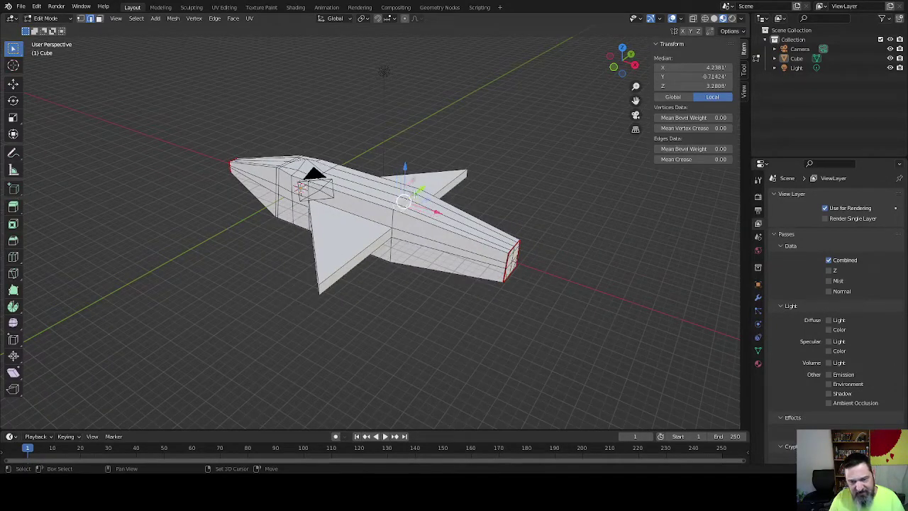
pyautogui.keyDown('shift'); pyautogui.click(420, 191); pyautogui.keyUp('shift')
pyautogui.moveTo(365, 288); pyautogui.dragTo(400, 235, button='middle')
pyautogui.moveTo(393, 158); pyautogui.dragTo(393, 170)
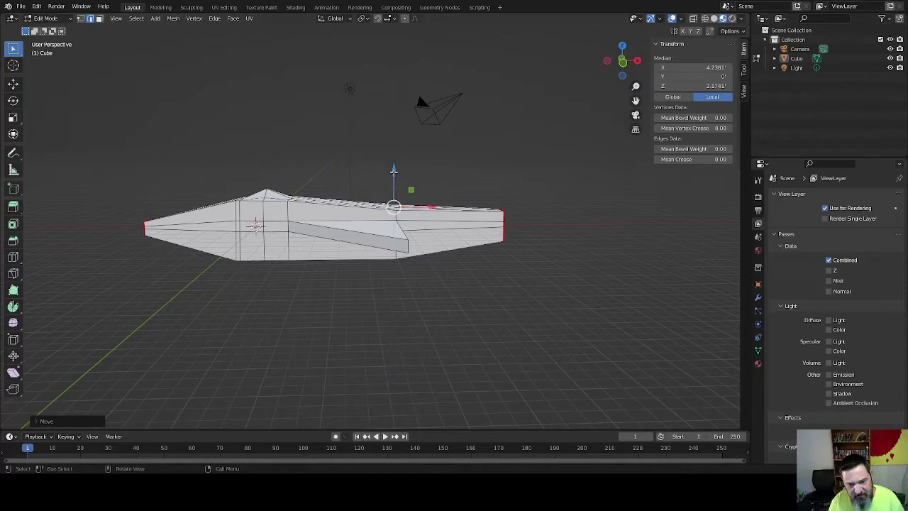
# Step: Move the selected body edge loop along Z to a median height of -1.9471
pyautogui.moveTo(393, 296); pyautogui.dragTo(330, 295, button='middle')
pyautogui.keyDown('alt'); pyautogui.click(396, 257); pyautogui.keyUp('alt')
pyautogui.moveTo(417, 279); pyautogui.dragTo(385, 314, button='middle')
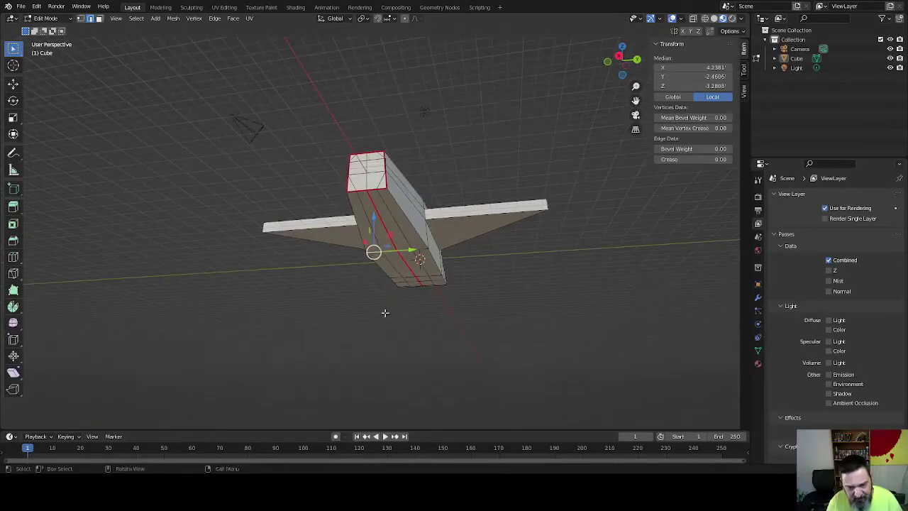
pyautogui.keyDown('alt'); pyautogui.click(392, 251); pyautogui.keyUp('alt')
pyautogui.keyDown('alt'); pyautogui.click(405, 252); pyautogui.keyUp('alt')
pyautogui.keyDown('alt'); pyautogui.click(401, 252); pyautogui.keyUp('alt')
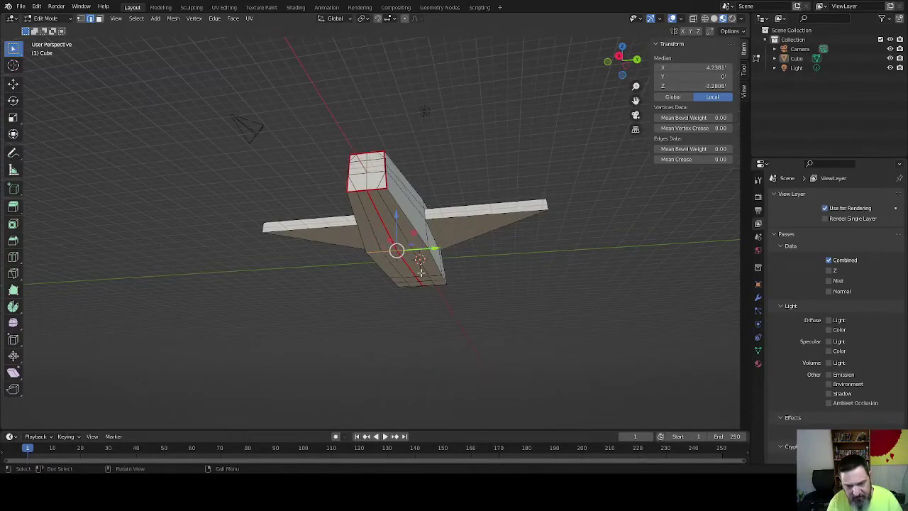
pyautogui.moveTo(402, 252); pyautogui.dragTo(359, 297, button='middle')
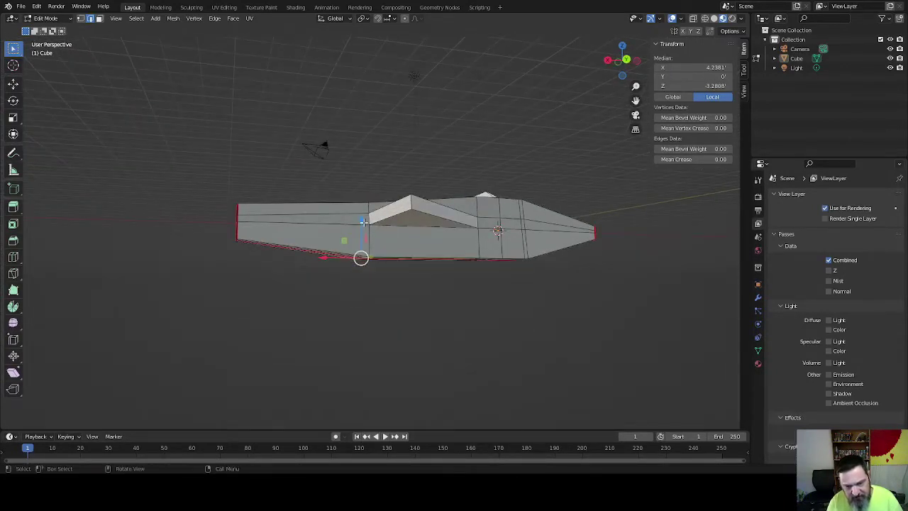
pyautogui.press('g')
pyautogui.press('z')
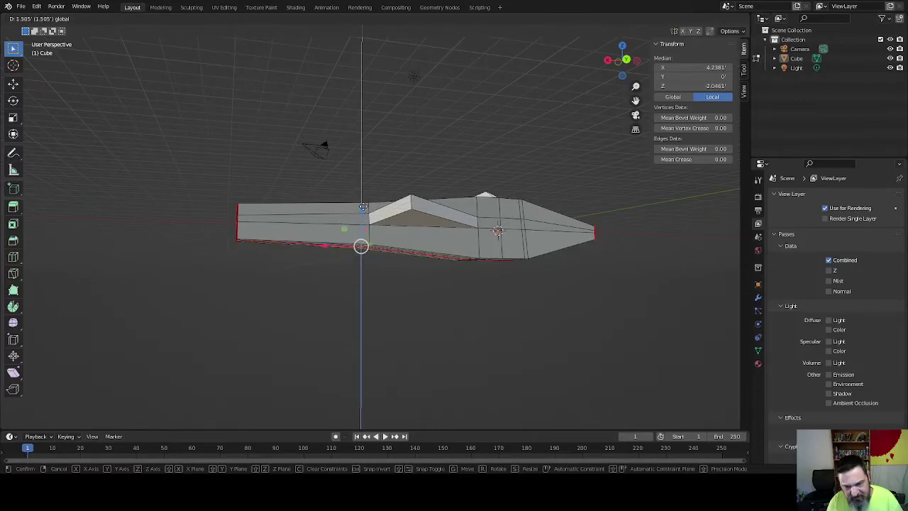
pyautogui.click(284, 280)
pyautogui.moveTo(284, 280); pyautogui.dragTo(429, 367, button='middle')
# Step: Add a new edge loop across the rear fuselage near the tail
pyautogui.keyDown('alt'); pyautogui.click(424, 295); pyautogui.keyUp('alt')
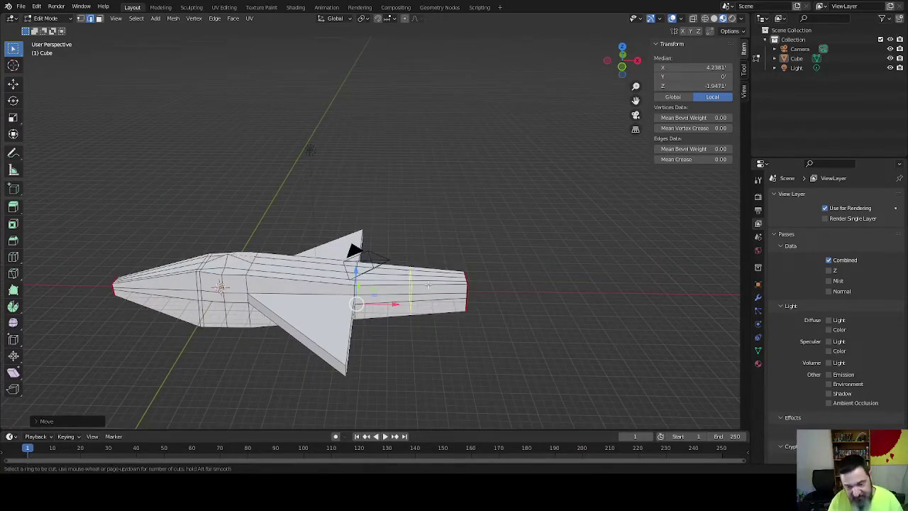
pyautogui.press('g')
pyautogui.press('g')
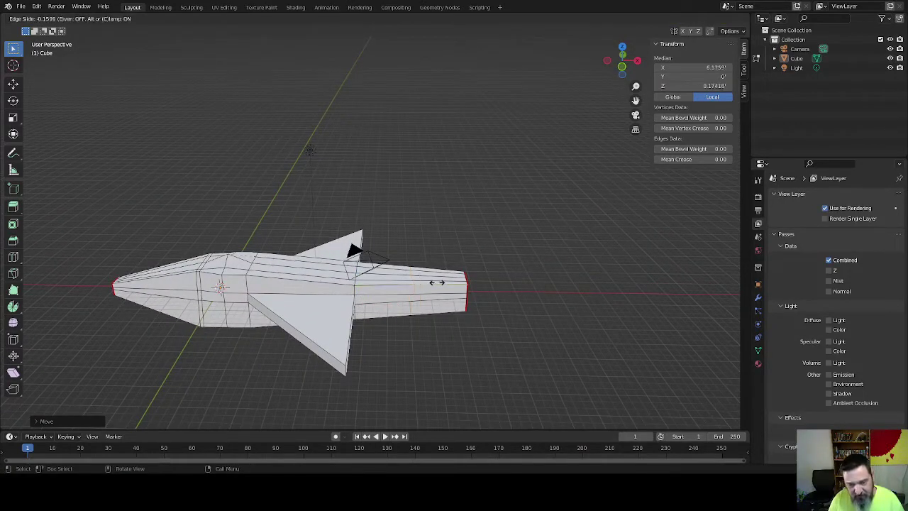
pyautogui.click(437, 282)
pyautogui.moveTo(437, 273); pyautogui.dragTo(311, 293, button='middle')
pyautogui.moveTo(381, 344); pyautogui.dragTo(374, 328, button='middle')
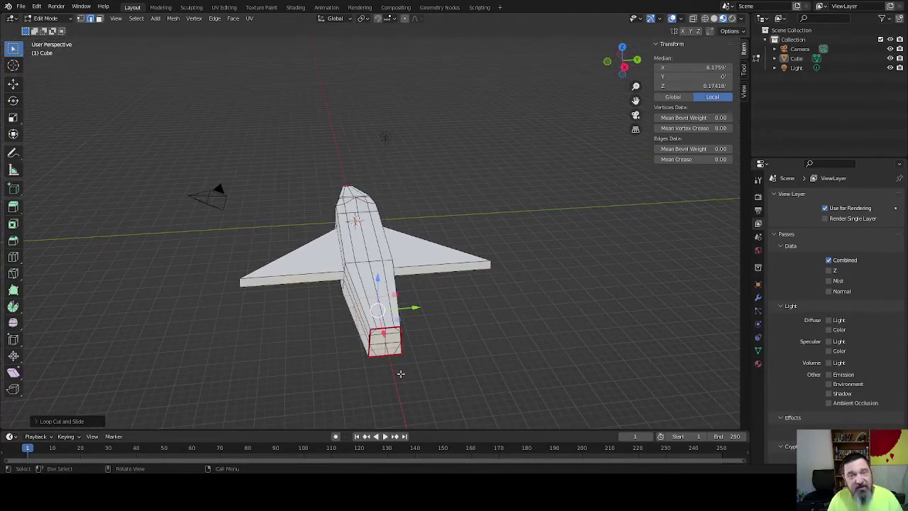
# Step: Extrude the tail's top rear edge straight up 8 units along Z to form a fin
pyautogui.click(383, 313)
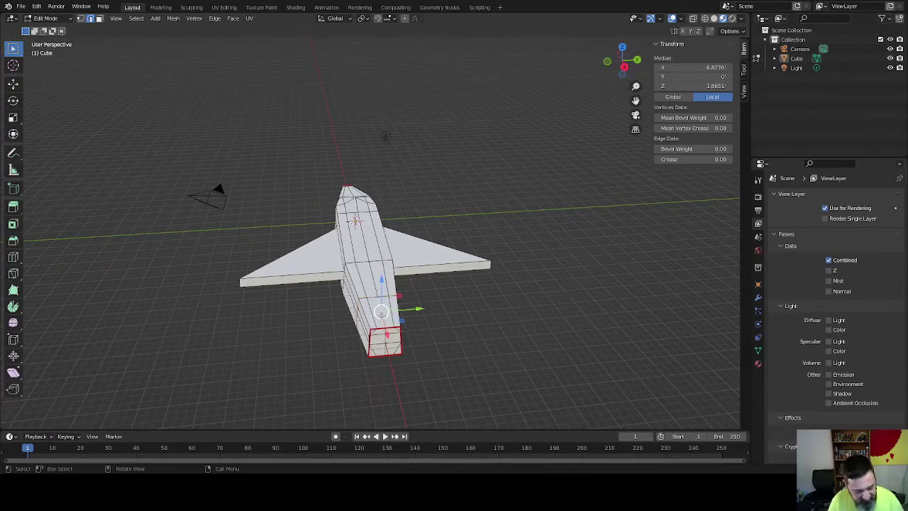
pyautogui.moveTo(294, 385); pyautogui.dragTo(354, 357, button='middle')
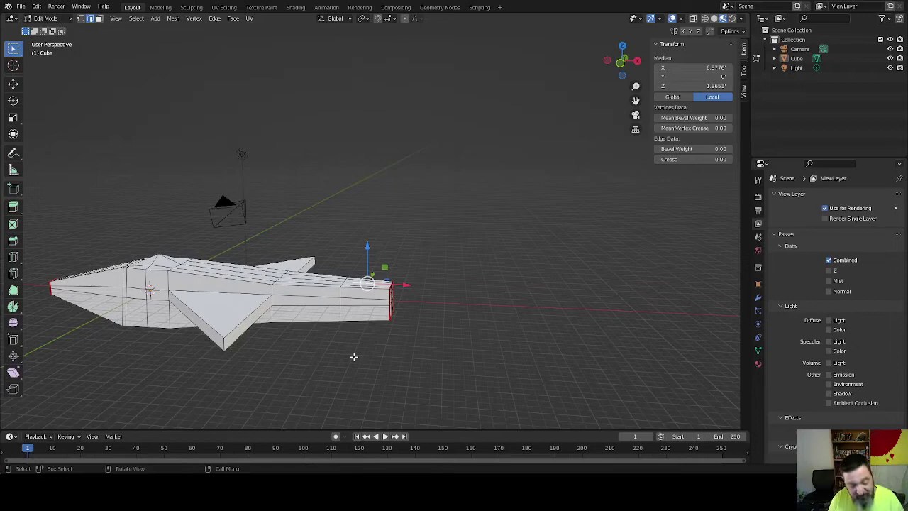
pyautogui.press('e')
pyautogui.rightClick(354, 357)
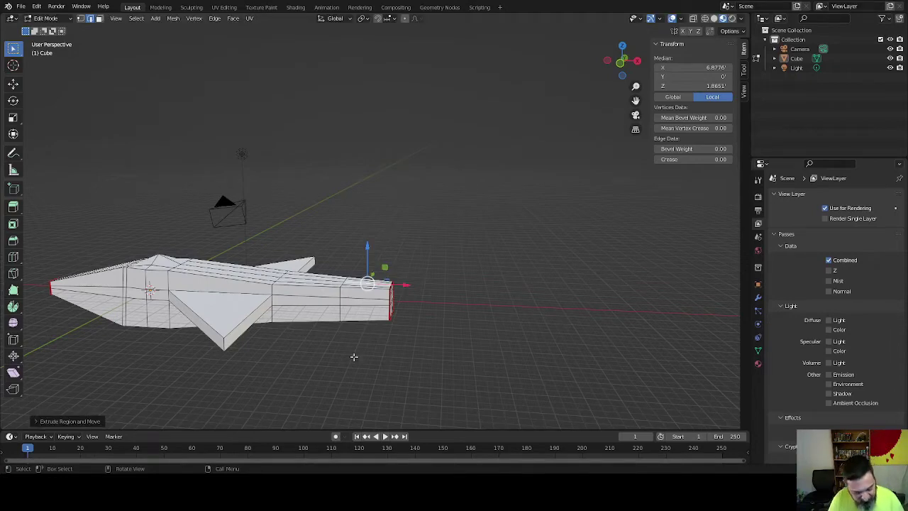
pyautogui.press('g')
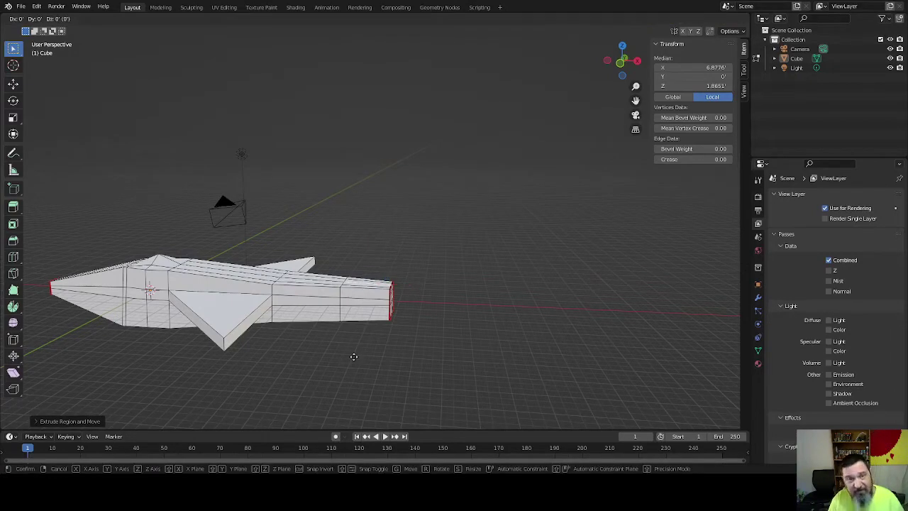
pyautogui.press('z')
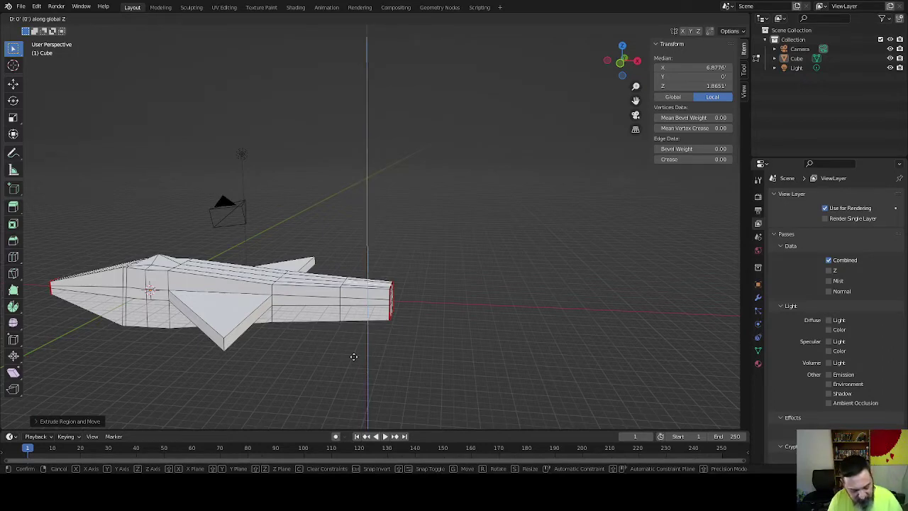
pyautogui.write('10')
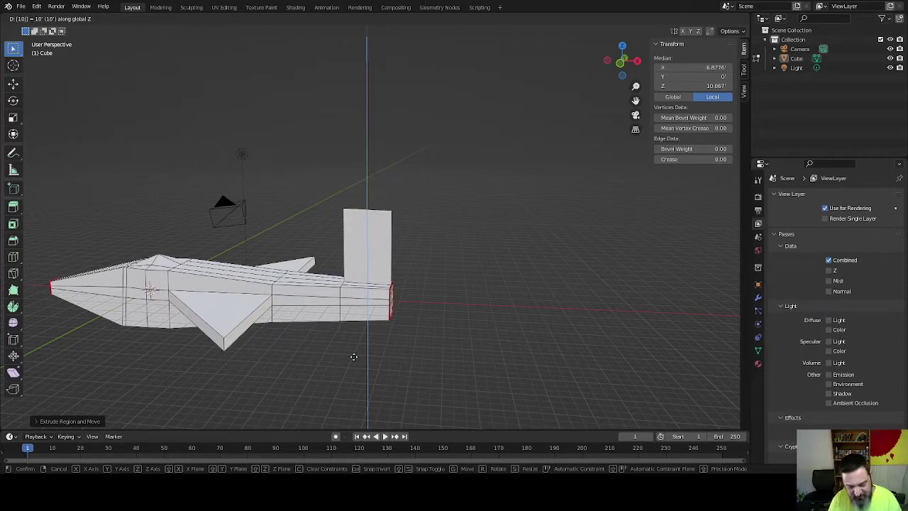
pyautogui.press('BackSpace')
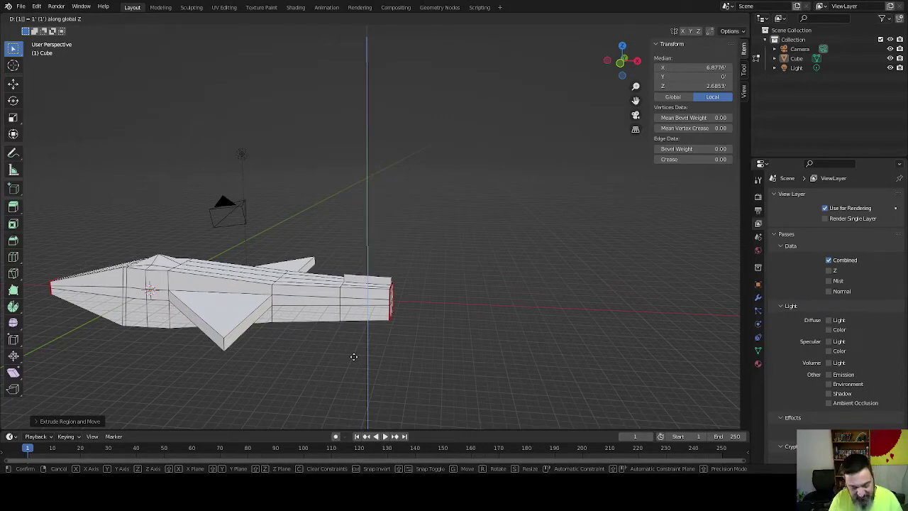
pyautogui.press('BackSpace')
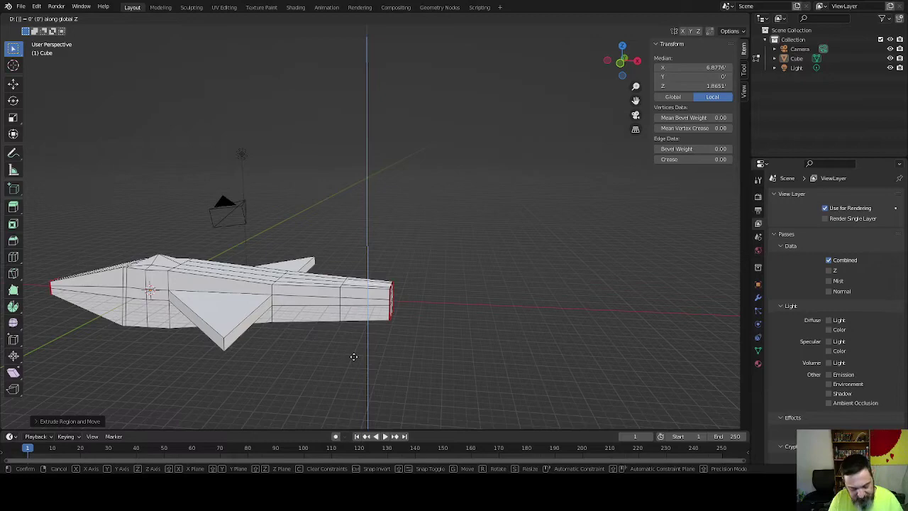
pyautogui.write('8')
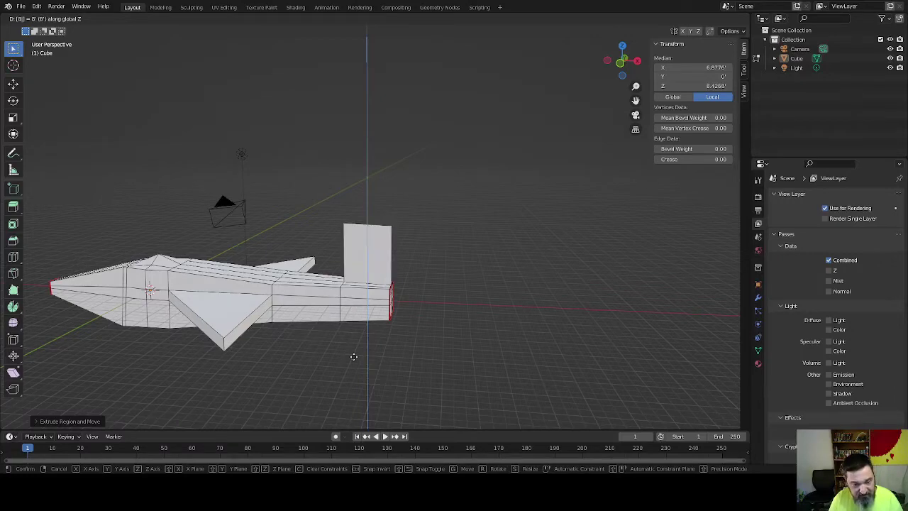
pyautogui.press('Return')
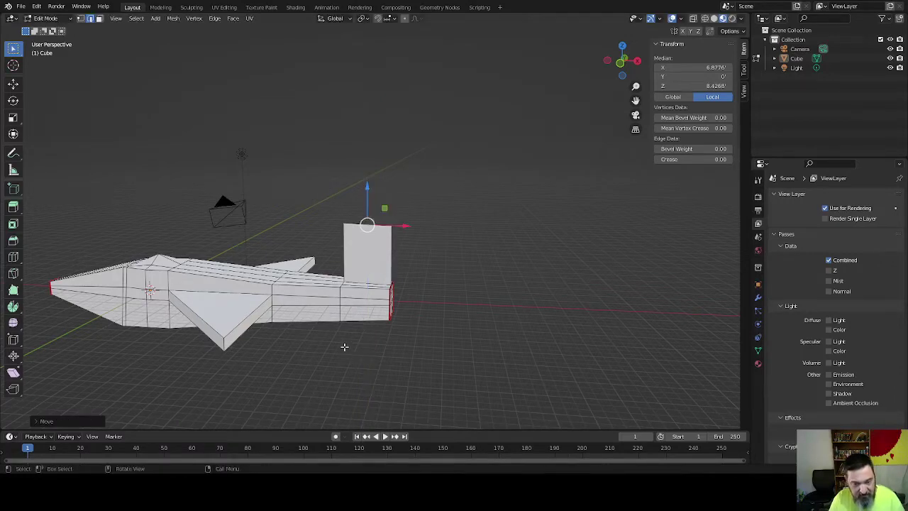
pyautogui.moveTo(345, 349); pyautogui.dragTo(313, 252, button='middle')
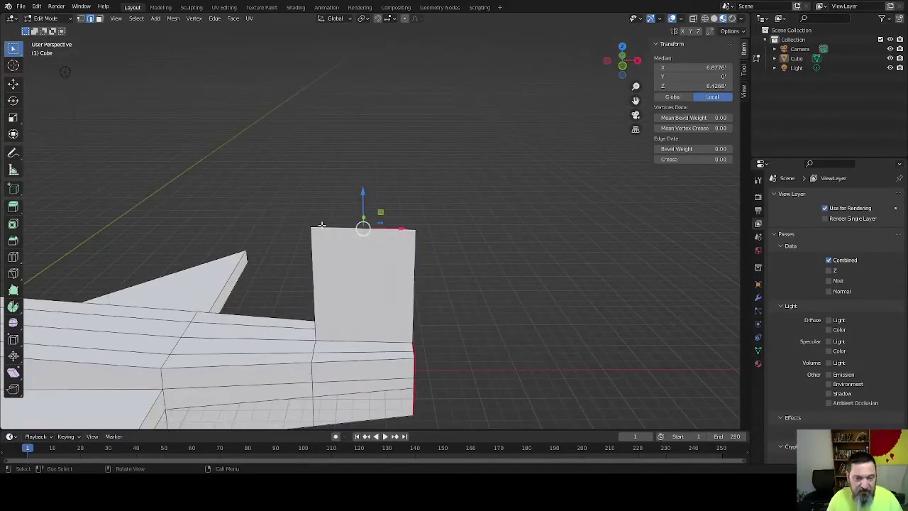
# Step: Delete the fin's top corner vertex nearer the nose
pyautogui.press('1')
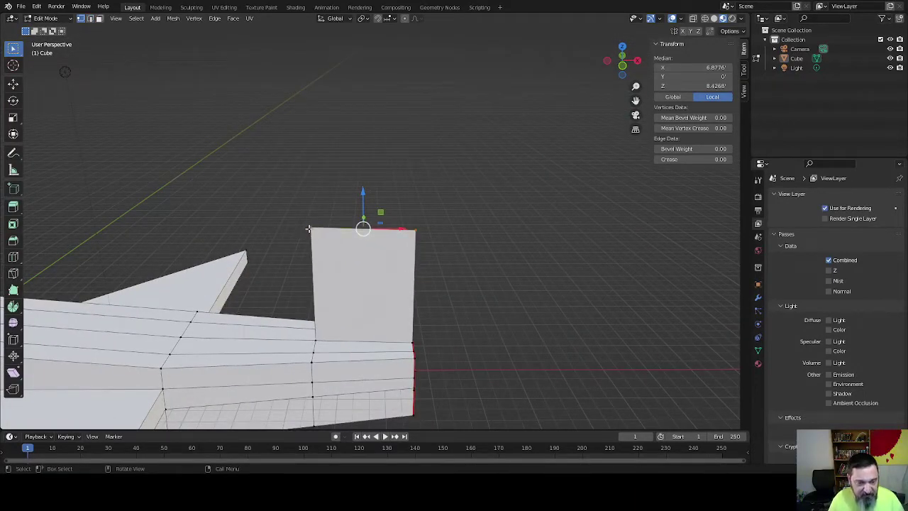
pyautogui.click(310, 228)
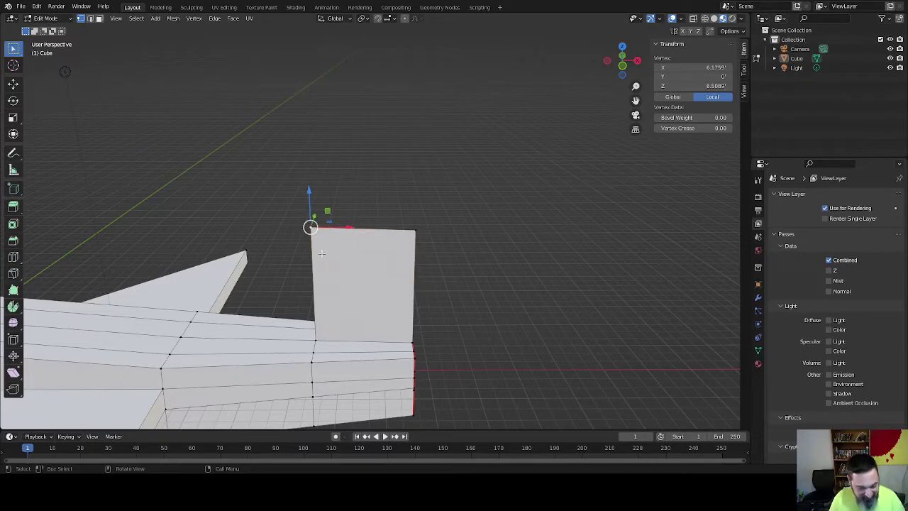
pyautogui.press('x')
pyautogui.click(322, 256)
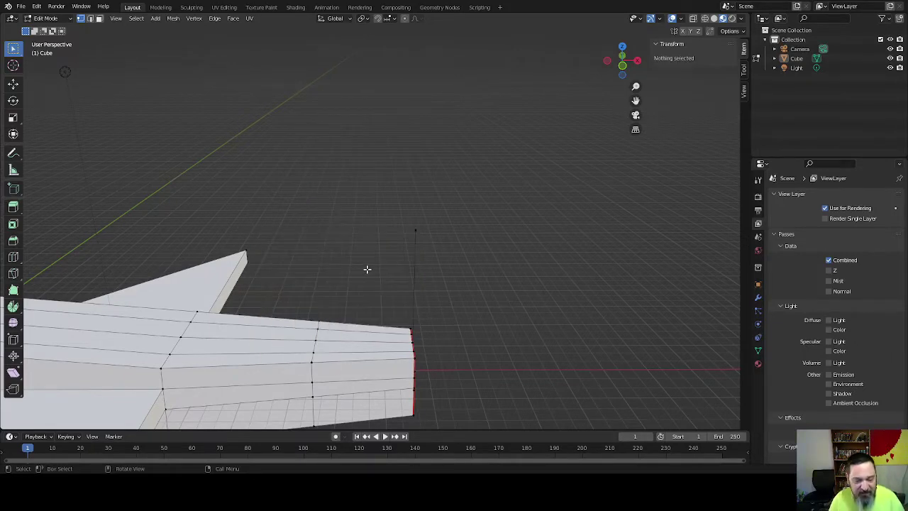
pyautogui.moveTo(367, 268); pyautogui.dragTo(347, 274, button='middle')
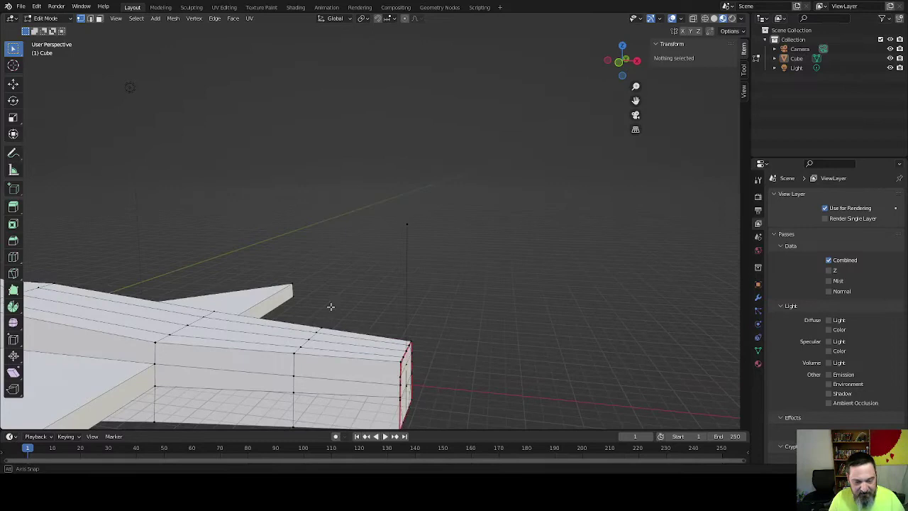
pyautogui.moveTo(331, 306); pyautogui.dragTo(369, 349, button='middle')
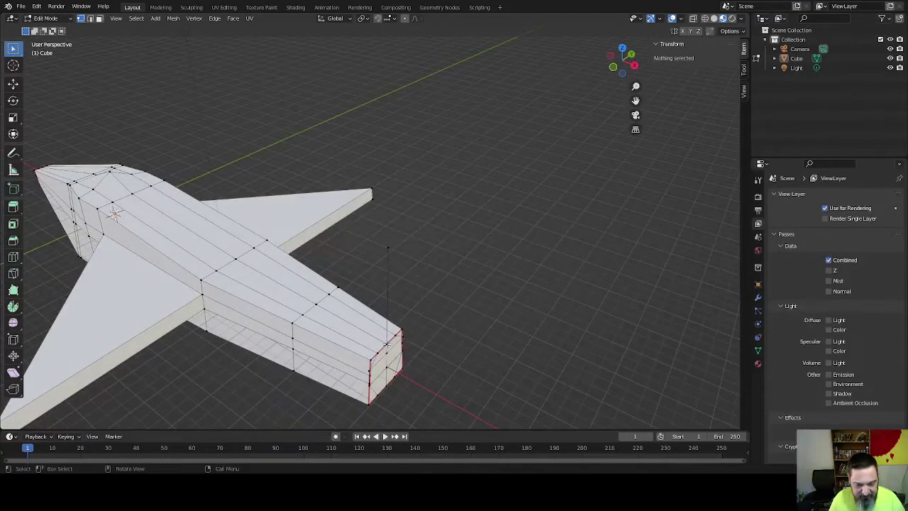
# Step: Fill a triangular face between the rear tip, fin top and a fuselage vertex ahead
pyautogui.click(386, 344)
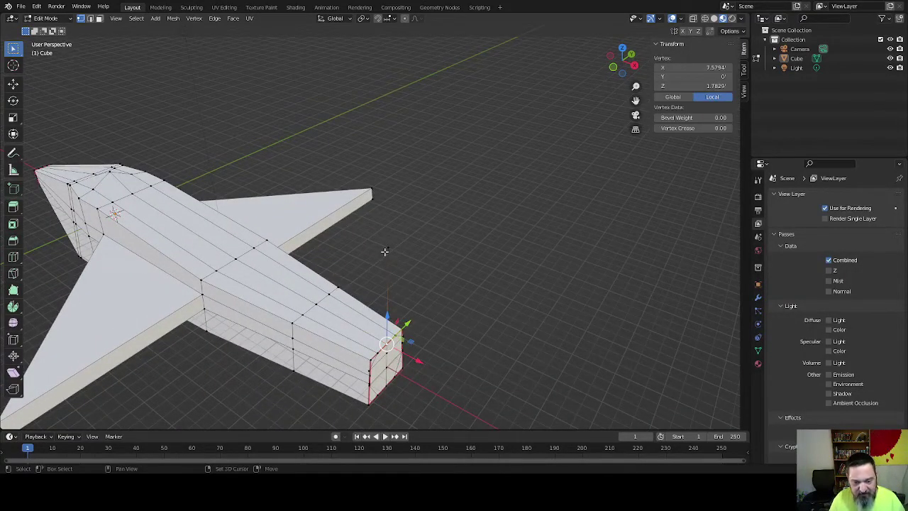
pyautogui.keyDown('shift'); pyautogui.click(384, 251); pyautogui.keyUp('shift')
pyautogui.keyDown('shift'); pyautogui.click(315, 305); pyautogui.keyUp('shift')
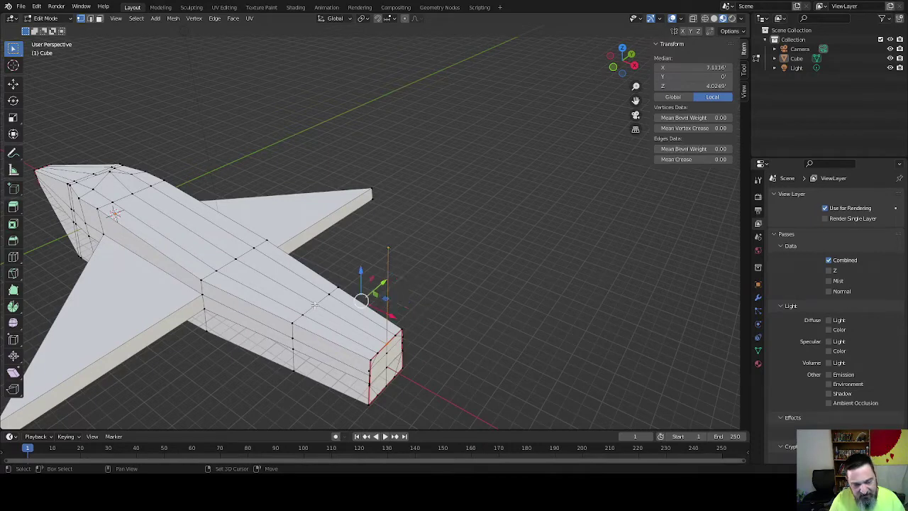
pyautogui.moveTo(304, 326); pyautogui.dragTo(358, 334, button='middle')
pyautogui.press('f')
# Step: Fill a face between the tail-tip, fin-top and fuselage-top vertices
pyautogui.click(355, 333)
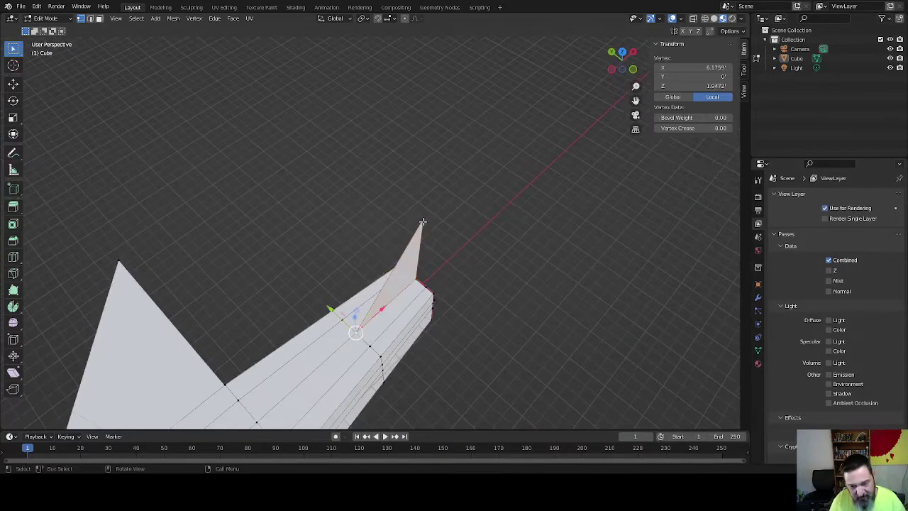
pyautogui.click(425, 286)
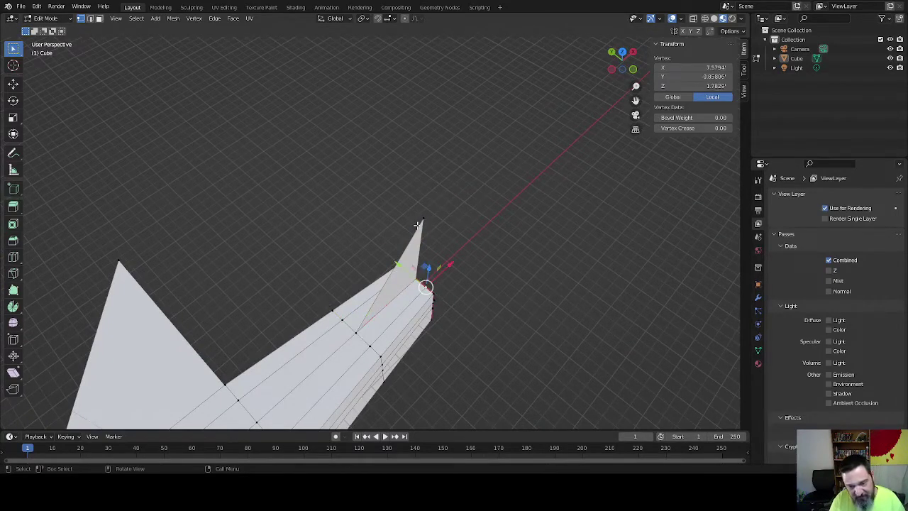
pyautogui.keyDown('shift'); pyautogui.click(427, 219); pyautogui.keyUp('shift')
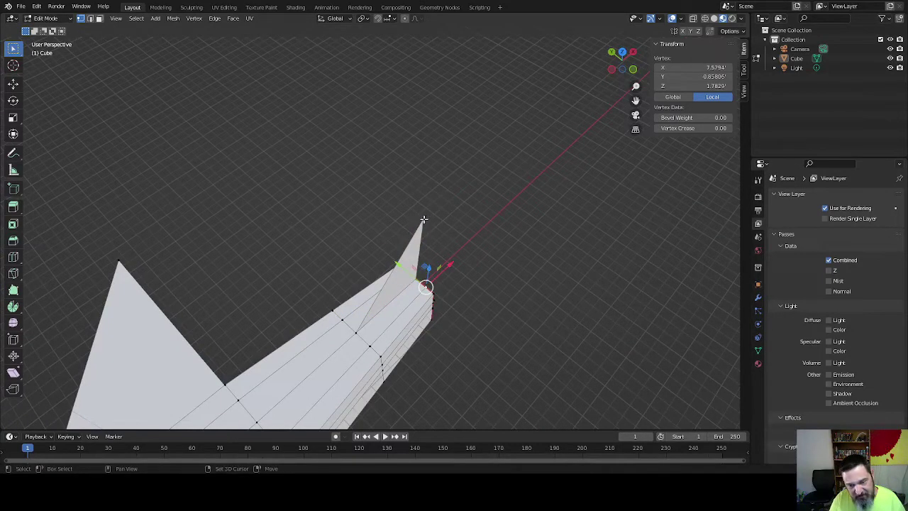
pyautogui.keyDown('shift'); pyautogui.click(358, 333); pyautogui.keyUp('shift')
pyautogui.press('f')
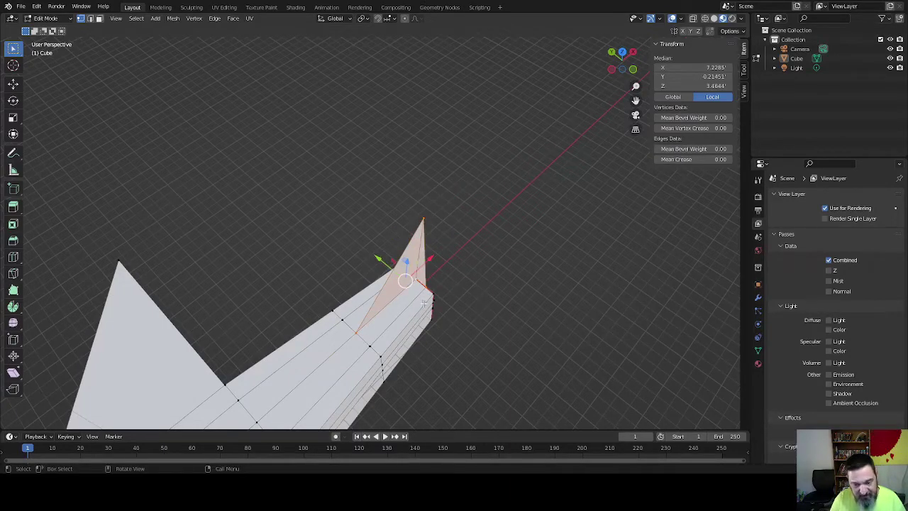
# Step: Delete the triangular fin face, keeping its vertices
pyautogui.click(426, 287)
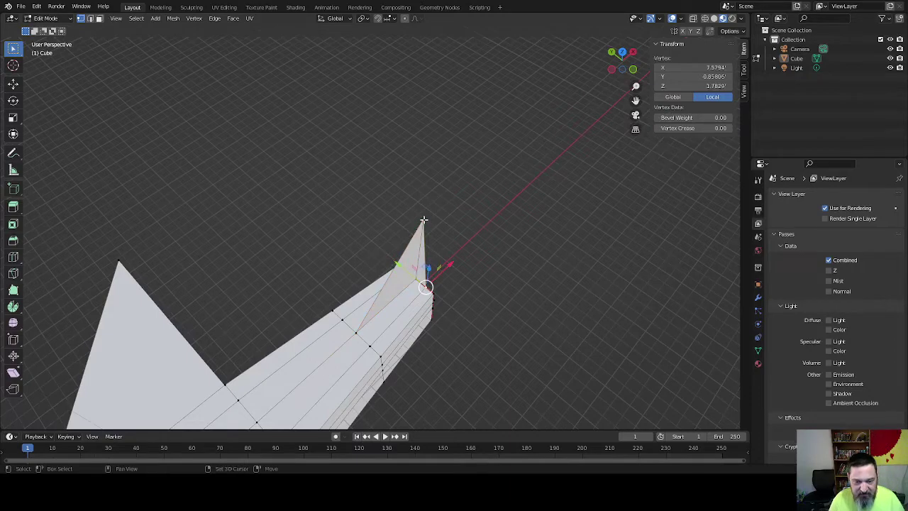
pyautogui.keyDown('shift'); pyautogui.click(423, 220); pyautogui.keyUp('shift')
pyautogui.keyDown('shift'); pyautogui.click(356, 332); pyautogui.keyUp('shift')
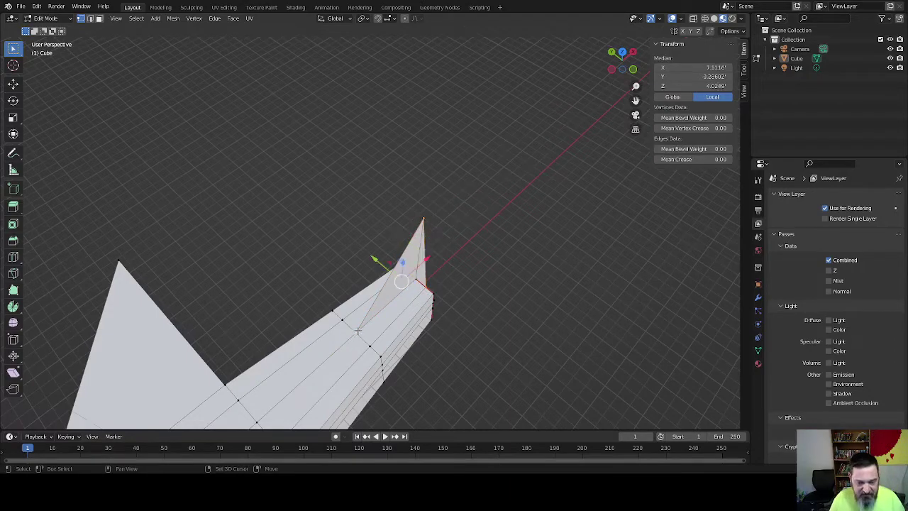
pyautogui.moveTo(357, 331); pyautogui.dragTo(415, 281, button='middle')
pyautogui.click(358, 254)
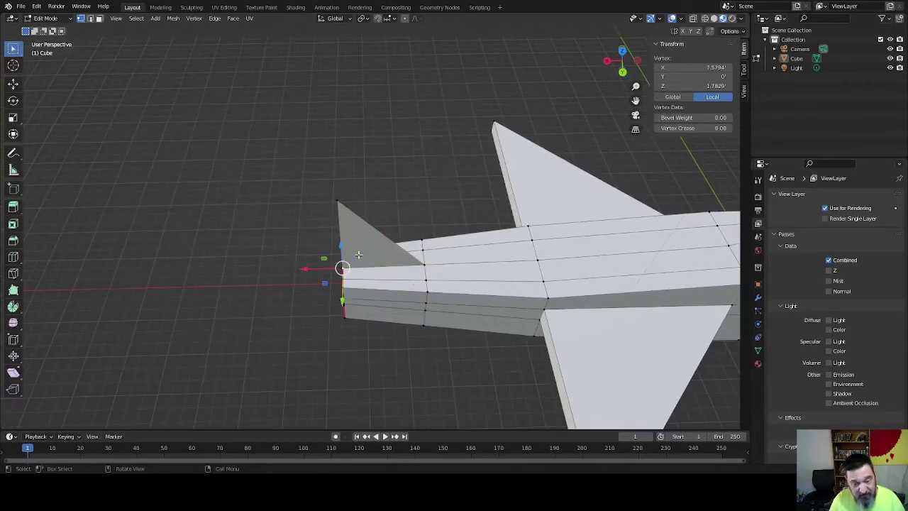
pyautogui.press('3')
pyautogui.click(357, 254)
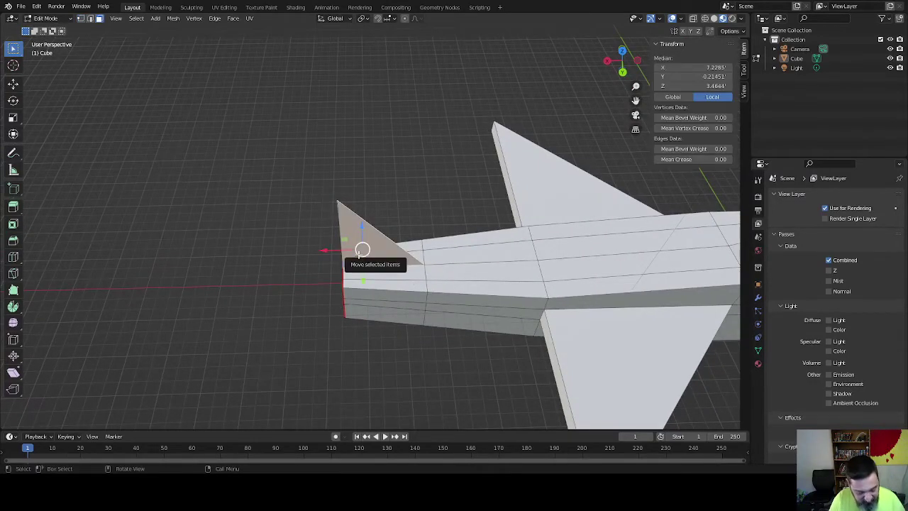
pyautogui.press('x')
pyautogui.click(359, 256)
# Step: Select the fin-tip and fin base vertices, then the tail's bottom edge
pyautogui.moveTo(352, 233); pyautogui.dragTo(354, 312, button='middle')
pyautogui.press('1')
pyautogui.click(336, 192)
pyautogui.keyDown('ctrl'); pyautogui.click(340, 291); pyautogui.keyUp('ctrl')
pyautogui.keyDown('ctrl'); pyautogui.click(349, 317); pyautogui.keyUp('ctrl')
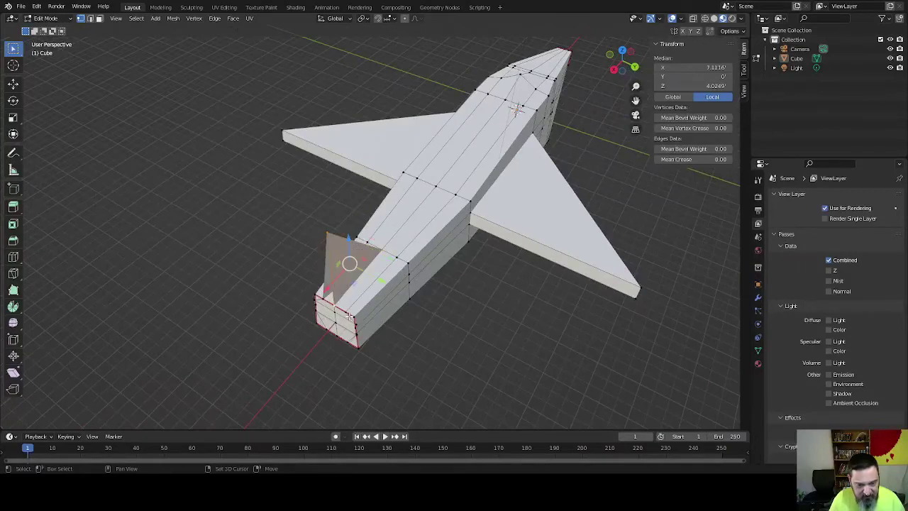
pyautogui.keyDown('shift'); pyautogui.click(347, 310); pyautogui.keyUp('shift')
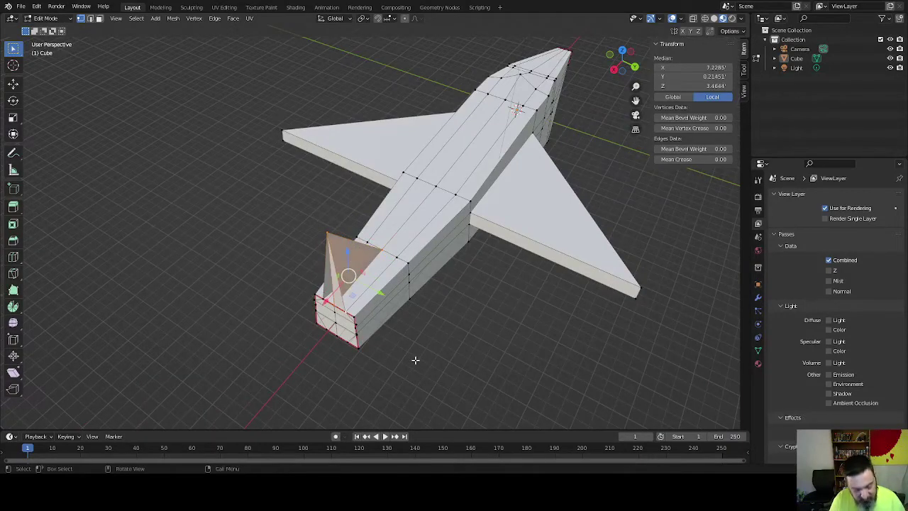
pyautogui.moveTo(357, 366)
pyautogui.mouseDown(button='middle')
pyautogui.moveTo(213, 227)
pyautogui.moveTo(65, 124)
pyautogui.moveTo(353, 351)
pyautogui.mouseUp(button='middle')
pyautogui.press('3')
pyautogui.moveTo(344, 384); pyautogui.dragTo(304, 407, button='middle')
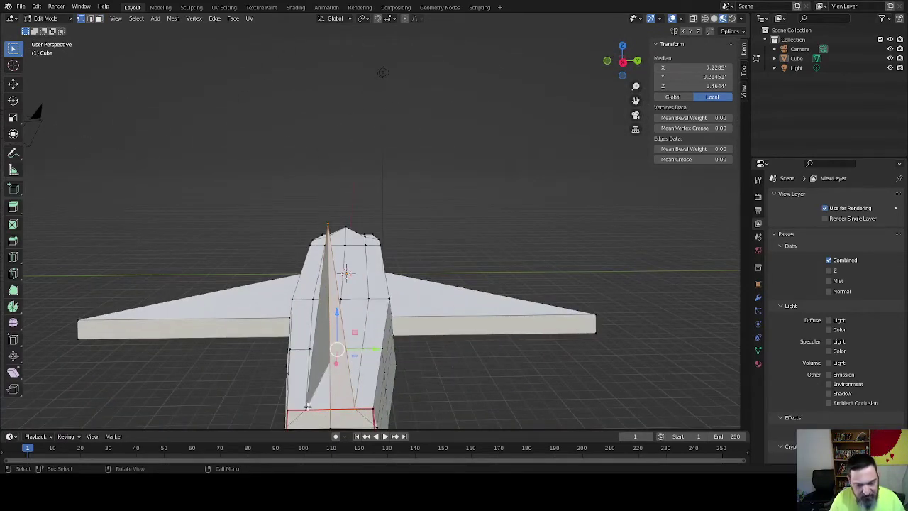
pyautogui.click(305, 409)
pyautogui.keyDown('shift'); pyautogui.click(354, 410); pyautogui.keyUp('shift')
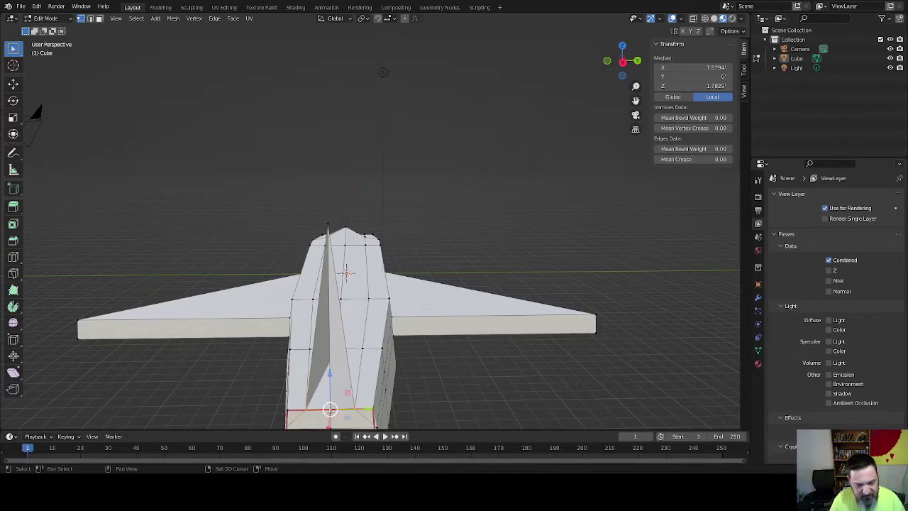
# Step: Select the whole fin face, now sitting at a median Y of 0.21451
pyautogui.moveTo(329, 224); pyautogui.dragTo(349, 320, button='middle')
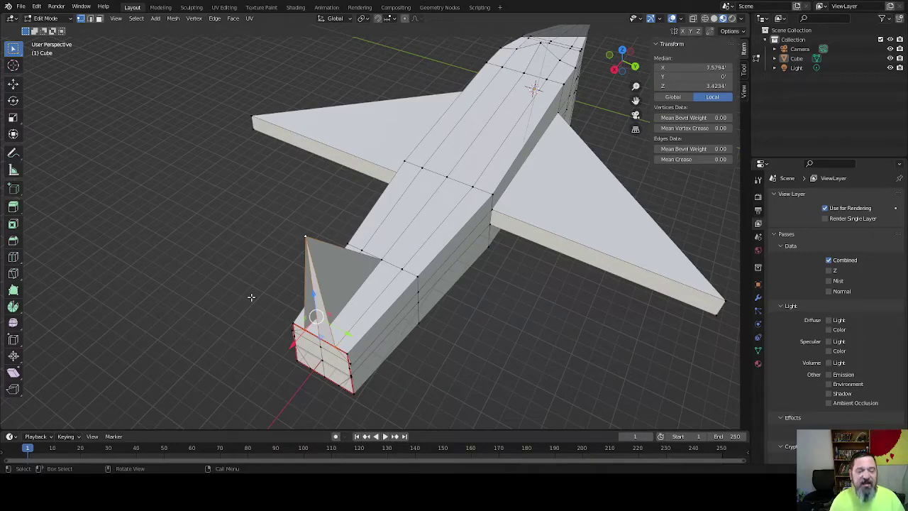
pyautogui.moveTo(230, 319); pyautogui.dragTo(502, 251, button='middle')
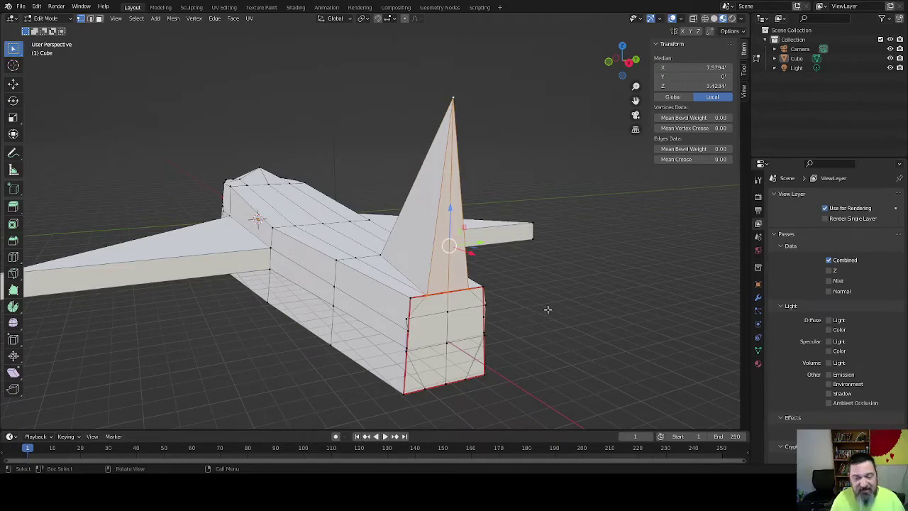
pyautogui.moveTo(548, 310); pyautogui.dragTo(488, 333, button='middle')
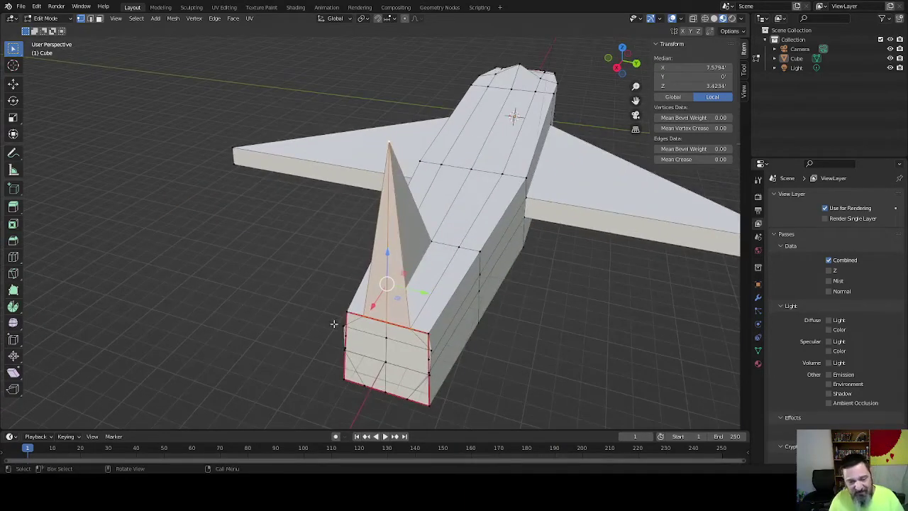
pyautogui.moveTo(334, 324); pyautogui.dragTo(238, 280, button='middle')
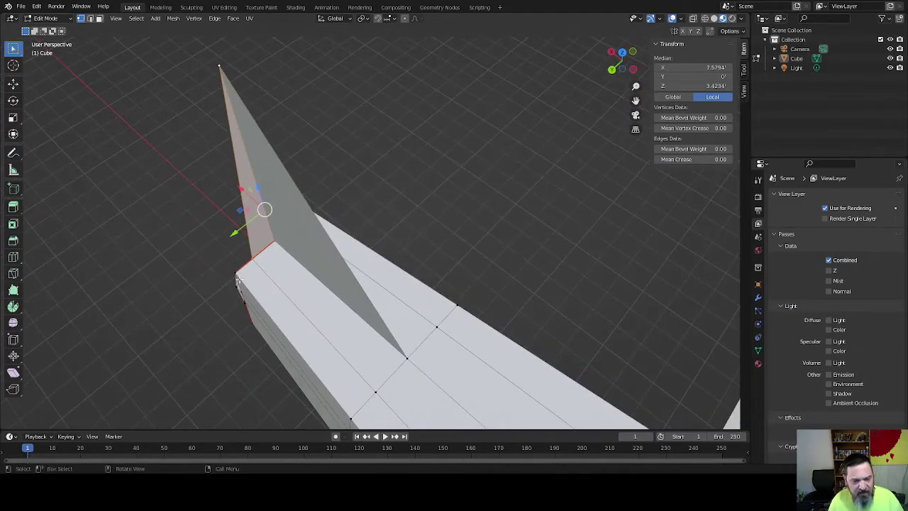
pyautogui.press('3')
pyautogui.click(270, 251)
pyautogui.moveTo(269, 252); pyautogui.dragTo(305, 255, button='middle')
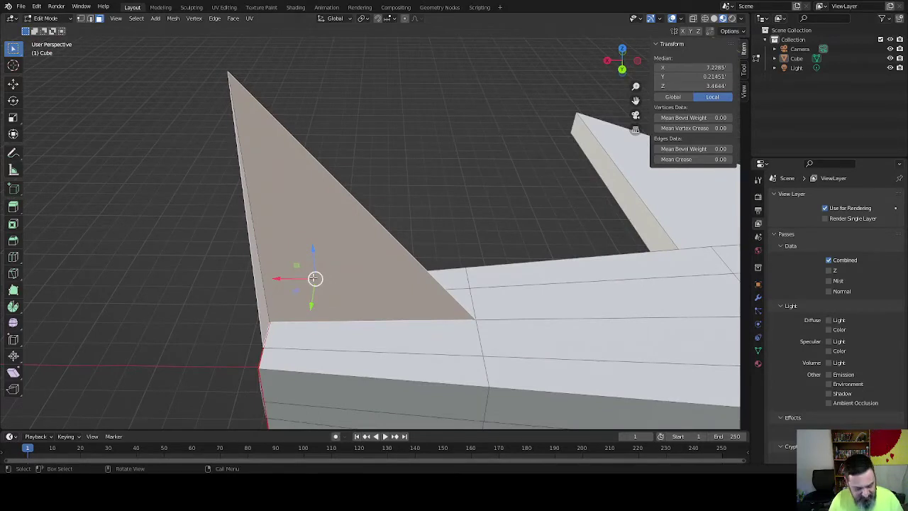
# Step: Fill a triangular face between the fin's base corner, lower vertex and tip
pyautogui.rightClick(315, 278)
pyautogui.press('Escape')
pyautogui.hotkey('alt', 'a')
pyautogui.moveTo(315, 277); pyautogui.dragTo(292, 290, button='middle')
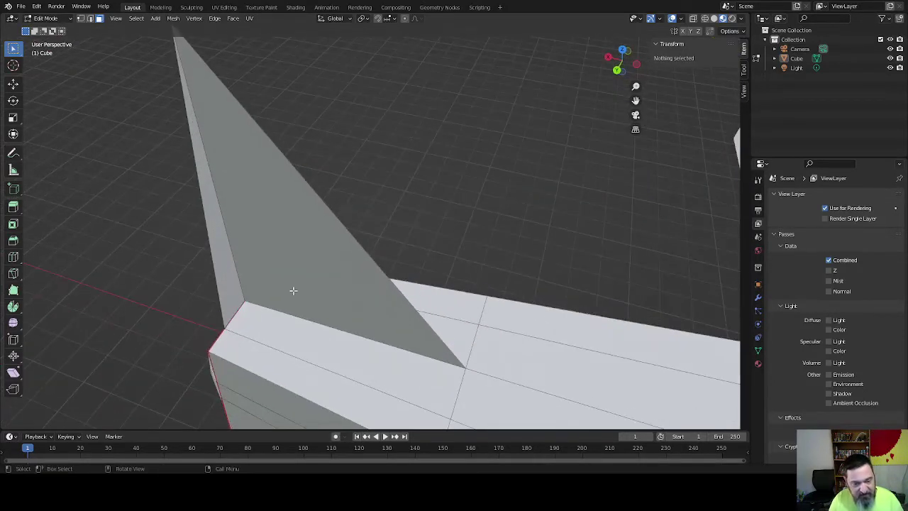
pyautogui.press('1')
pyautogui.click(224, 328)
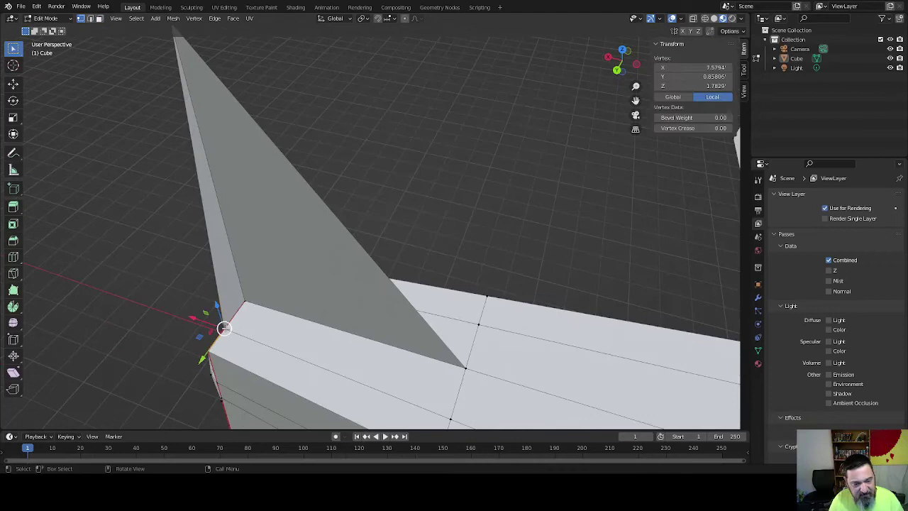
pyautogui.keyDown('shift'); pyautogui.click(462, 366); pyautogui.keyUp('shift')
pyautogui.moveTo(408, 233); pyautogui.dragTo(472, 284, button='middle')
pyautogui.keyDown('shift'); pyautogui.click(263, 91); pyautogui.keyUp('shift')
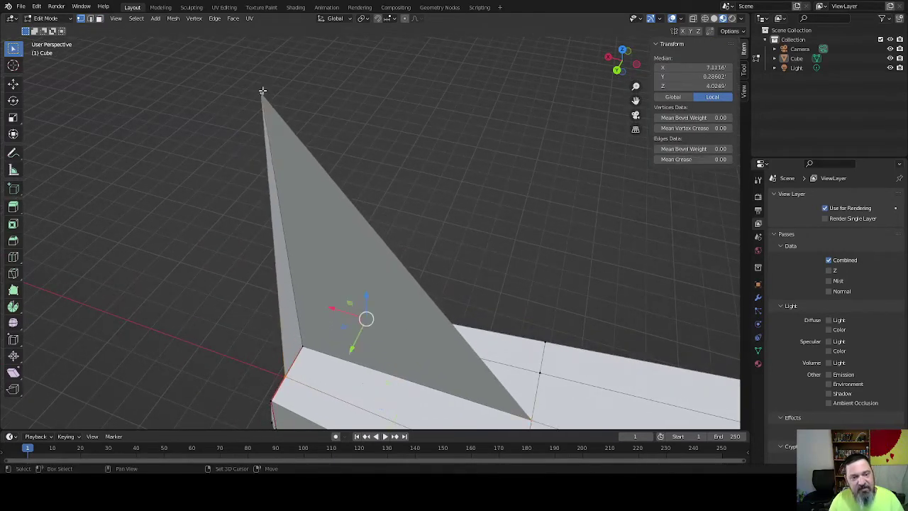
pyautogui.press('f')
# Step: Zoom around the whole ship to check the wings and upright tail fin
pyautogui.moveTo(189, 248); pyautogui.dragTo(199, 268, button='middle')
pyautogui.scroll(-5, 365, 243)
pyautogui.press('3')
pyautogui.scroll(4, 286, 291)
pyautogui.press('1')
pyautogui.scroll(4, 290, 251)
# Step: Dissolve the stray vertex on the rear face's edge to simplify its outline
pyautogui.click(339, 284)
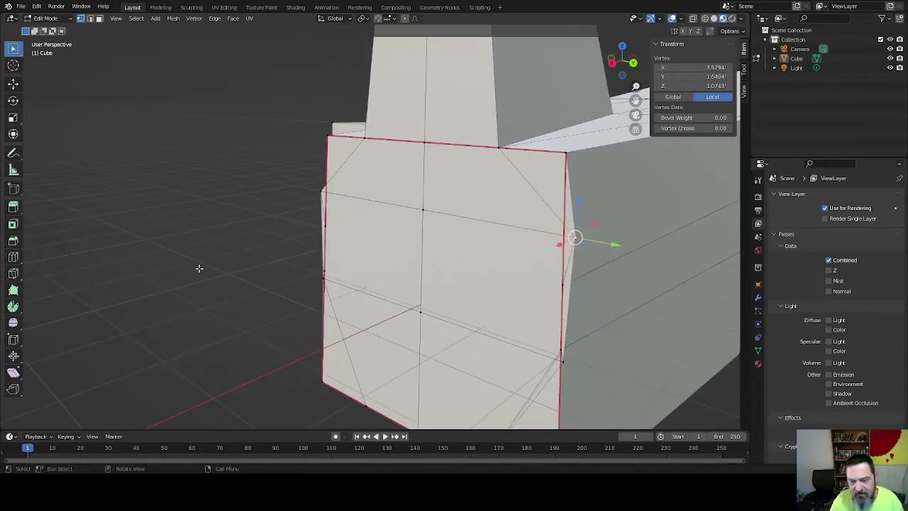
pyautogui.press('x')
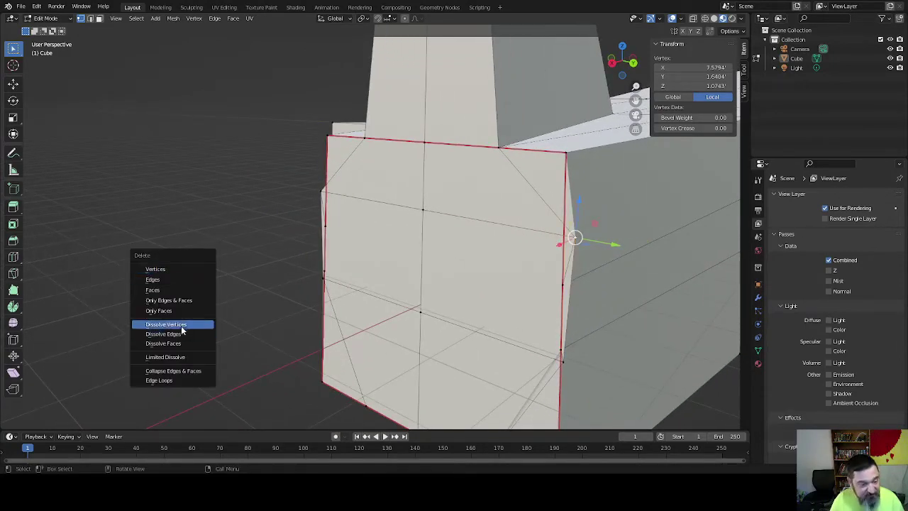
pyautogui.click(180, 324)
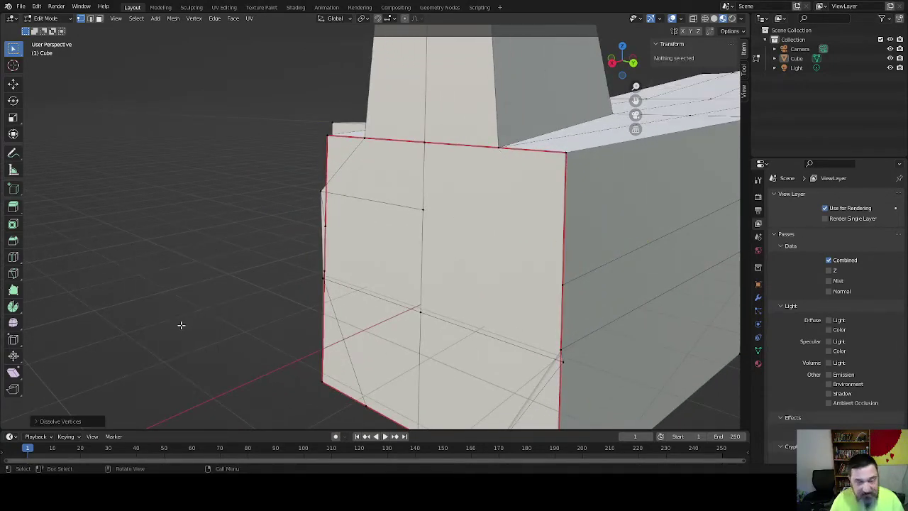
pyautogui.click(321, 192)
pyautogui.click(305, 213)
pyautogui.moveTo(304, 213); pyautogui.dragTo(261, 241, button='middle')
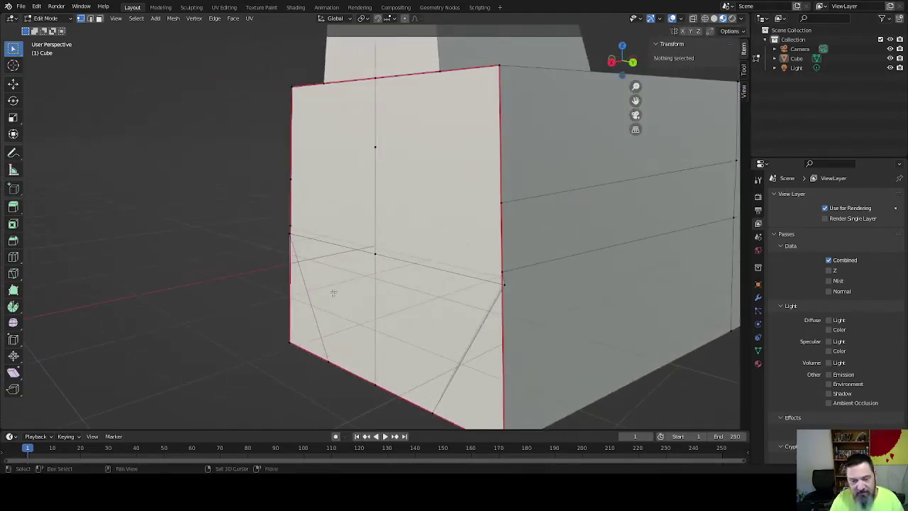
pyautogui.keyDown('shift'); pyautogui.moveTo(333, 292); pyautogui.dragTo(398, 292, button='middle'); pyautogui.keyUp('shift')
pyautogui.click(449, 293)
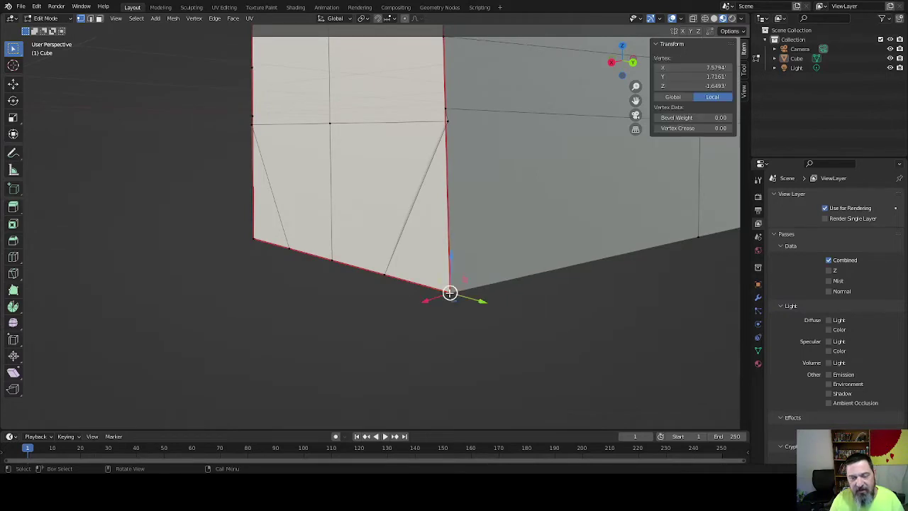
# Step: Merge two neighbouring rear-edge vertices at their center
pyautogui.moveTo(531, 179); pyautogui.dragTo(470, 201, button='middle')
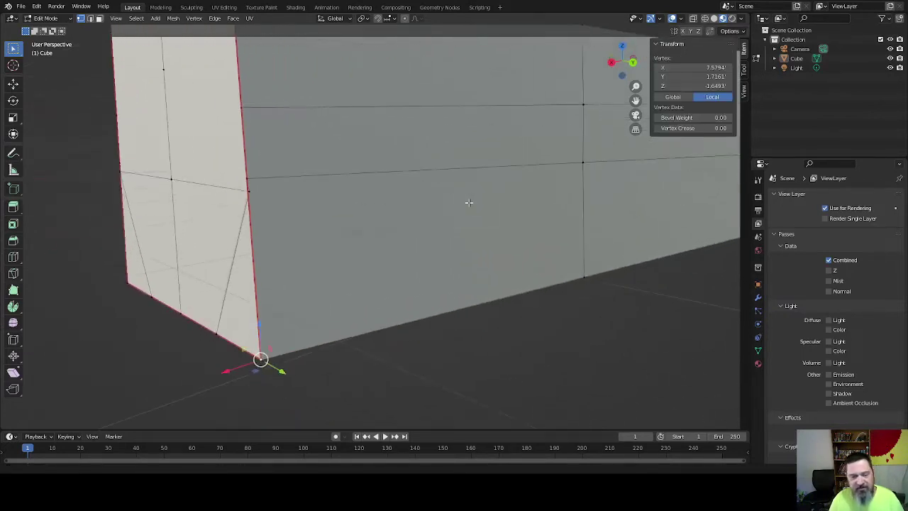
pyautogui.click(249, 190)
pyautogui.keyDown('shift'); pyautogui.click(248, 189); pyautogui.keyUp('shift')
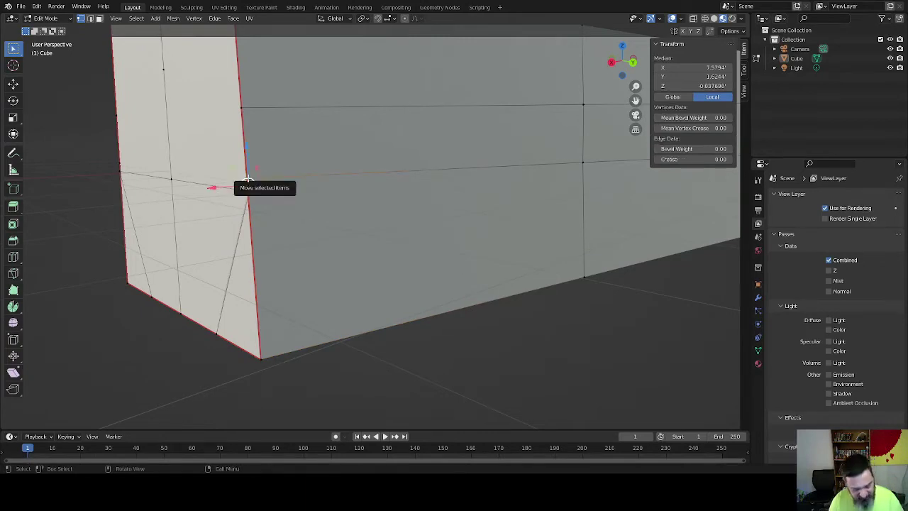
pyautogui.press('m')
pyautogui.click(248, 179)
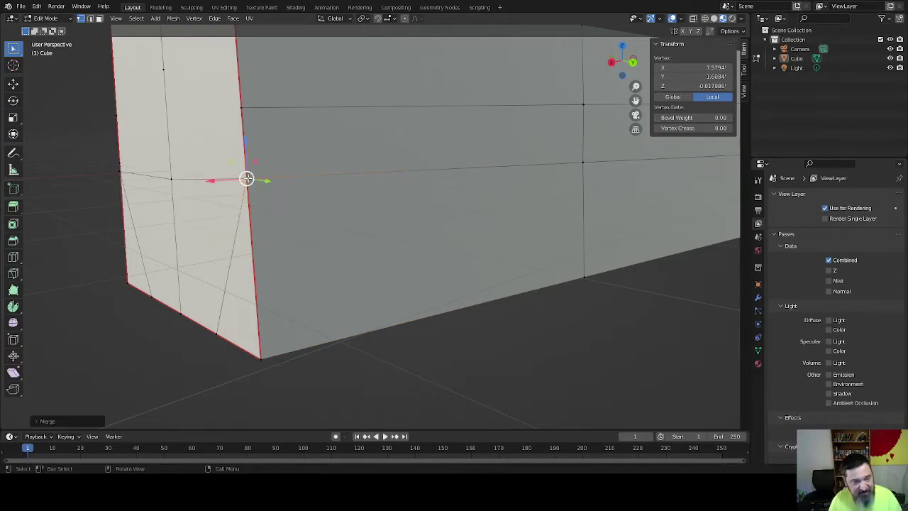
# Step: Slide the rear face's bottom-left vertex inward along Y
pyautogui.click(119, 171)
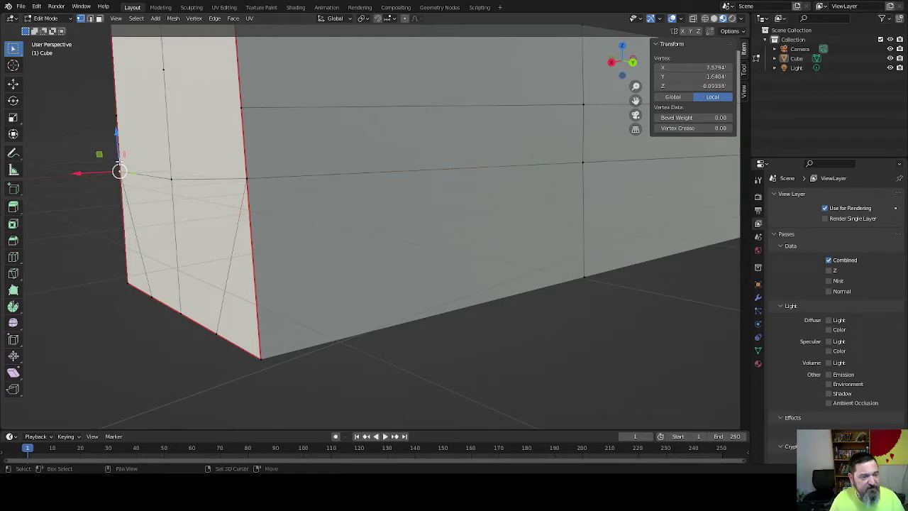
pyautogui.keyDown('shift'); pyautogui.click(118, 164); pyautogui.keyUp('shift')
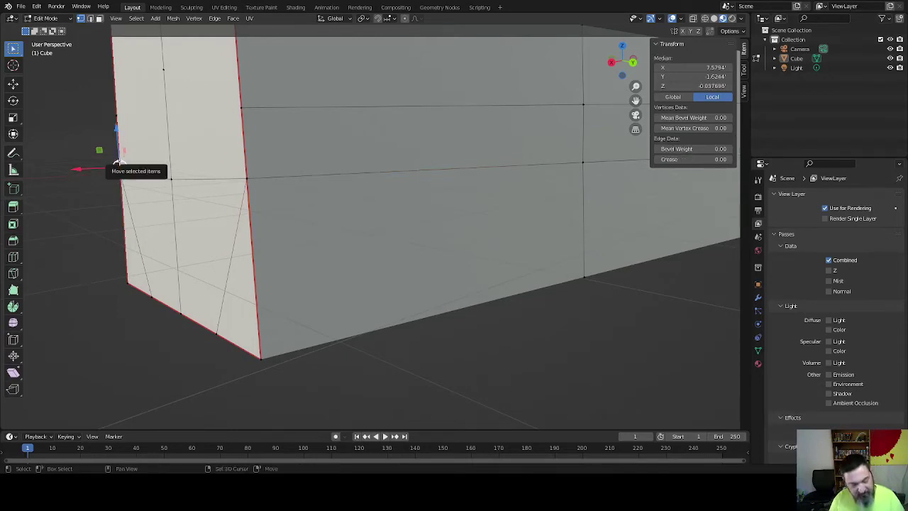
pyautogui.click(118, 164)
pyautogui.moveTo(102, 247); pyautogui.dragTo(106, 262, button='middle')
pyautogui.click(206, 328)
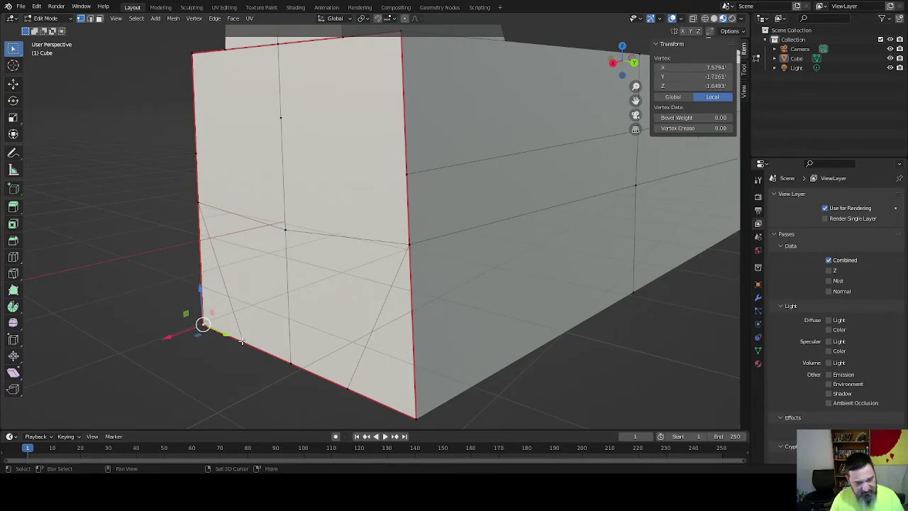
pyautogui.moveTo(222, 334); pyautogui.dragTo(243, 342)
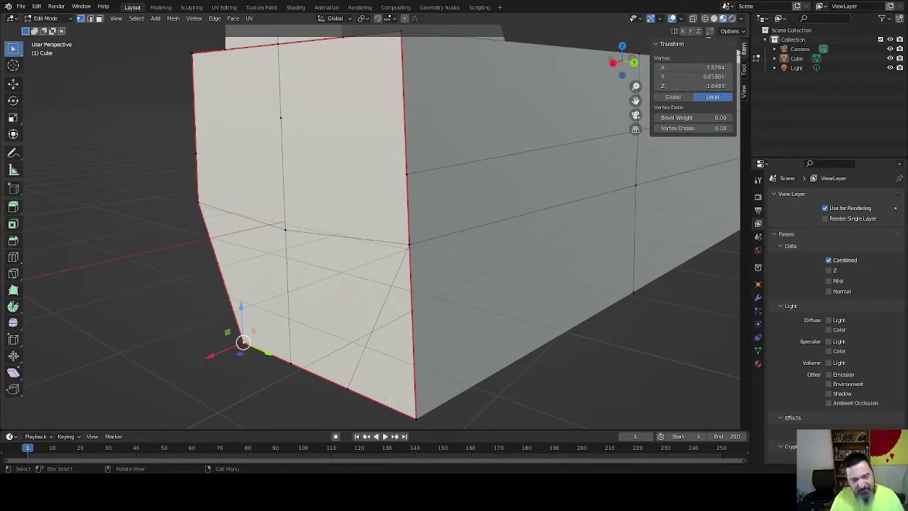
# Step: Merge the rear face's bottom-right corner into the nearby edge vertex
pyautogui.click(417, 414)
pyautogui.keyDown('shift'); pyautogui.click(348, 389); pyautogui.keyUp('shift')
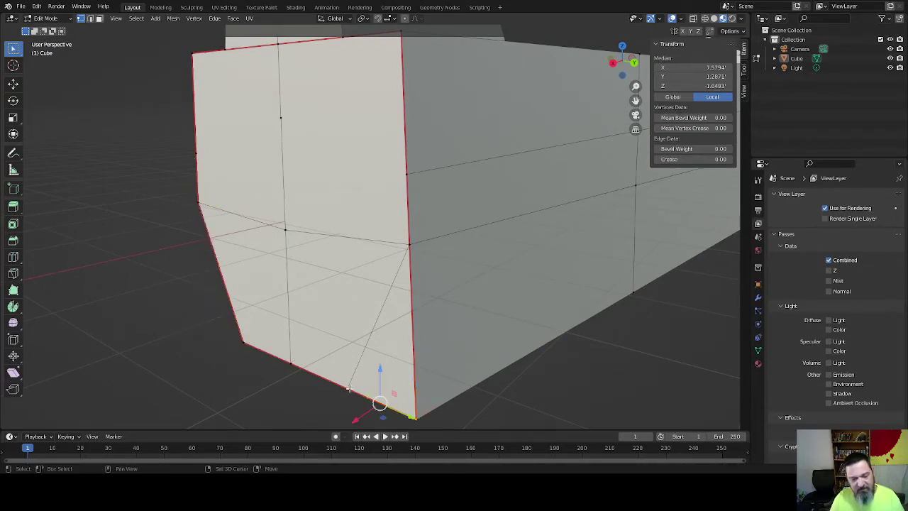
pyautogui.press('m')
pyautogui.click(315, 382)
pyautogui.moveTo(410, 365); pyautogui.dragTo(468, 259, button='middle')
# Step: Dissolve the extra vertex in the middle of the rear face
pyautogui.click(474, 243)
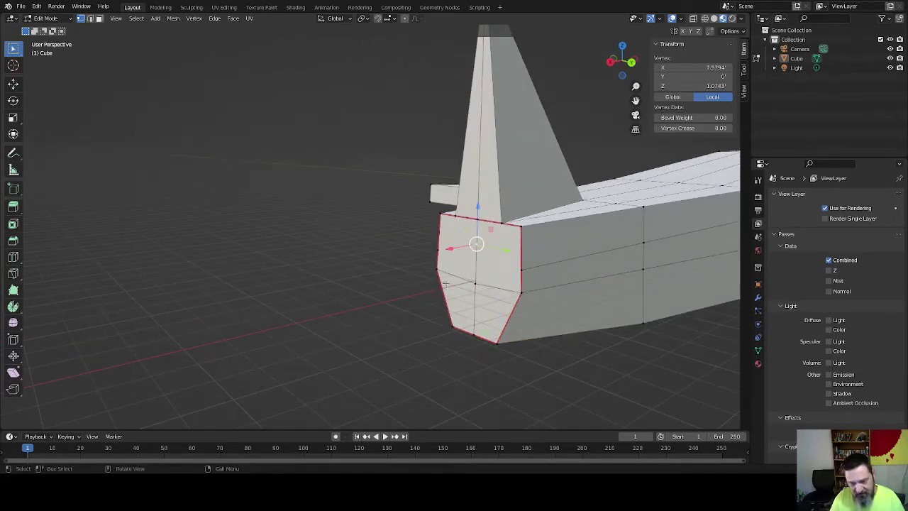
pyautogui.press('x')
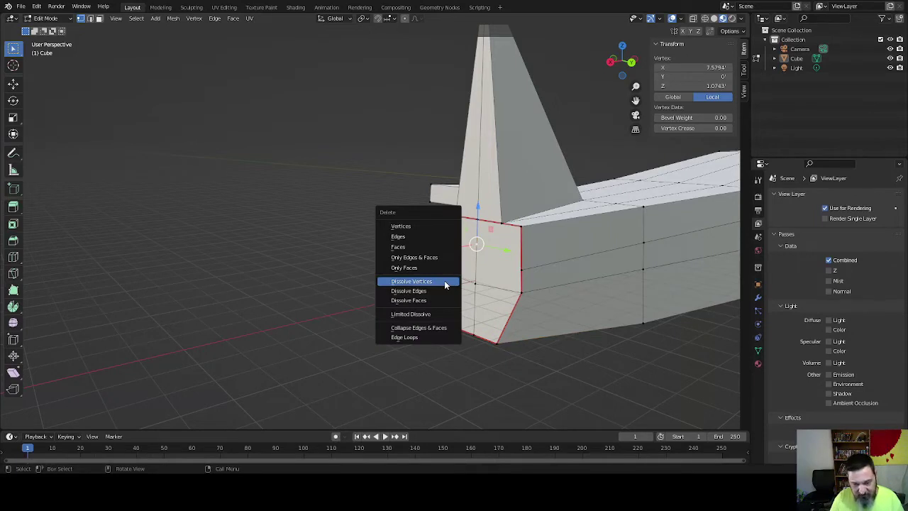
pyautogui.click(446, 282)
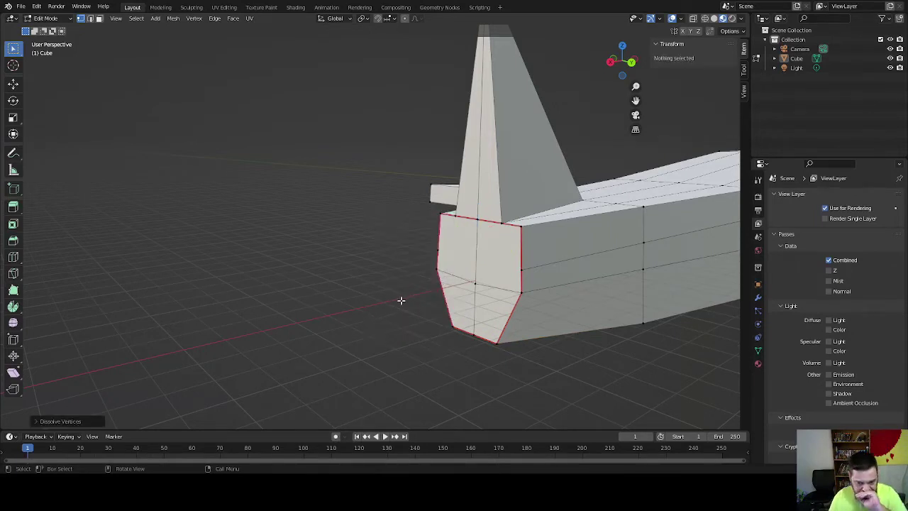
# Step: Merge each doubled corner vertex pair at the tail at their center
pyautogui.moveTo(399, 306); pyautogui.dragTo(319, 291, button='middle')
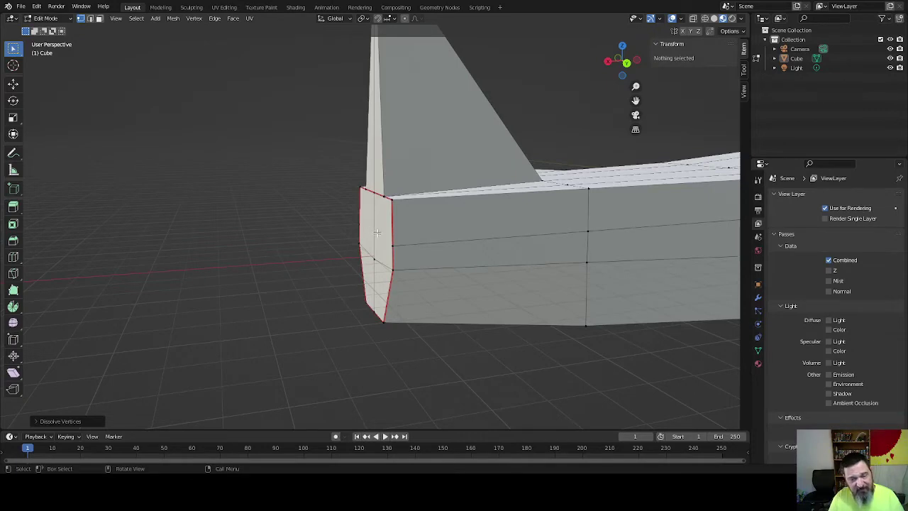
pyautogui.scroll(2, 344, 262)
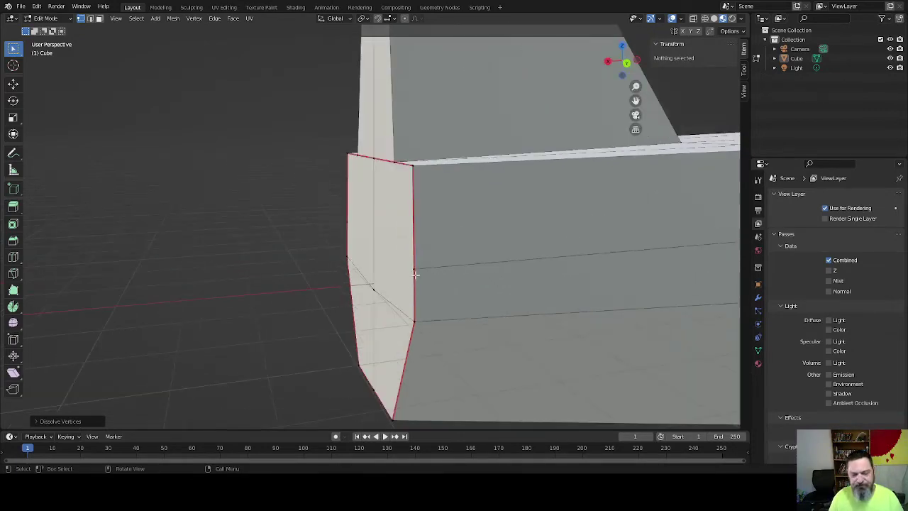
pyautogui.click(415, 274)
pyautogui.keyDown('shift'); pyautogui.moveTo(310, 313); pyautogui.dragTo(330, 272, button='middle'); pyautogui.keyUp('shift')
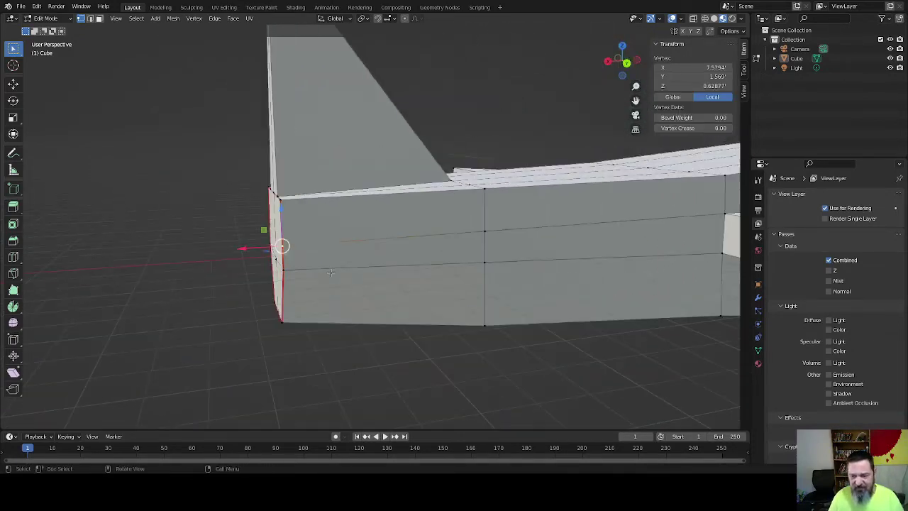
pyautogui.keyDown('shift'); pyautogui.click(283, 272); pyautogui.keyUp('shift')
pyautogui.press('m')
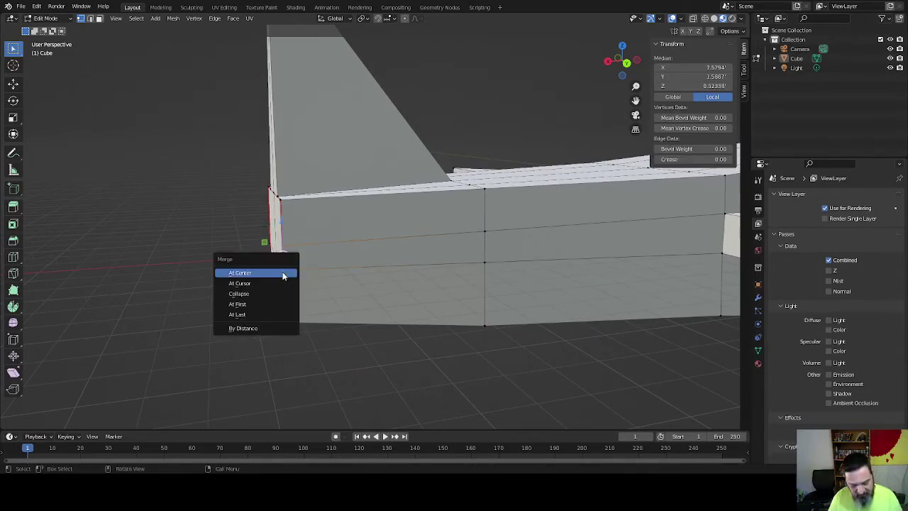
pyautogui.click(240, 272)
pyautogui.moveTo(284, 267); pyautogui.dragTo(305, 286, button='middle')
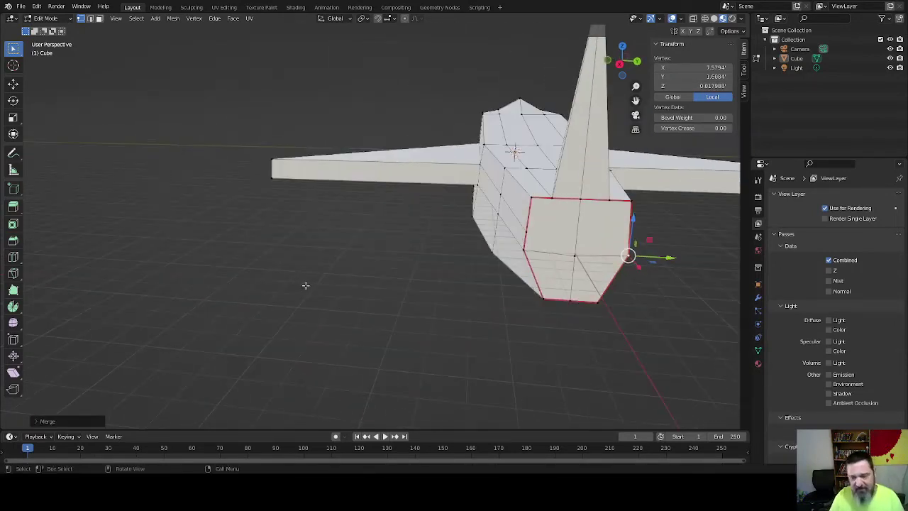
pyautogui.keyDown('shift'); pyautogui.click(523, 253); pyautogui.keyUp('shift')
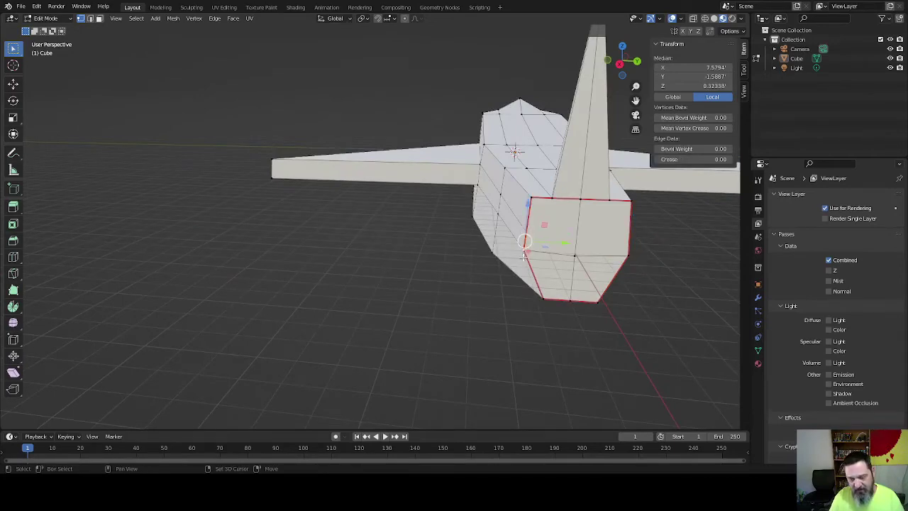
pyautogui.press('m')
pyautogui.click(523, 258)
# Step: Lower both upper rear vertices by 1 along Z to form an octagonal outline
pyautogui.moveTo(446, 253); pyautogui.dragTo(521, 235, button='middle')
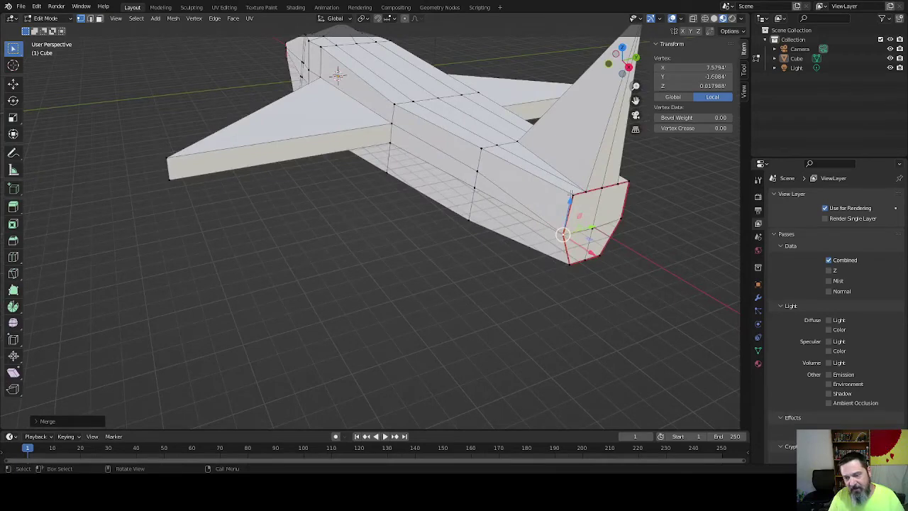
pyautogui.moveTo(657, 215); pyautogui.dragTo(546, 170, button='middle')
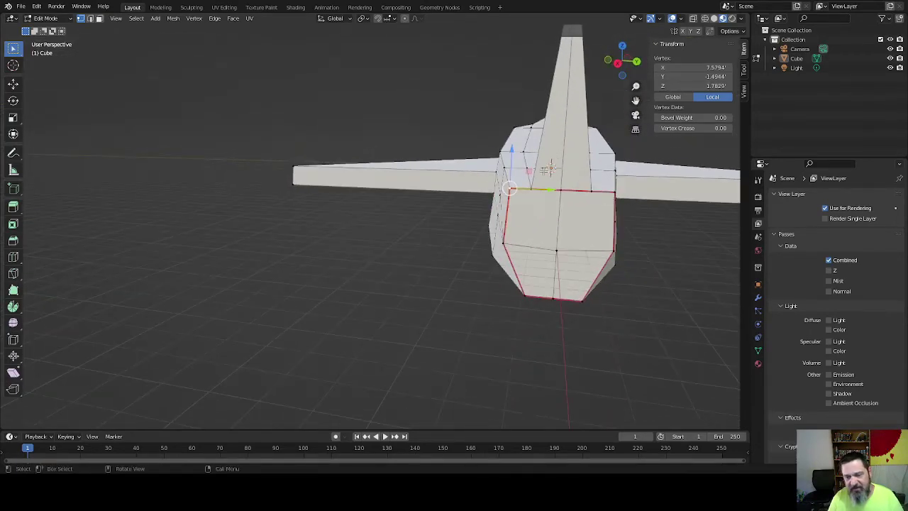
pyautogui.press('g')
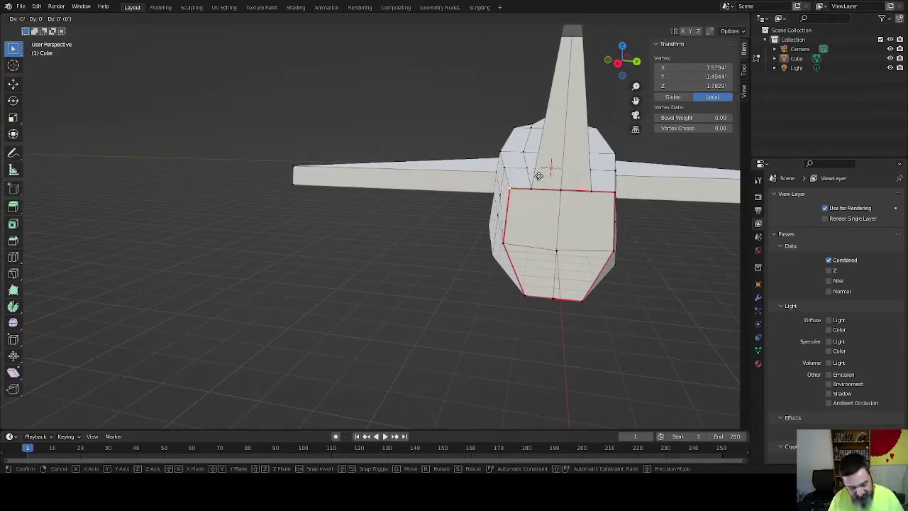
pyautogui.press('z')
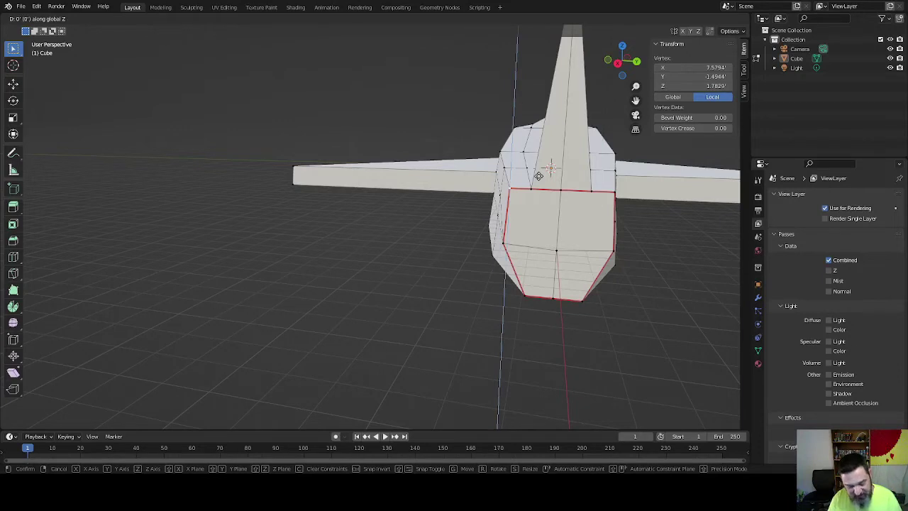
pyautogui.write('-3')
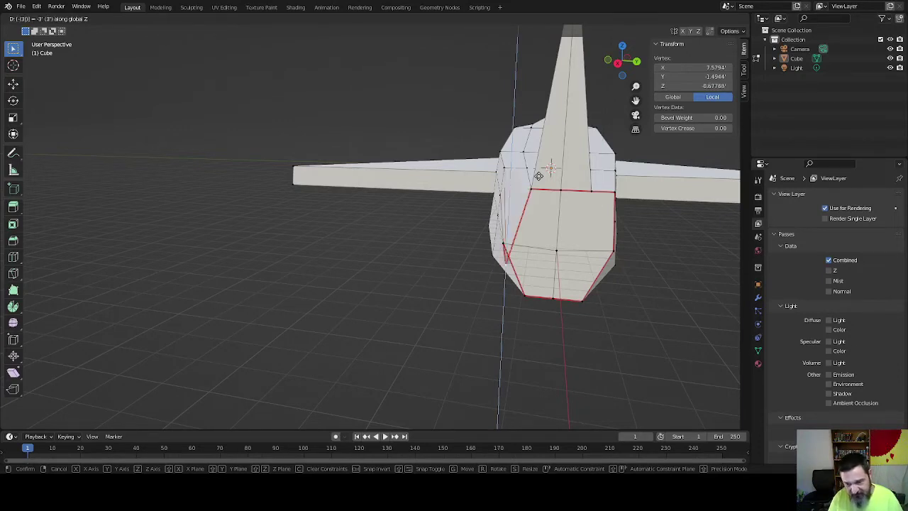
pyautogui.press('BackSpace')
pyautogui.write('1')
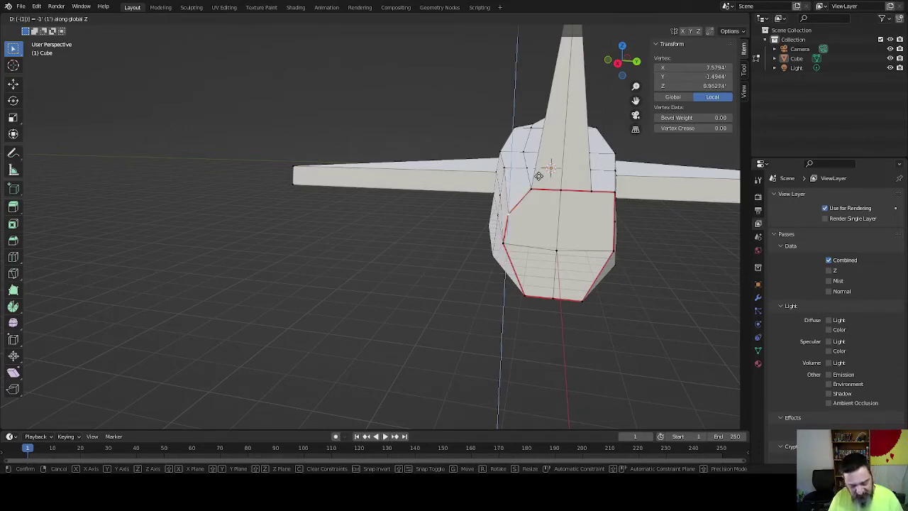
pyautogui.press('Return')
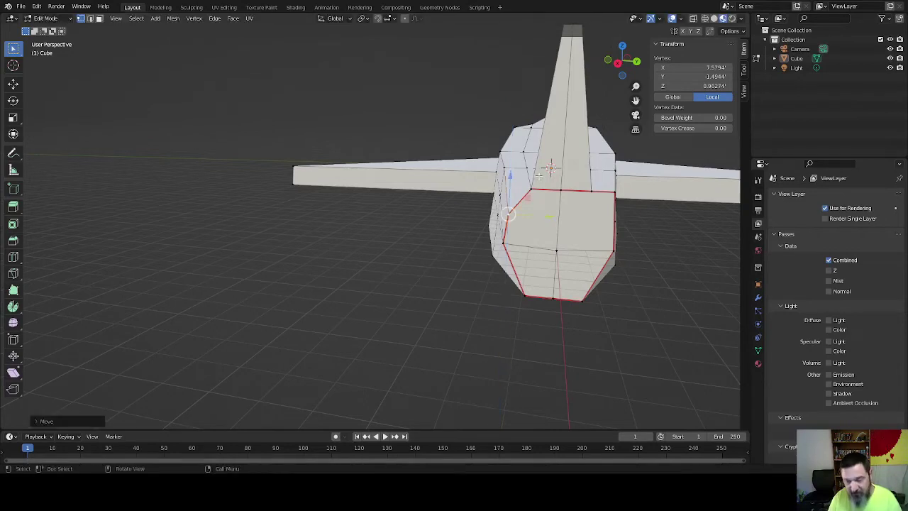
pyautogui.click(613, 192)
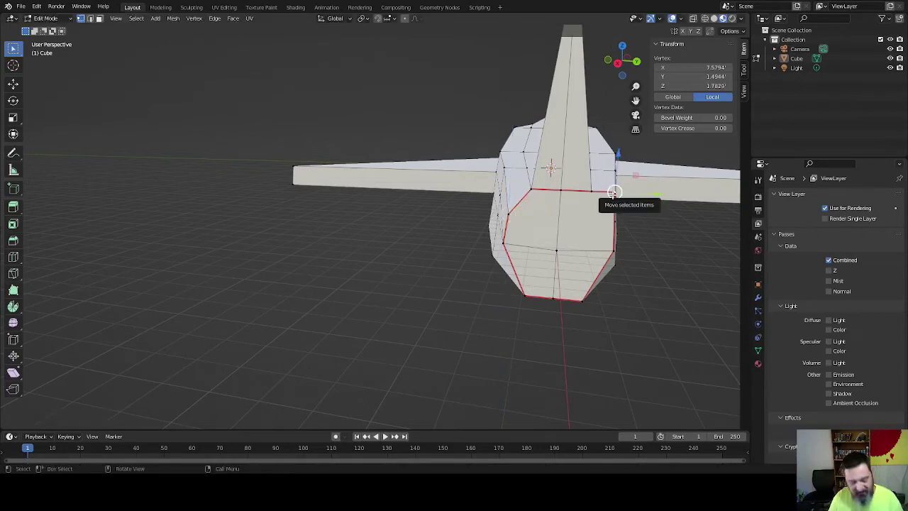
pyautogui.press('g')
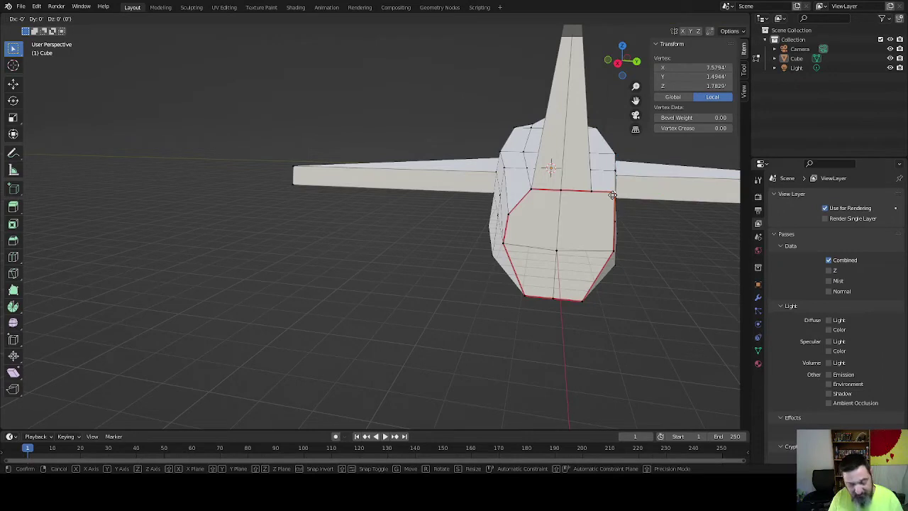
pyautogui.press('z')
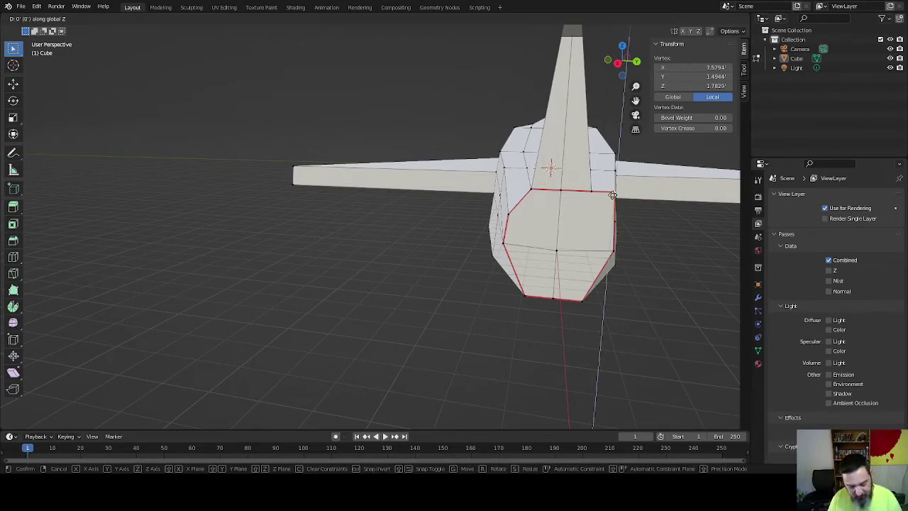
pyautogui.write('-1|0| = -1')
pyautogui.press('Return')
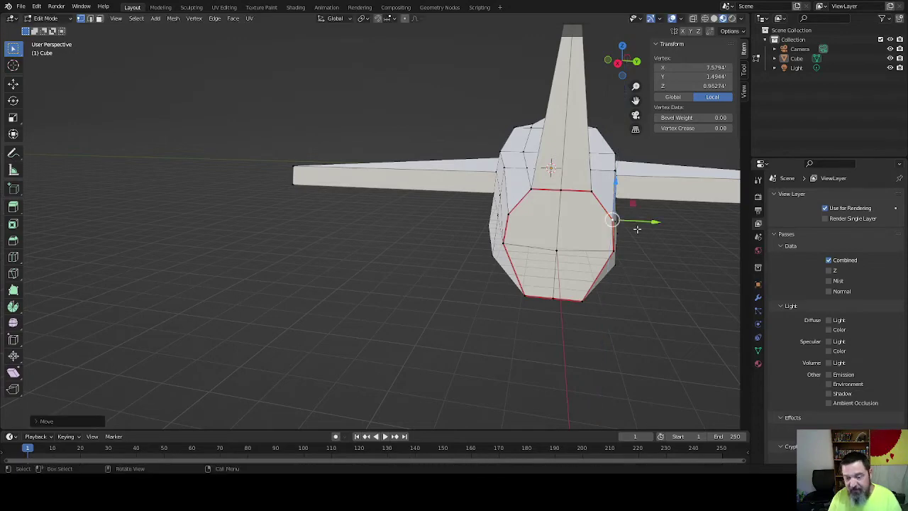
pyautogui.moveTo(667, 286); pyautogui.dragTo(560, 298, button='middle')
pyautogui.moveTo(371, 293); pyautogui.dragTo(341, 298, button='middle')
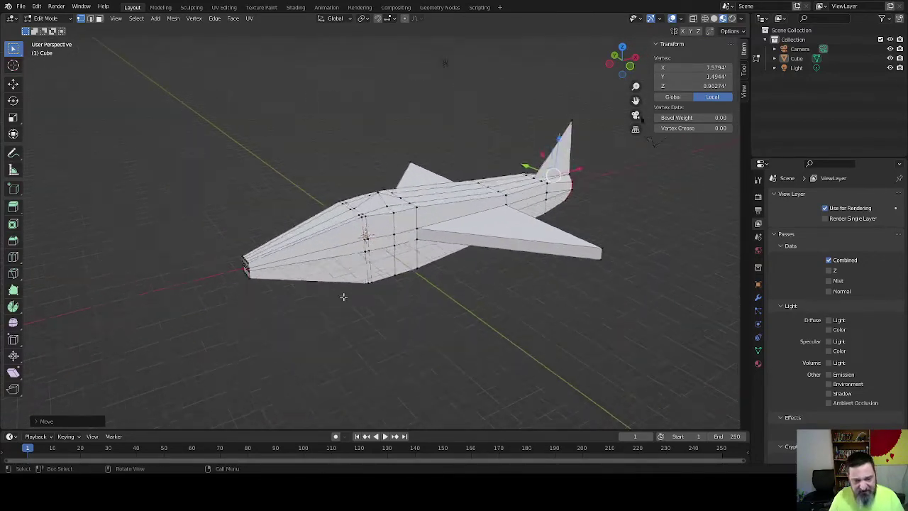
pyautogui.scroll(8, 341, 298)
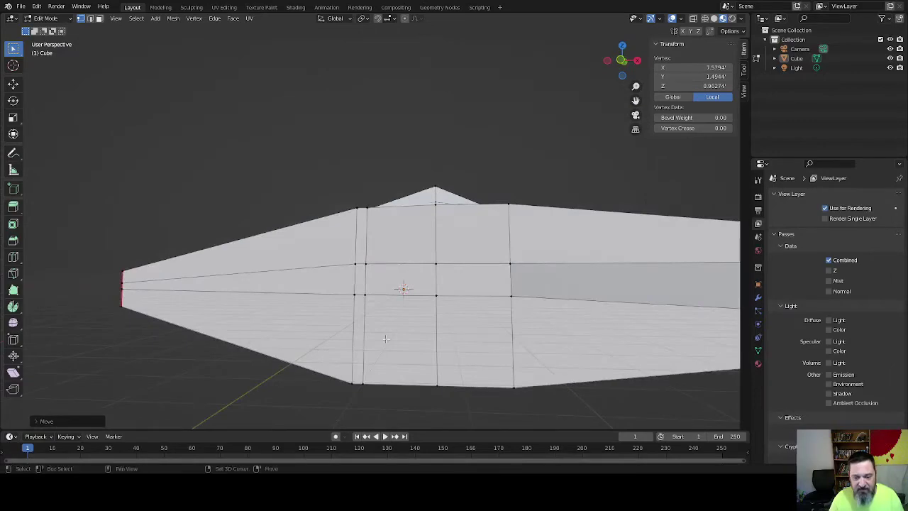
pyautogui.moveTo(402, 288); pyautogui.dragTo(328, 244, button='middle')
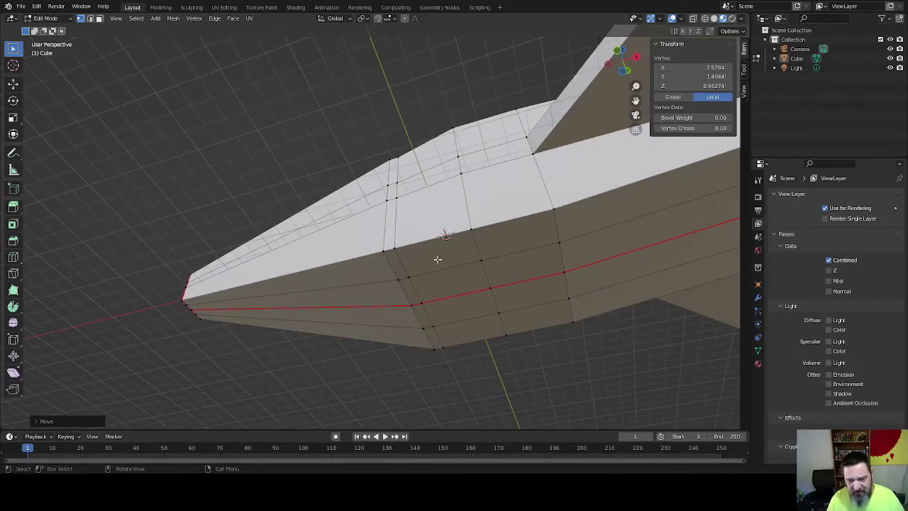
pyautogui.moveTo(438, 259); pyautogui.dragTo(464, 252, button='middle')
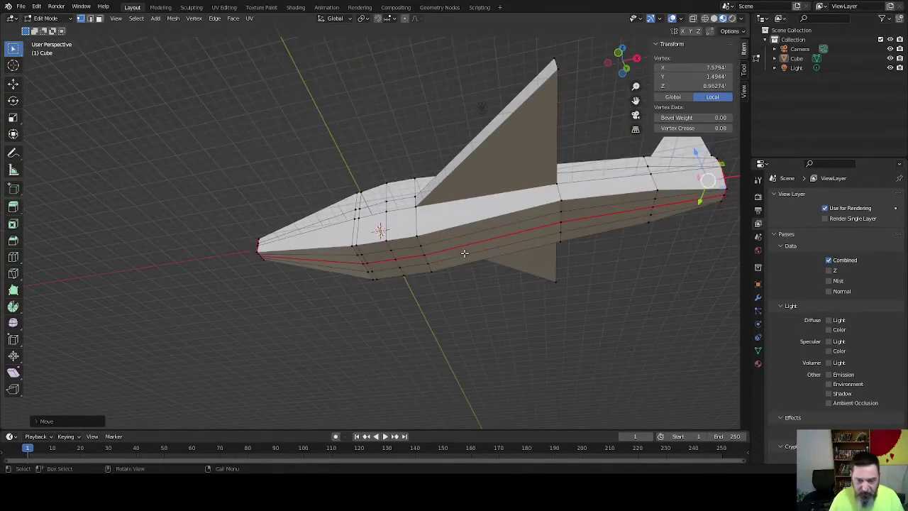
pyautogui.click(560, 201)
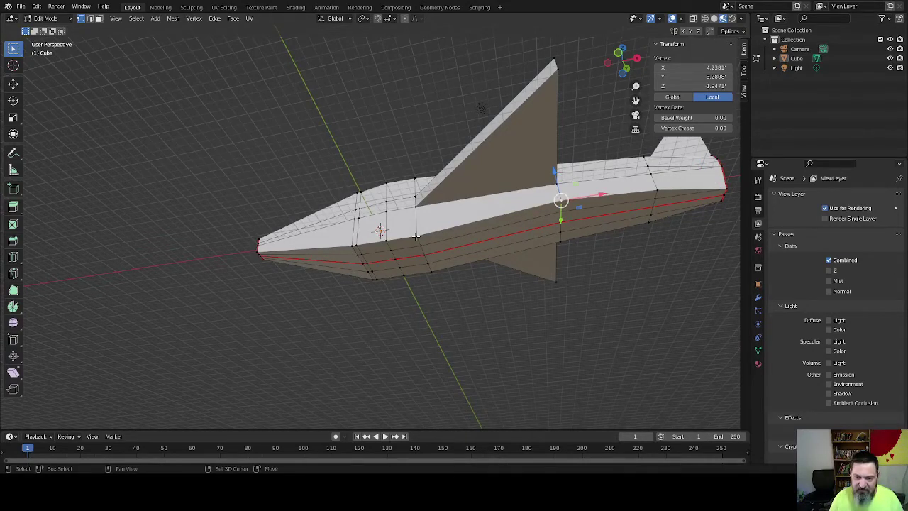
pyautogui.click(380, 231)
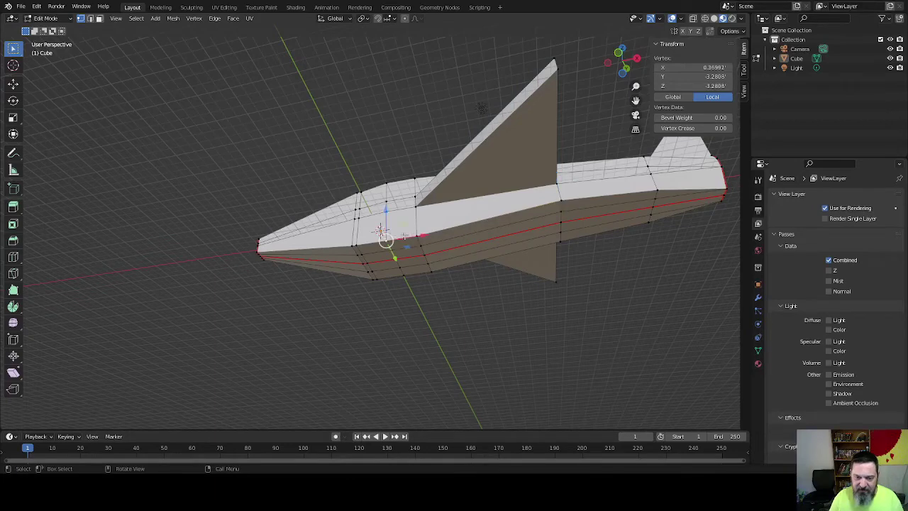
pyautogui.moveTo(391, 252); pyautogui.dragTo(357, 266, button='middle')
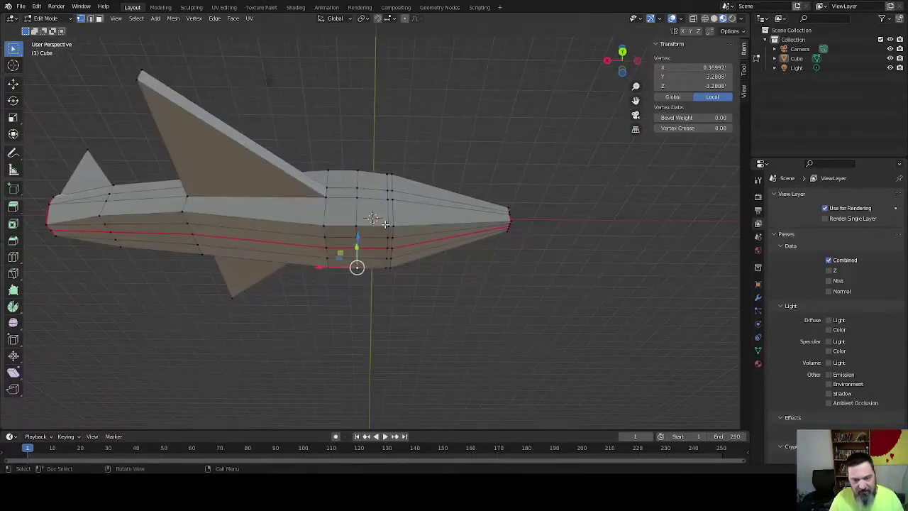
pyautogui.keyDown('shift'); pyautogui.click(355, 227); pyautogui.keyUp('shift')
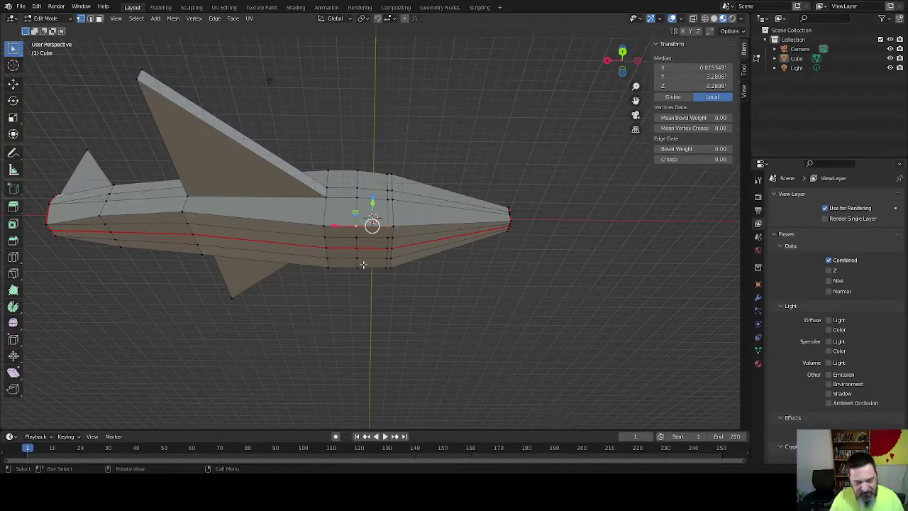
pyautogui.press('m')
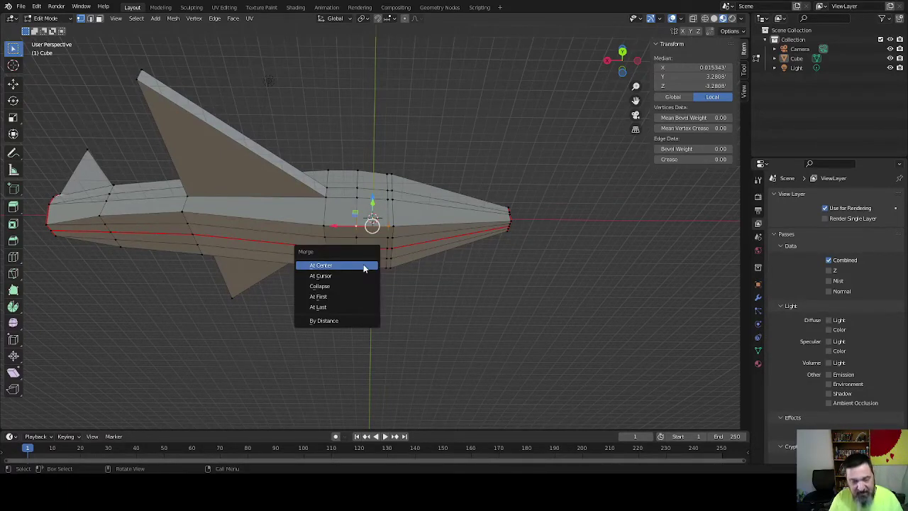
pyautogui.click(363, 266)
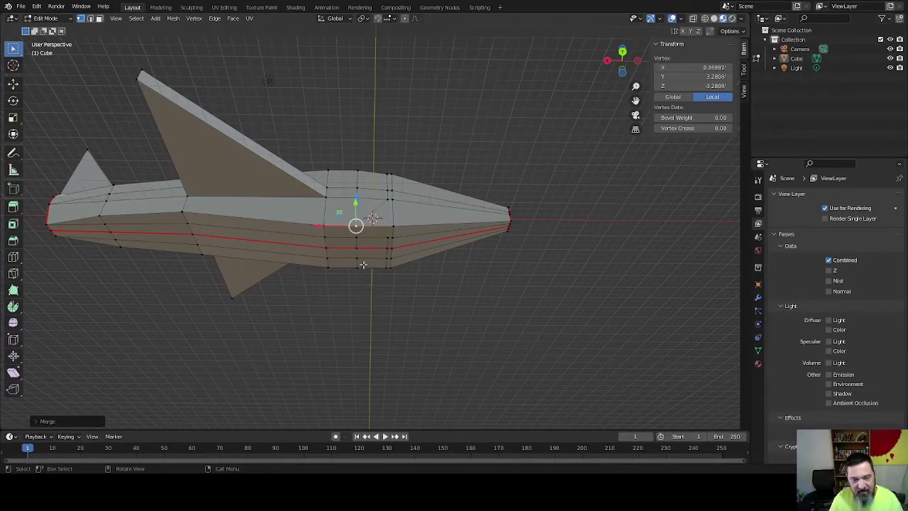
pyautogui.keyDown('shift'); pyautogui.click(355, 228); pyautogui.keyUp('shift')
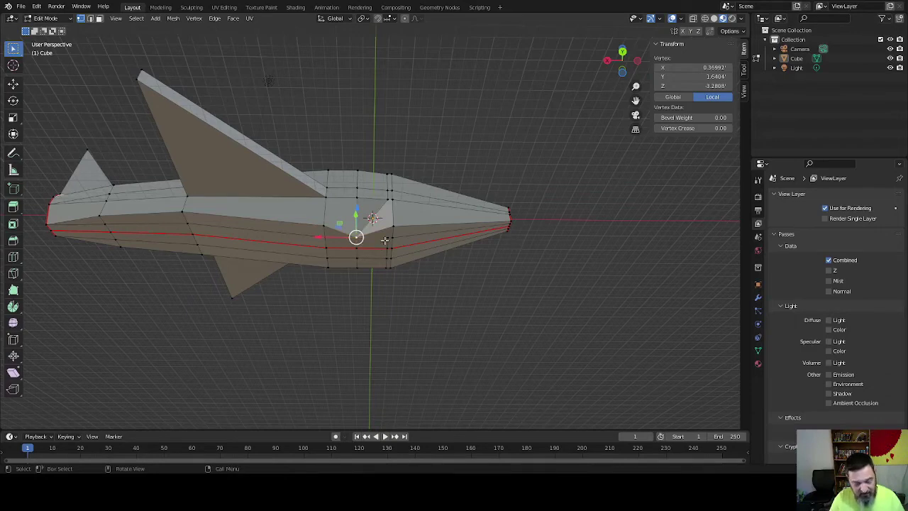
pyautogui.hotkey('ctrl', 'z')
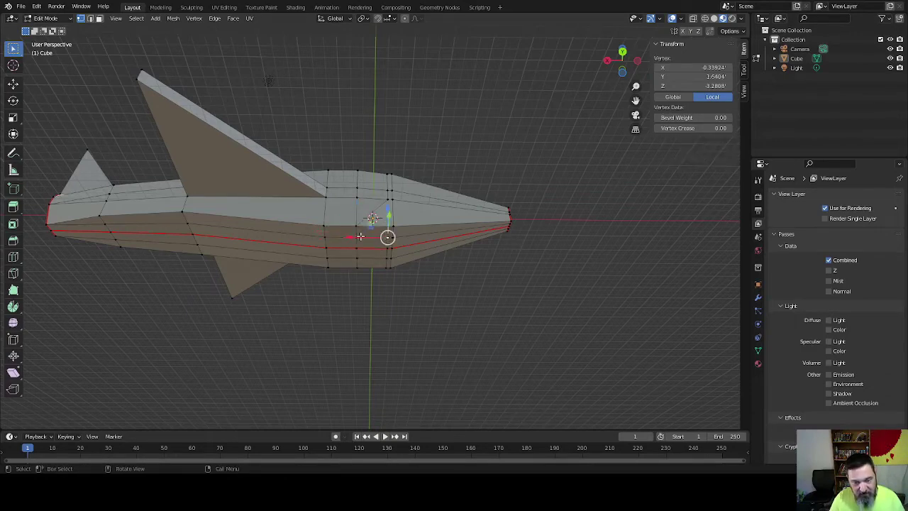
pyautogui.keyDown('shift'); pyautogui.click(358, 237); pyautogui.keyUp('shift')
pyautogui.click(358, 237)
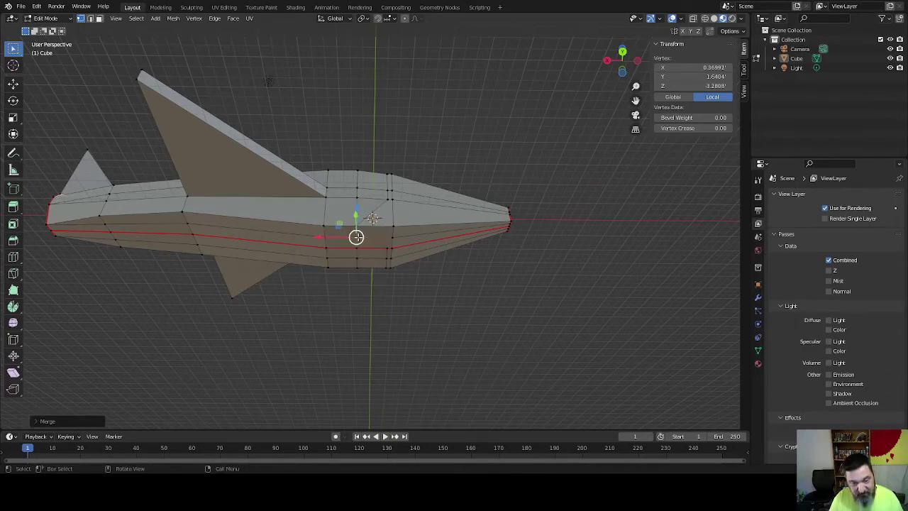
pyautogui.click(383, 248)
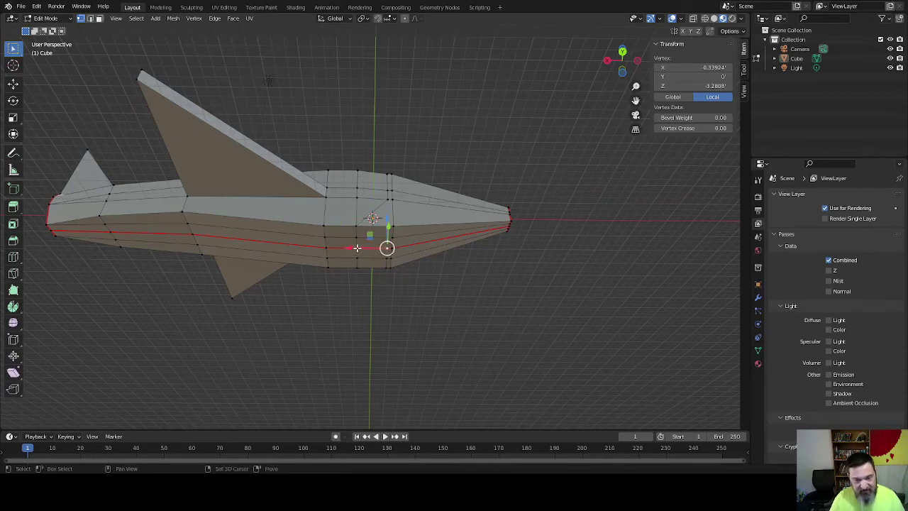
pyautogui.keyDown('shift'); pyautogui.click(357, 248); pyautogui.keyUp('shift')
pyautogui.press('g')
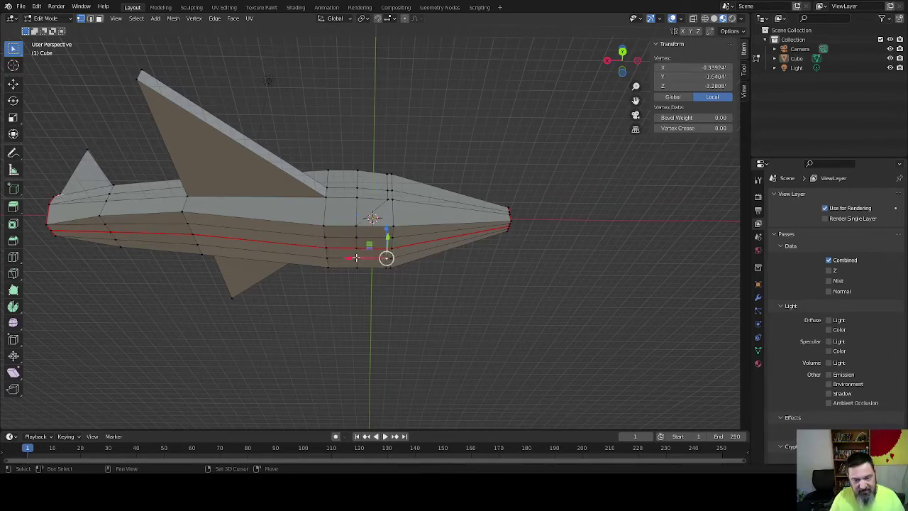
pyautogui.click(379, 266)
pyautogui.hotkey('shift', 'r')
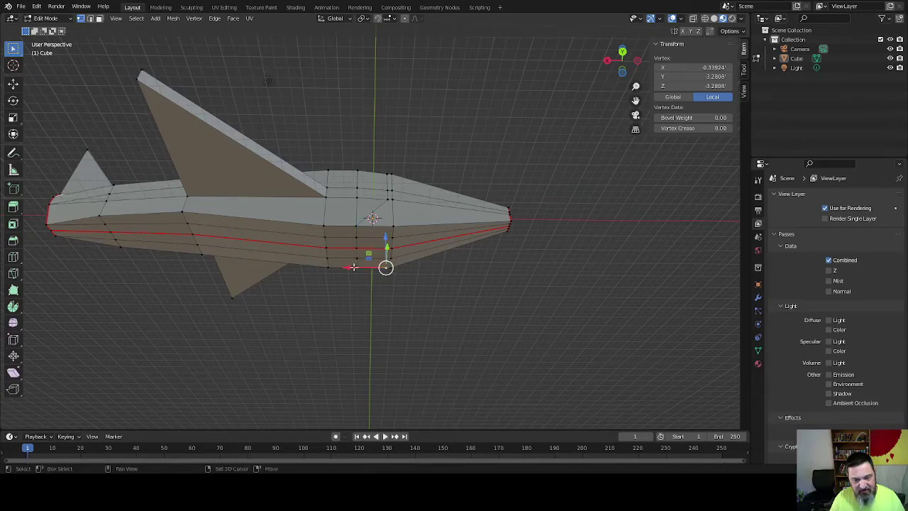
pyautogui.moveTo(357, 265); pyautogui.dragTo(357, 245, button='middle')
# Step: Raise two top hull vertices along Z into a pointed cockpit ridge
pyautogui.click(362, 247)
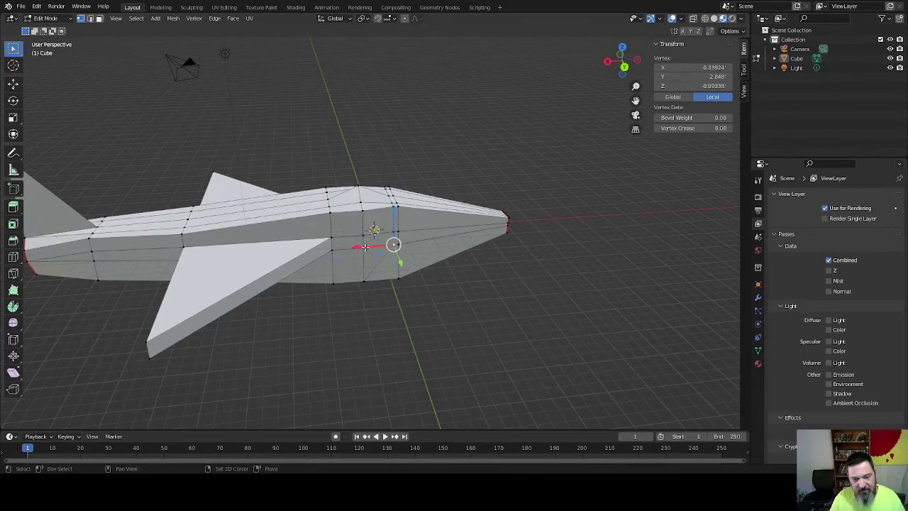
pyautogui.keyDown('alt'); pyautogui.click(364, 247); pyautogui.keyUp('alt')
pyautogui.click(363, 248)
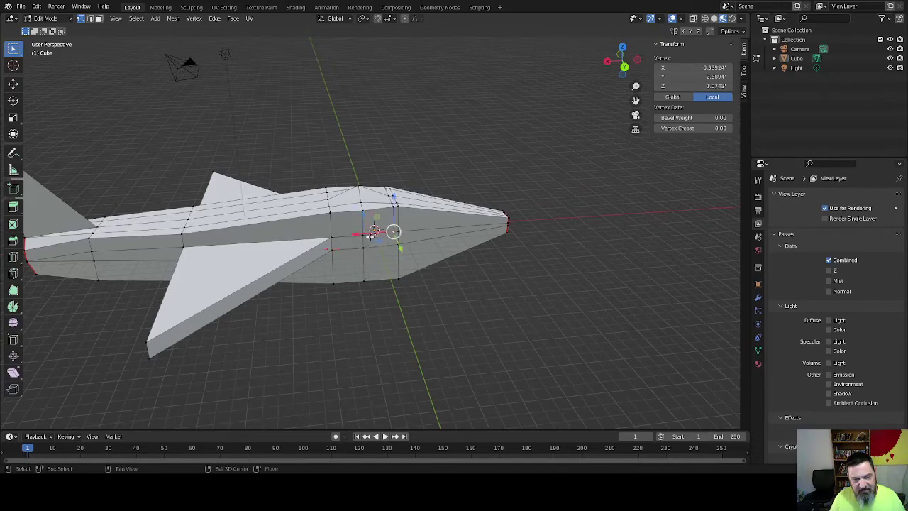
pyautogui.click(363, 235)
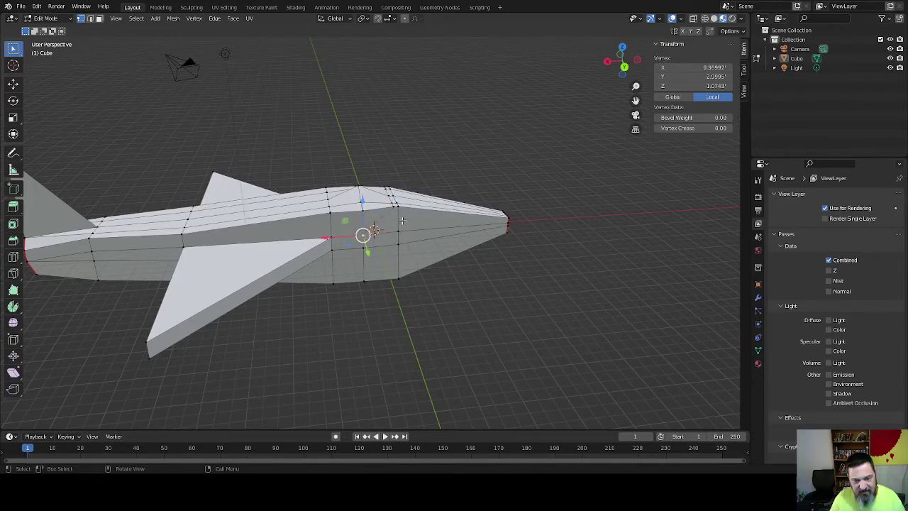
pyautogui.keyDown('shift'); pyautogui.click(374, 229); pyautogui.keyUp('shift')
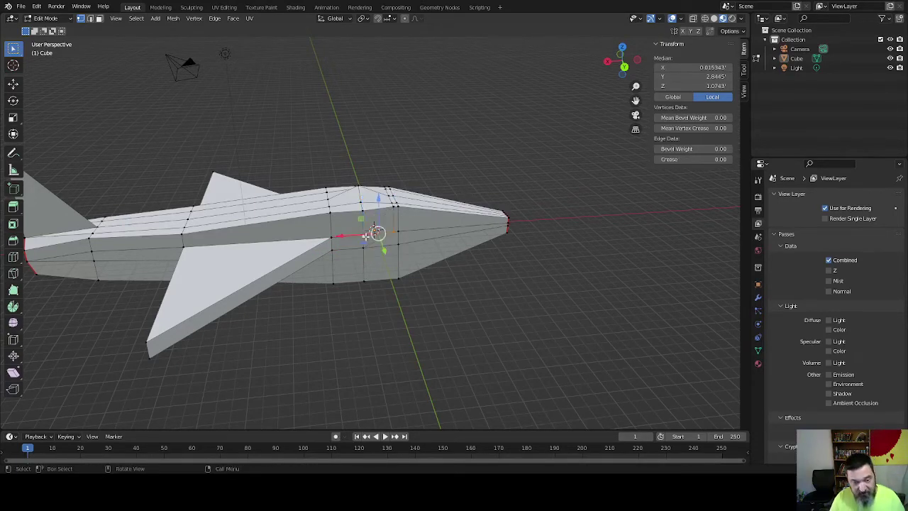
pyautogui.moveTo(380, 198); pyautogui.dragTo(379, 177)
pyautogui.rightClick(379, 178)
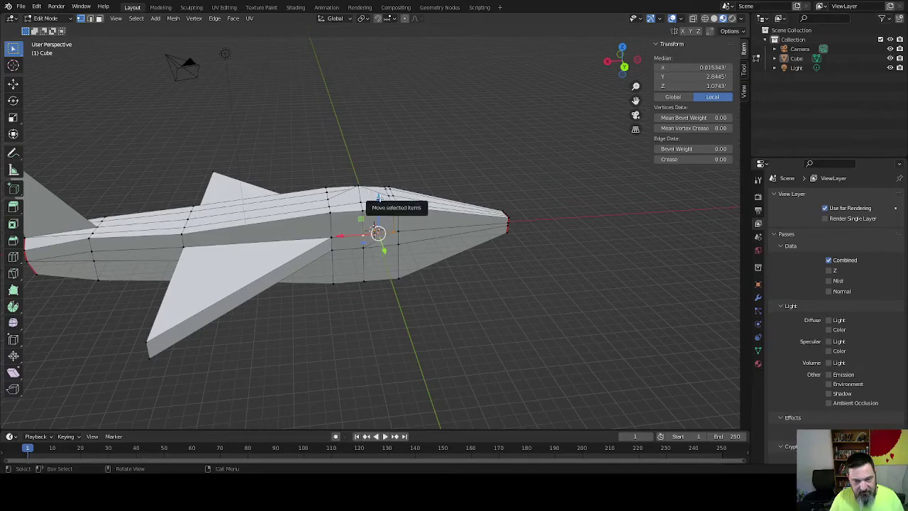
pyautogui.moveTo(378, 200); pyautogui.dragTo(383, 180)
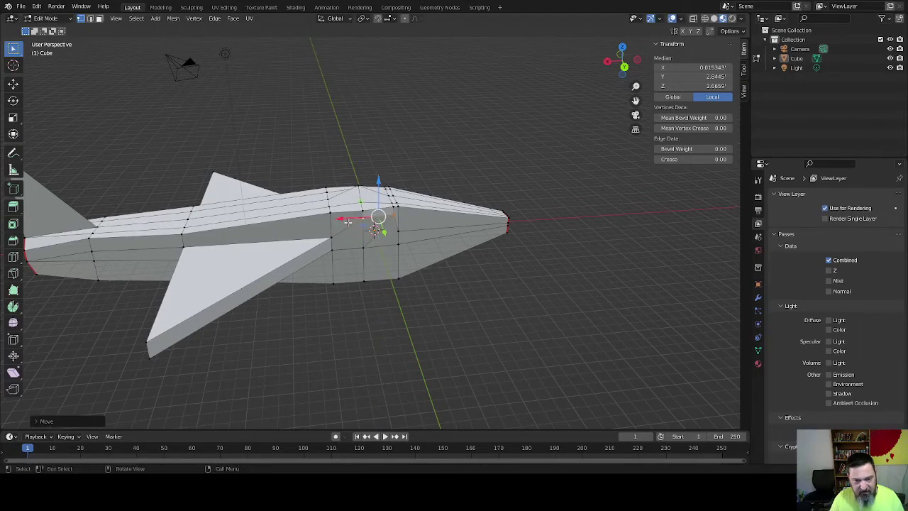
# Step: Undo the stray sideways X move of the vertex beside the cockpit peak
pyautogui.click(361, 218)
pyautogui.moveTo(325, 220); pyautogui.dragTo(310, 235)
pyautogui.scroll(3, 310, 235)
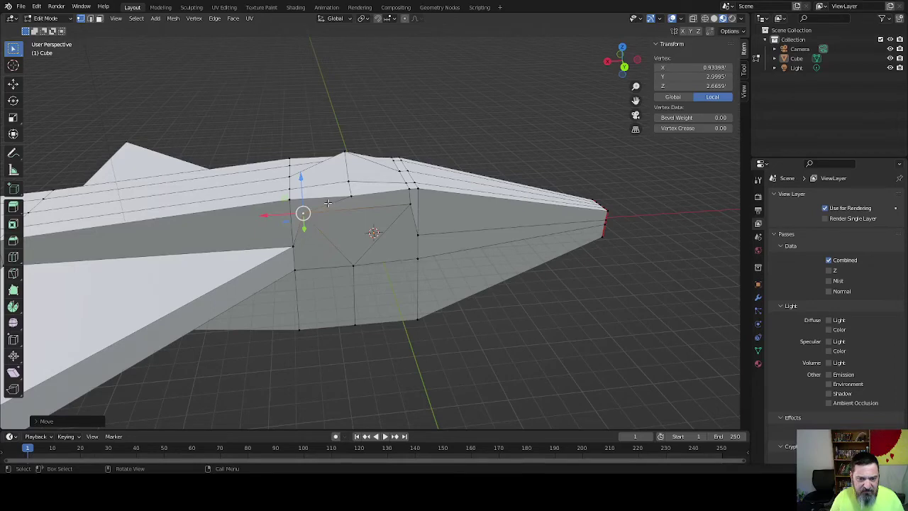
pyautogui.moveTo(329, 205); pyautogui.dragTo(312, 182, button='middle')
pyautogui.hotkey('ctrl', 'z')
pyautogui.hotkey('ctrl', 'z')
pyautogui.hotkey('ctrl', 'z')
pyautogui.hotkey('ctrl', 'z')
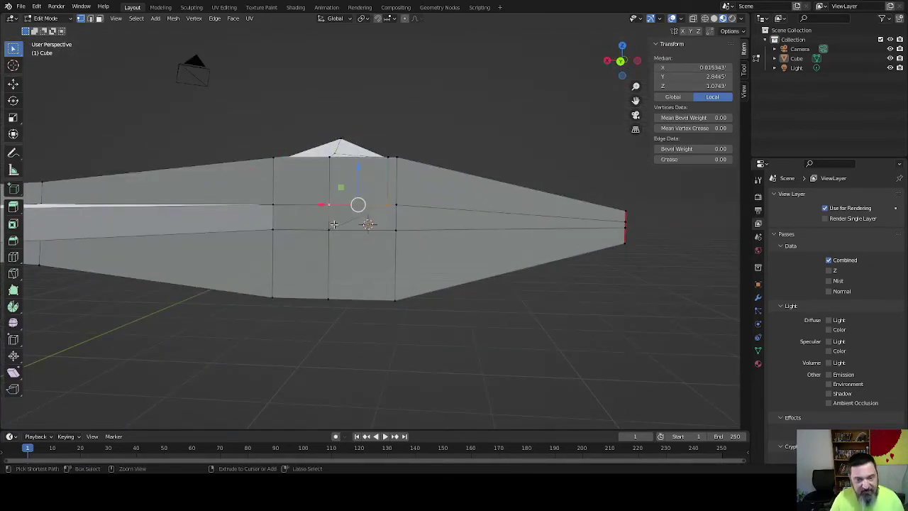
pyautogui.hotkey('ctrl', 'z')
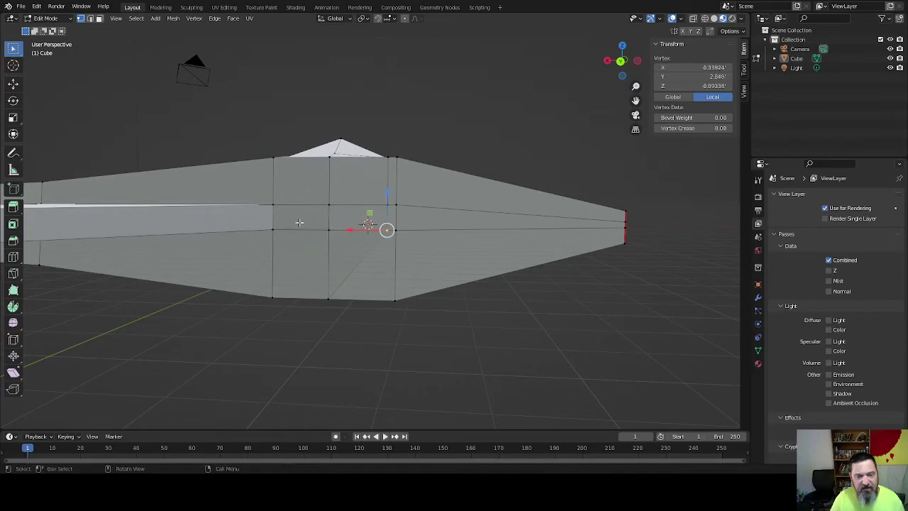
pyautogui.moveTo(332, 224); pyautogui.dragTo(264, 161, button='middle')
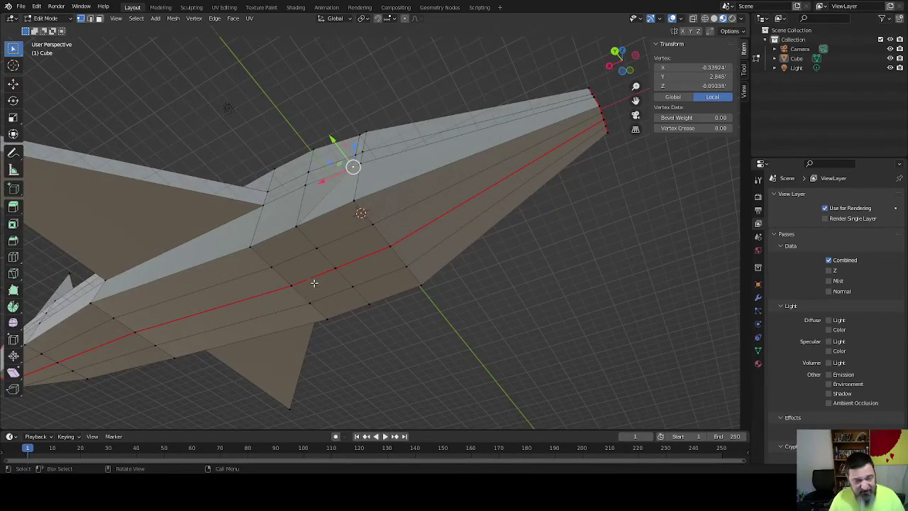
pyautogui.moveTo(315, 282); pyautogui.dragTo(402, 268, button='middle')
# Step: Vertex-slide two side vertices below the cockpit peak along their edges
pyautogui.click(400, 262)
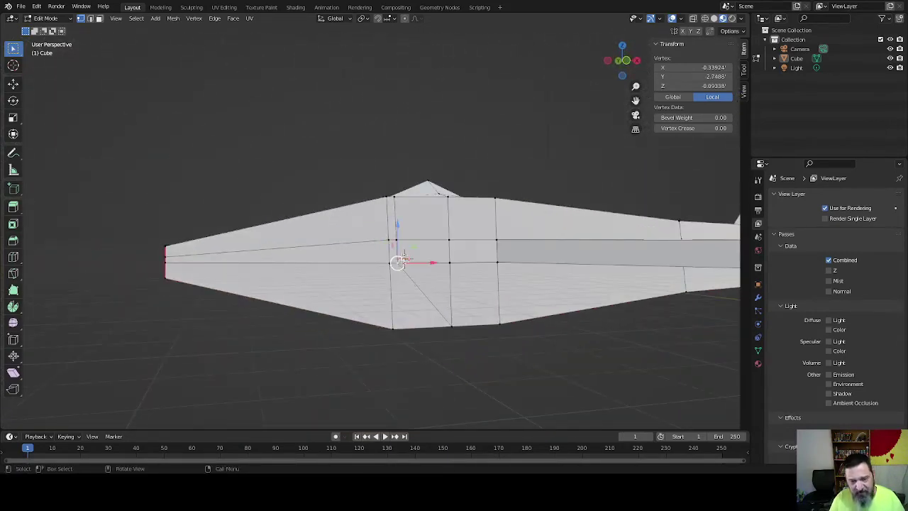
pyautogui.hotkey('shift', 'v')
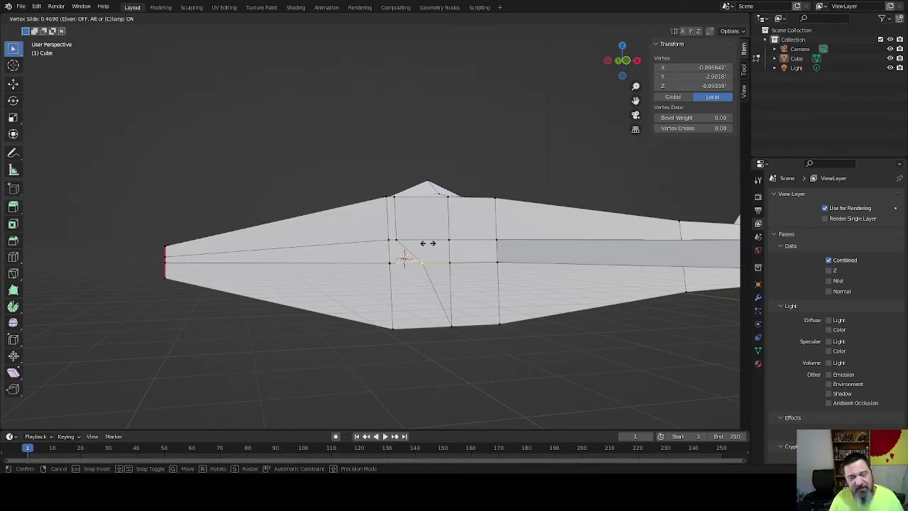
pyautogui.click(428, 243)
pyautogui.click(401, 237)
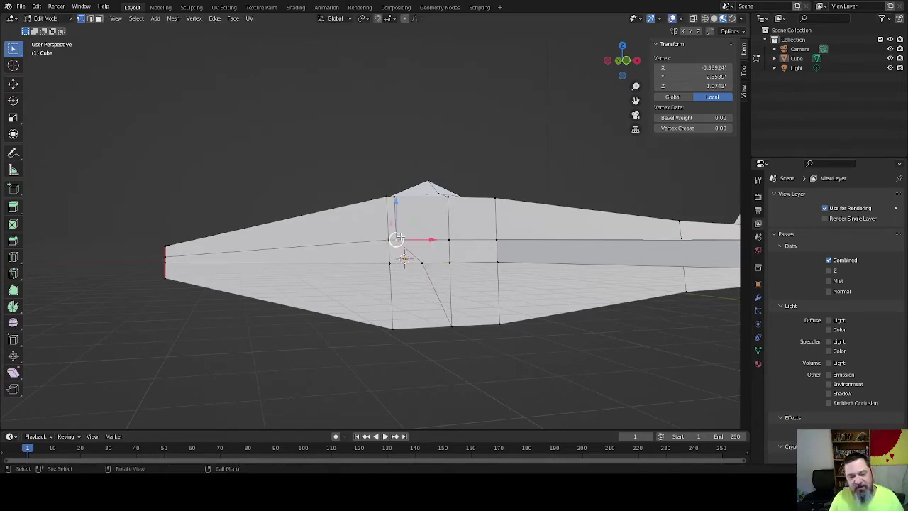
pyautogui.hotkey('shift', 'v')
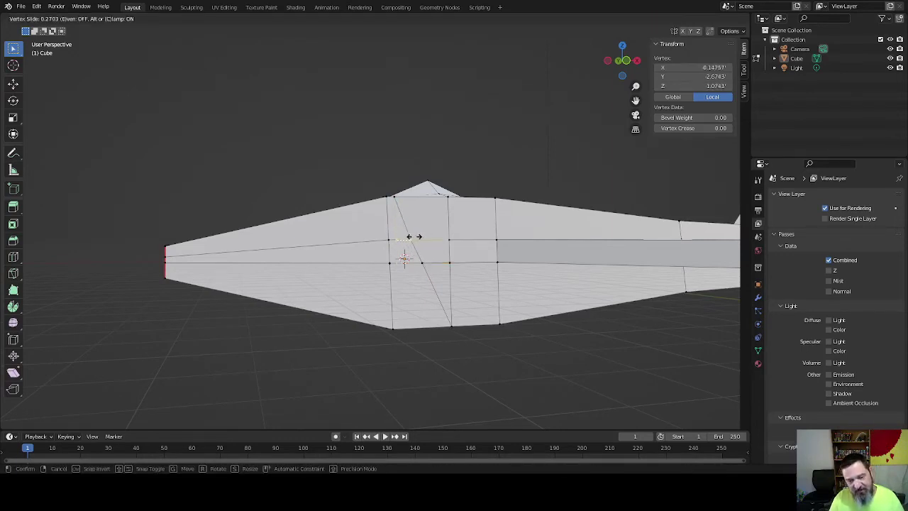
pyautogui.click(415, 237)
# Step: Slide two vertices on the opposite hull side along their edges for diagonal flow
pyautogui.moveTo(412, 239); pyautogui.dragTo(435, 260, button='middle')
pyautogui.click(451, 250)
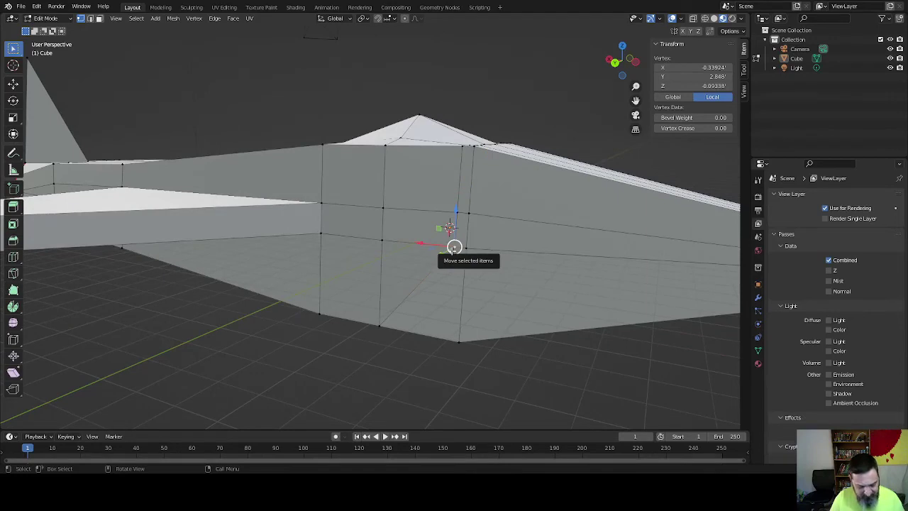
pyautogui.hotkey('shift', 'v')
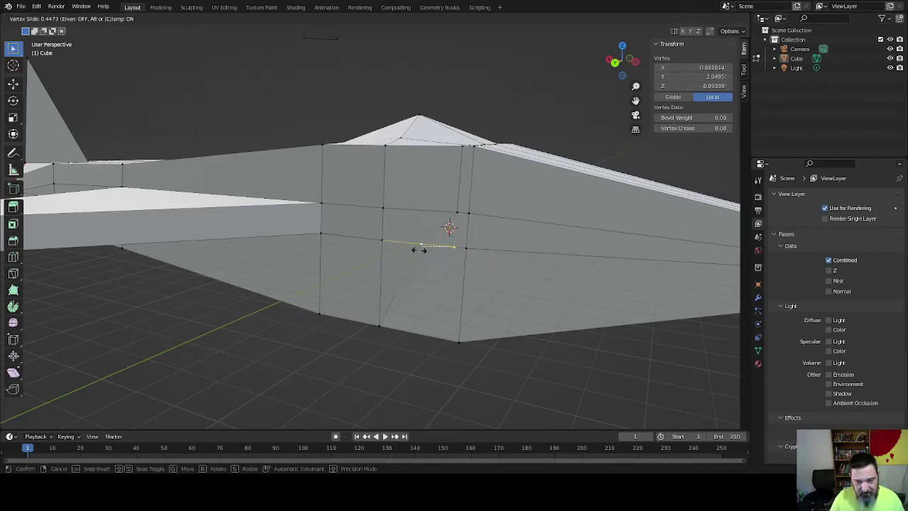
pyautogui.click(419, 250)
pyautogui.click(455, 212)
pyautogui.hotkey('shift', 'v')
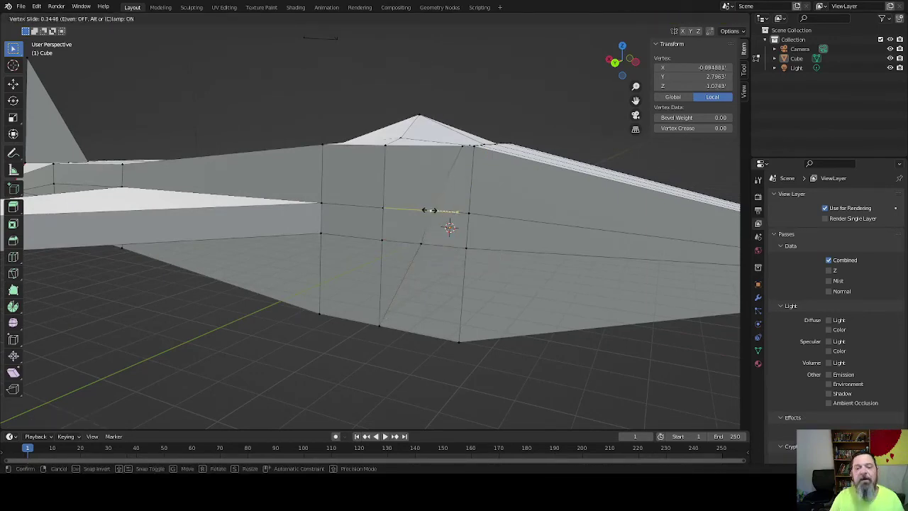
pyautogui.click(435, 211)
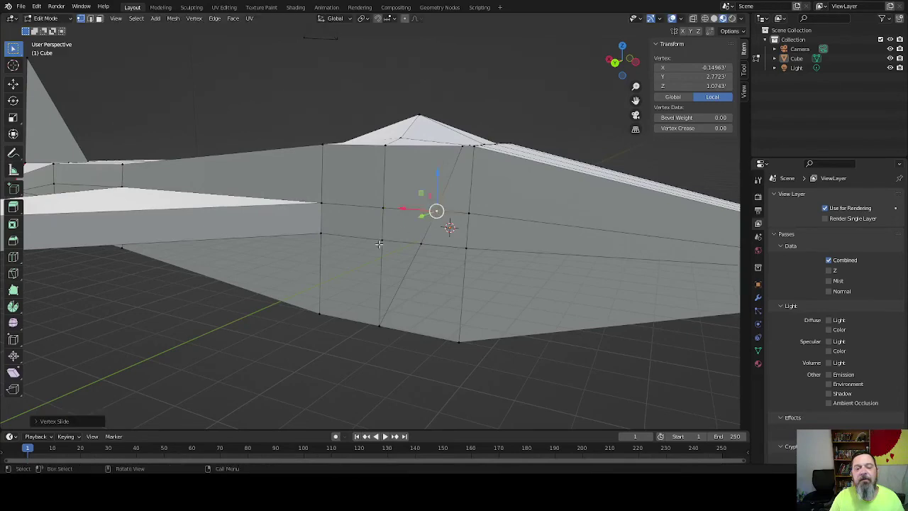
pyautogui.moveTo(435, 212); pyautogui.dragTo(419, 326, button='middle')
pyautogui.scroll(-3, 415, 282)
pyautogui.scroll(2, 484, 300)
pyautogui.scroll(2, 418, 273)
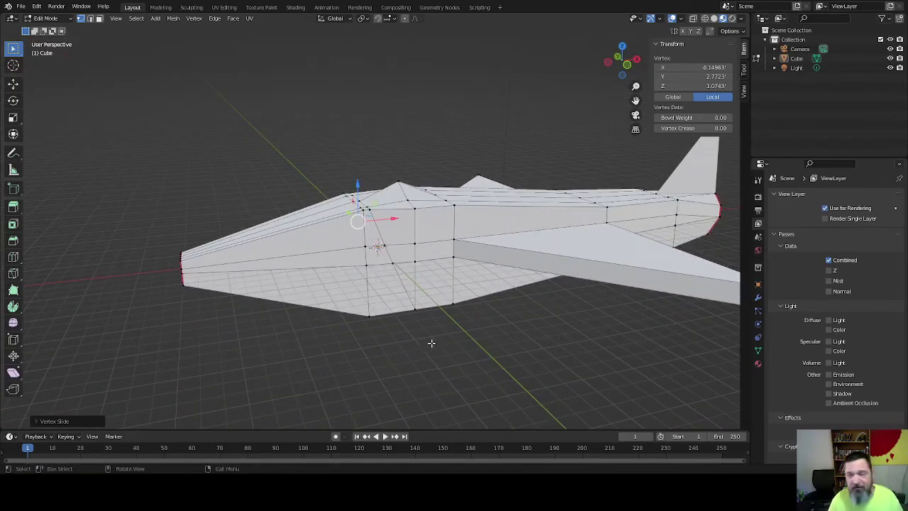